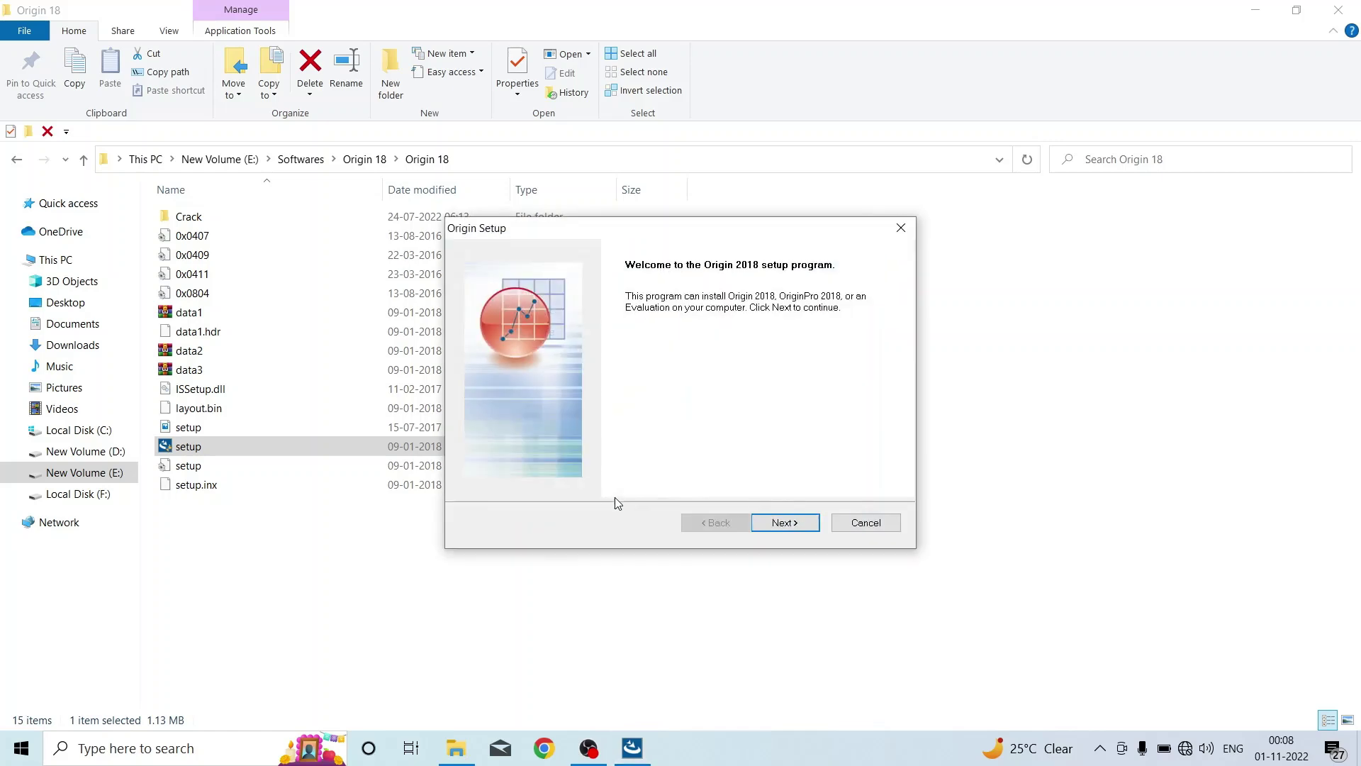
Accept the Origin 2018 license agreement and proceed with the full product installation instead of an evaluation.
left_click(793, 528)
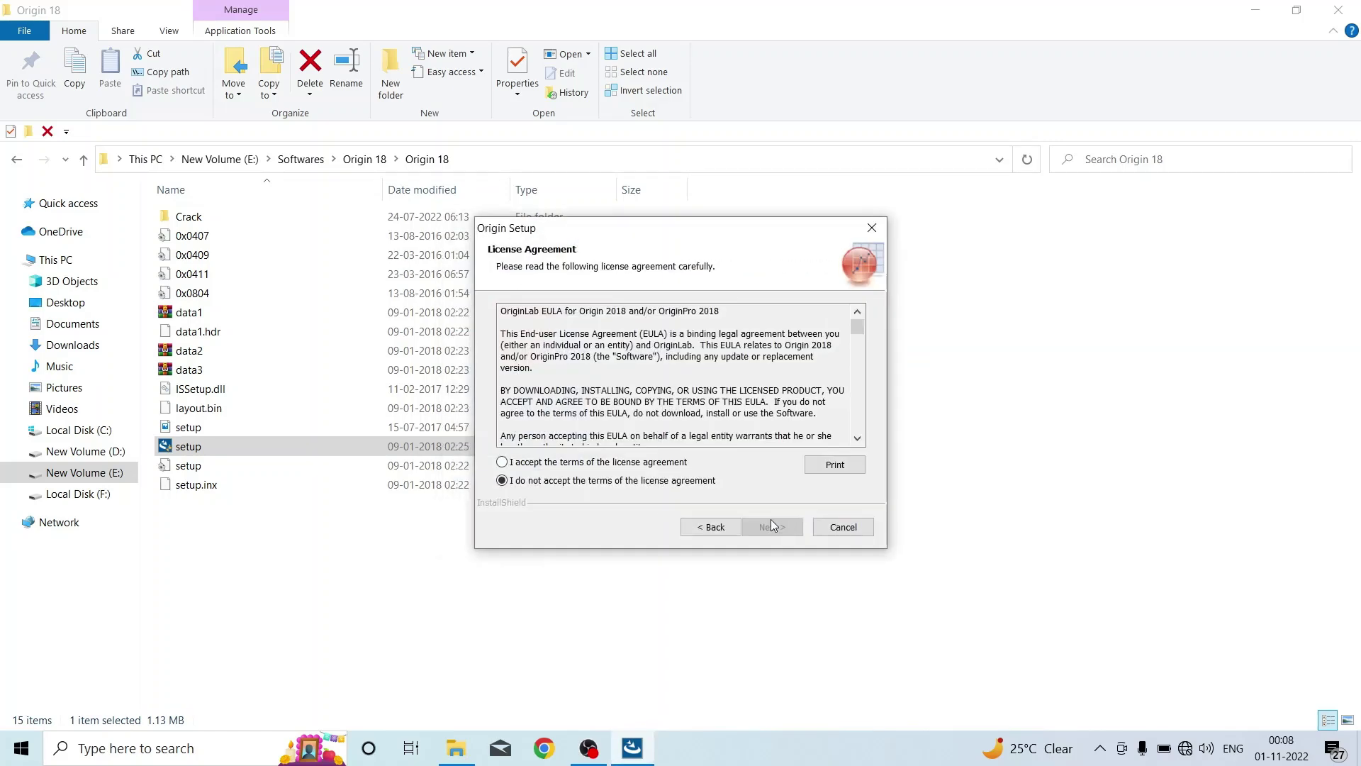
left_click(607, 467)
left_click(772, 527)
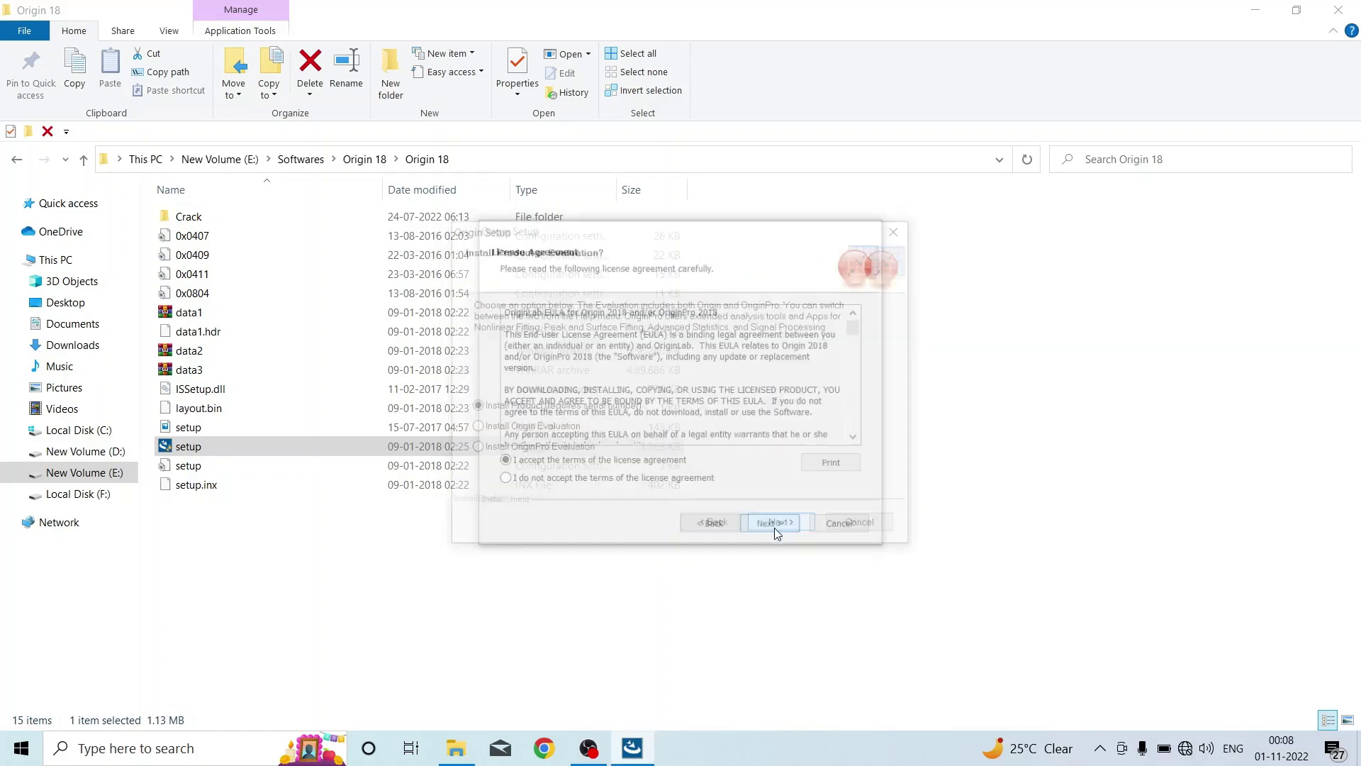
left_click(780, 524)
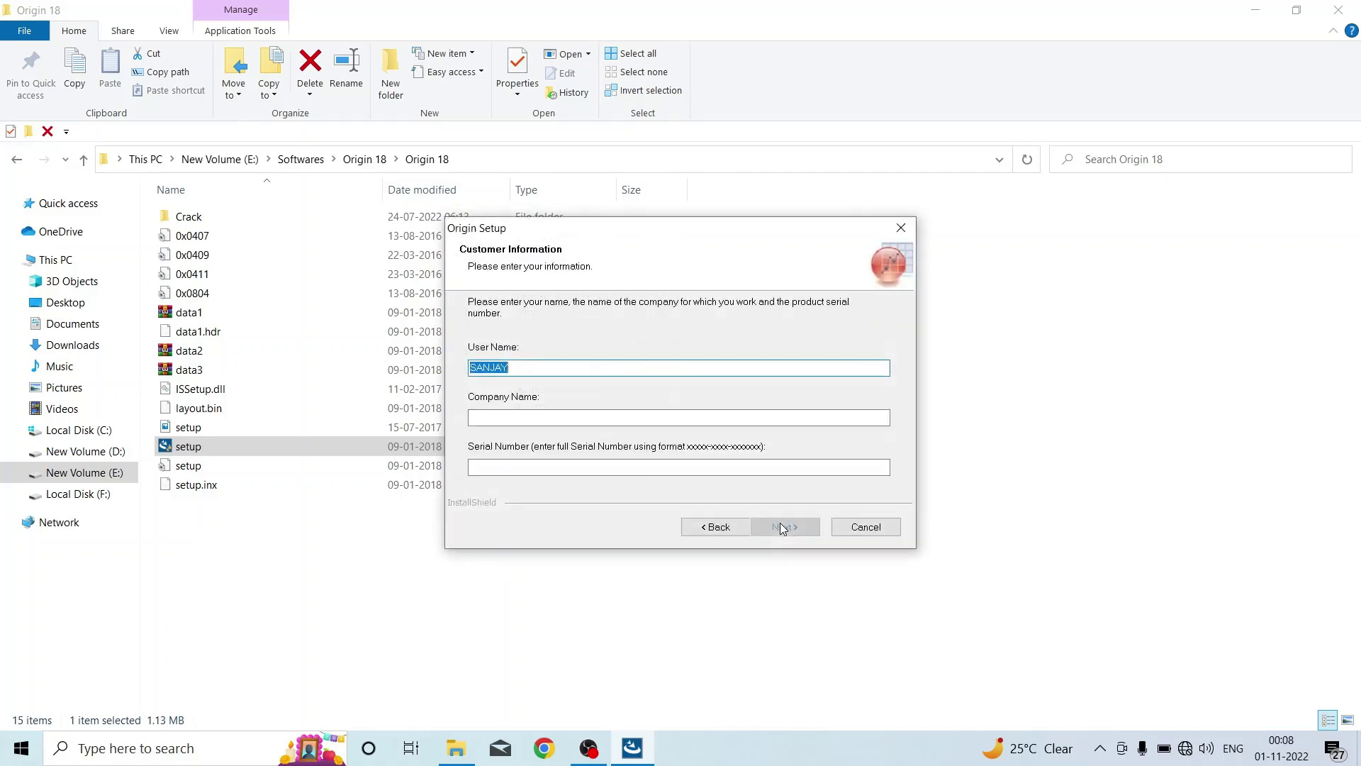
Fill in the user name and company name in the setup's customer information.
type("sk")
left_click(470, 417)
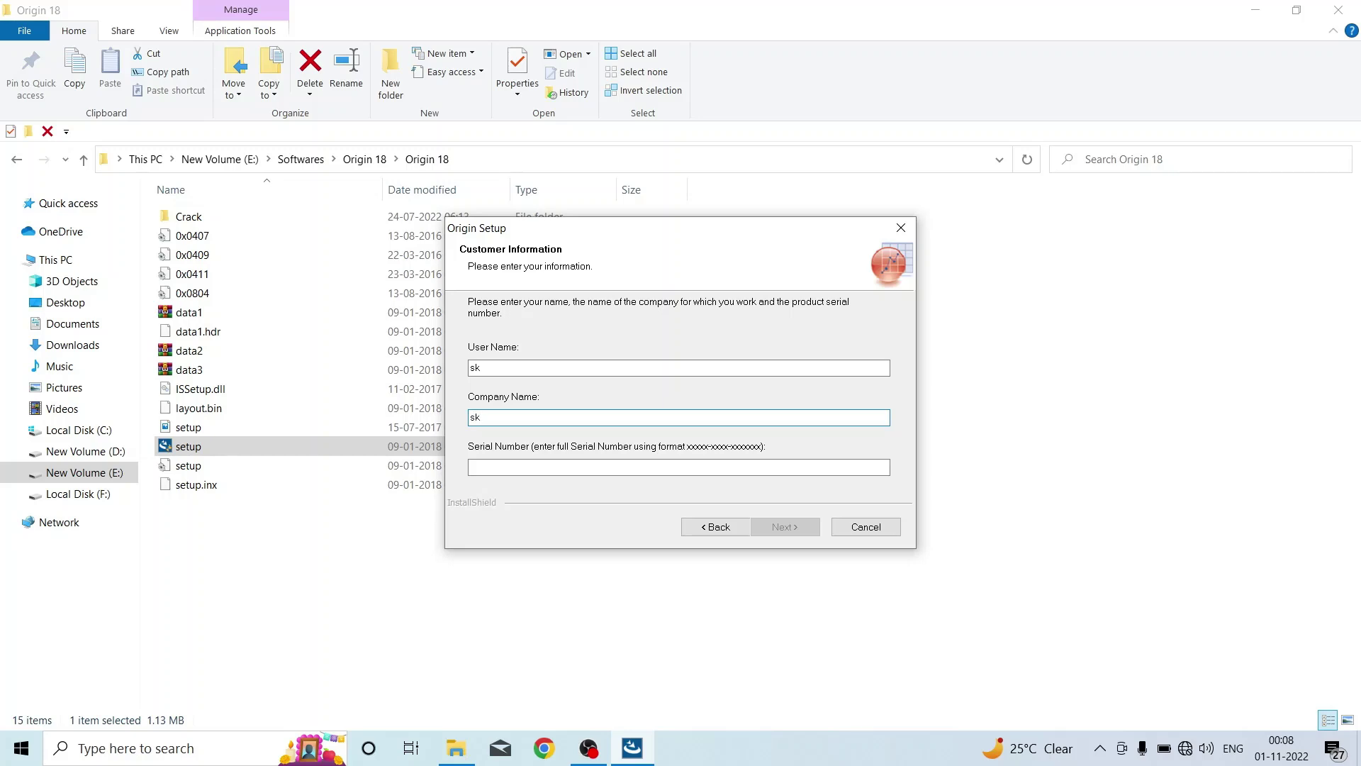
Open the Readme file in the Crack folder and copy the serial number from its first line.
left_click_drag(651, 236, 789, 340)
double_click(252, 217)
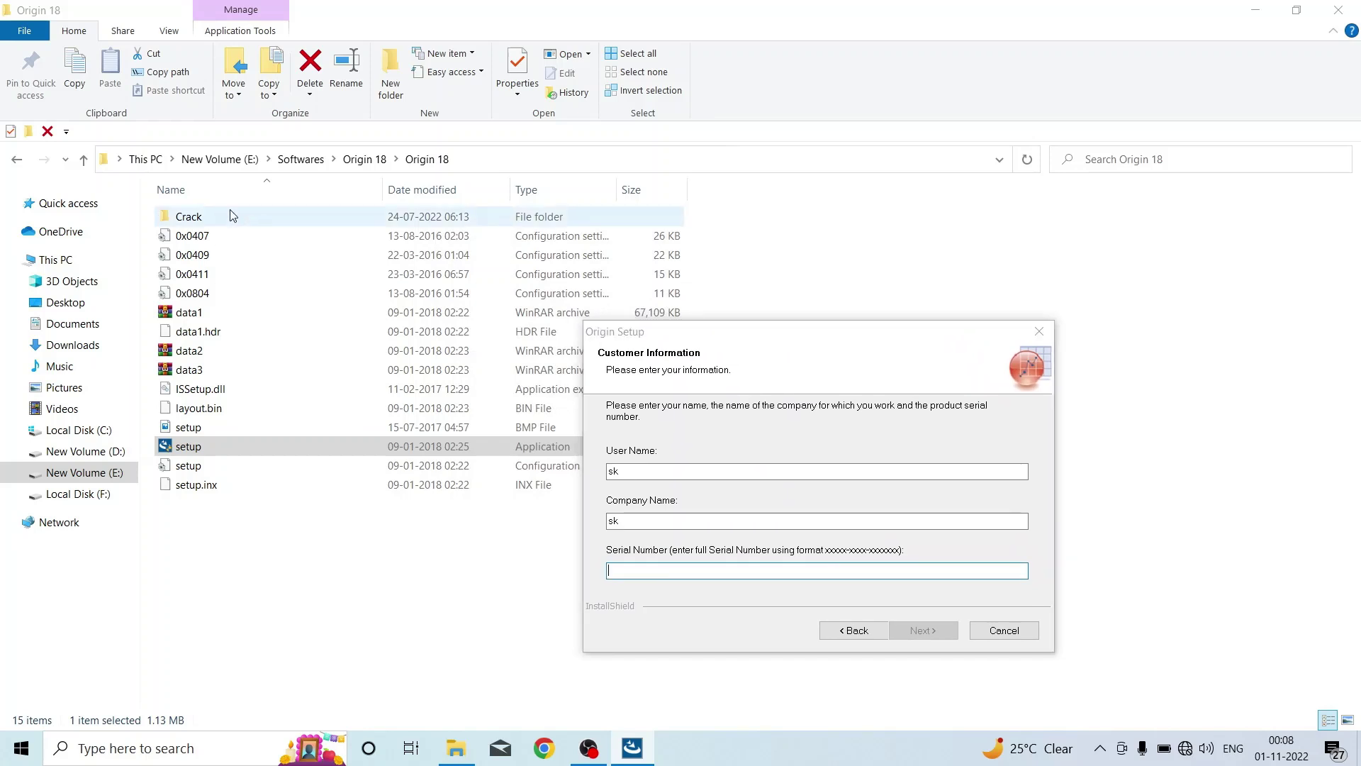
double_click(240, 255)
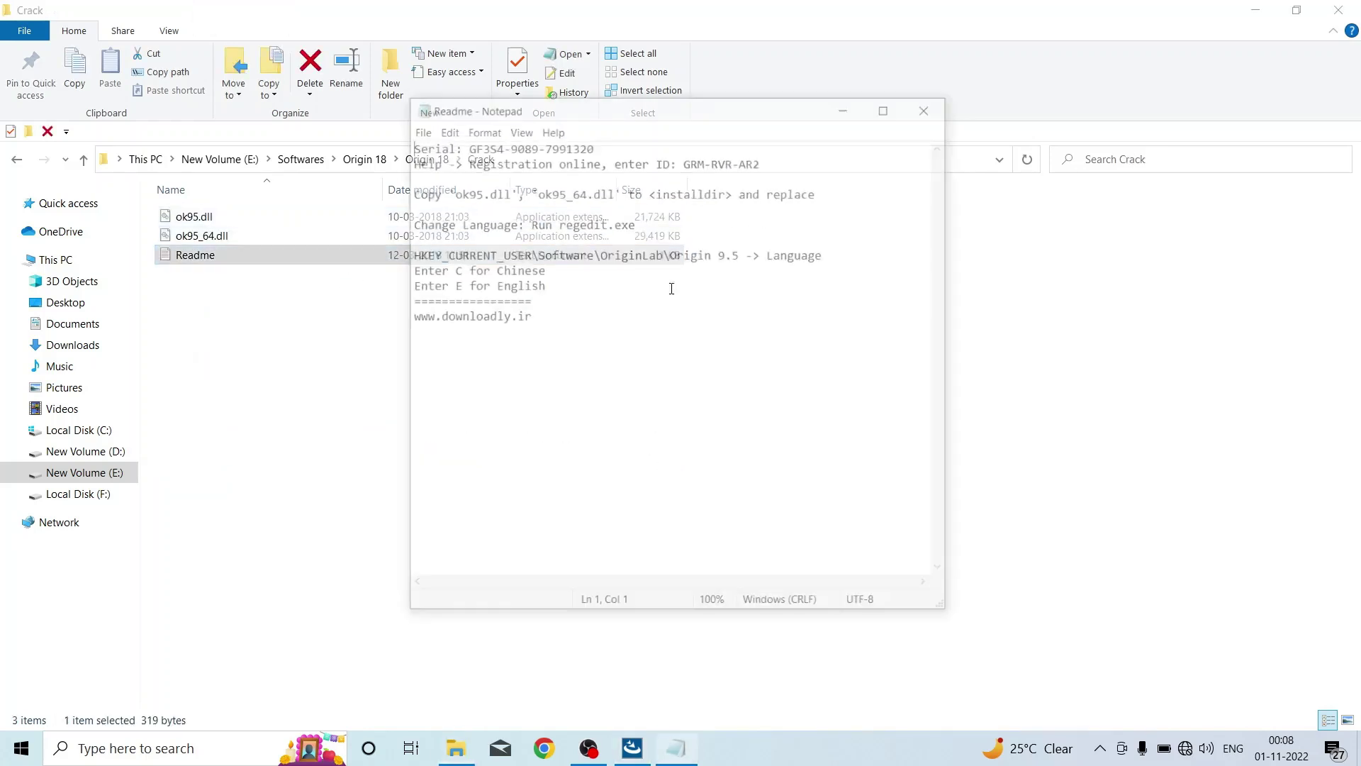
left_click_drag(463, 146, 597, 147)
key("ctrl+c")
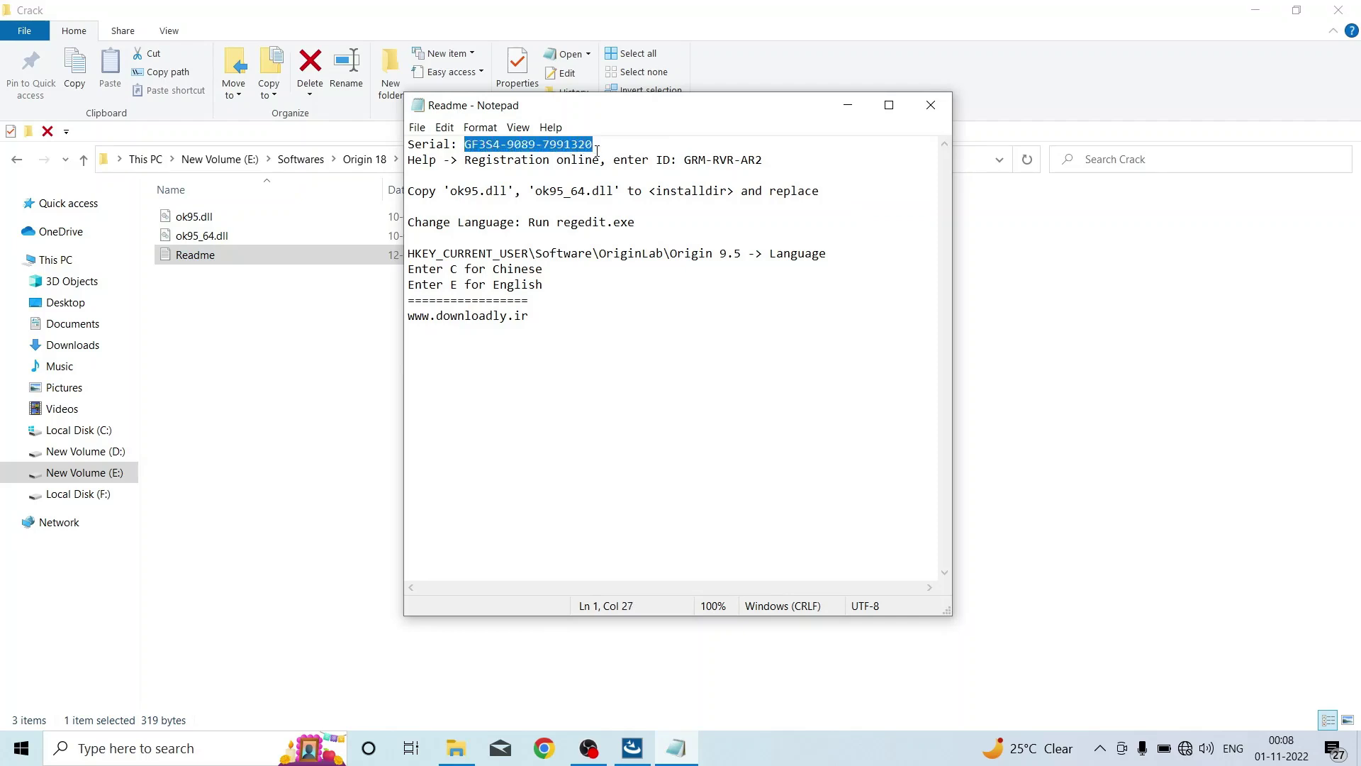
Paste the serial number into the Serial Number field of Origin Setup and confirm the registration information.
left_click(632, 748)
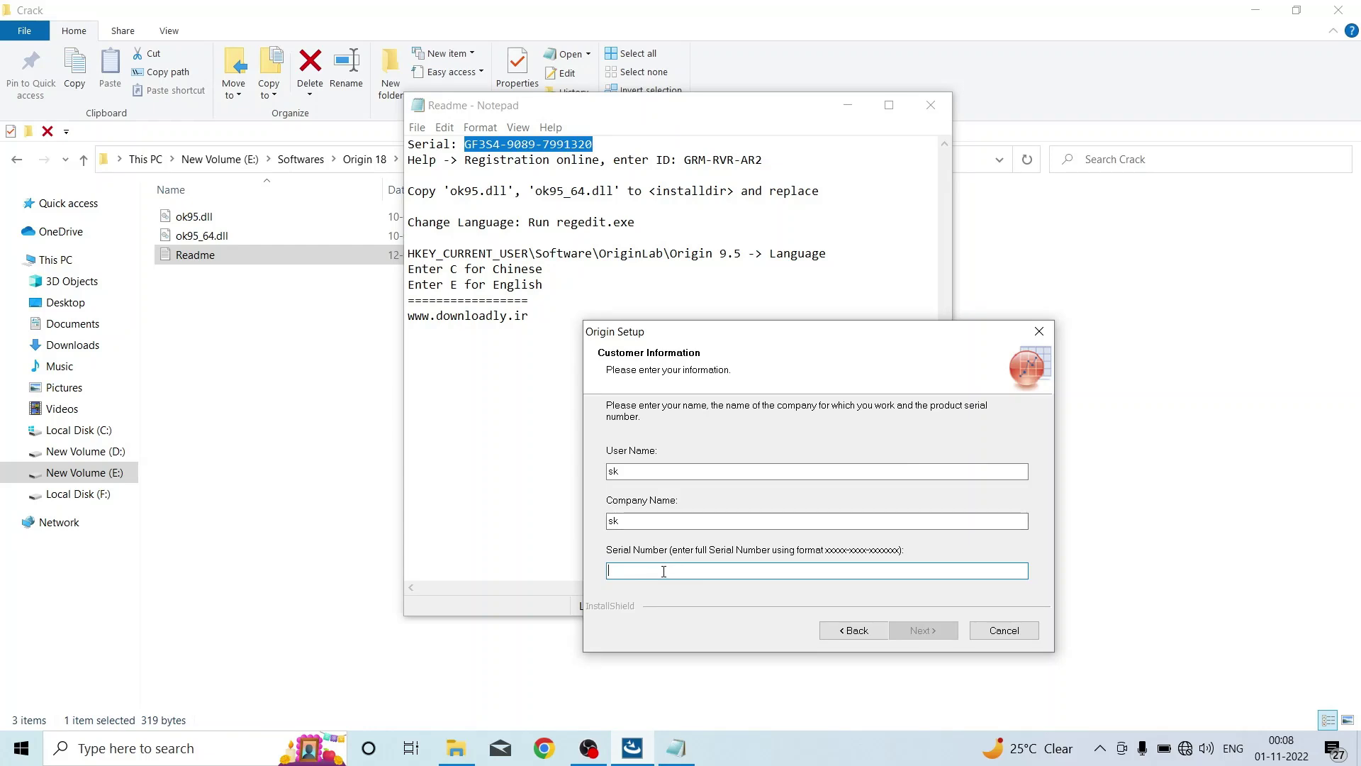
key("ctrl+v")
left_click(936, 631)
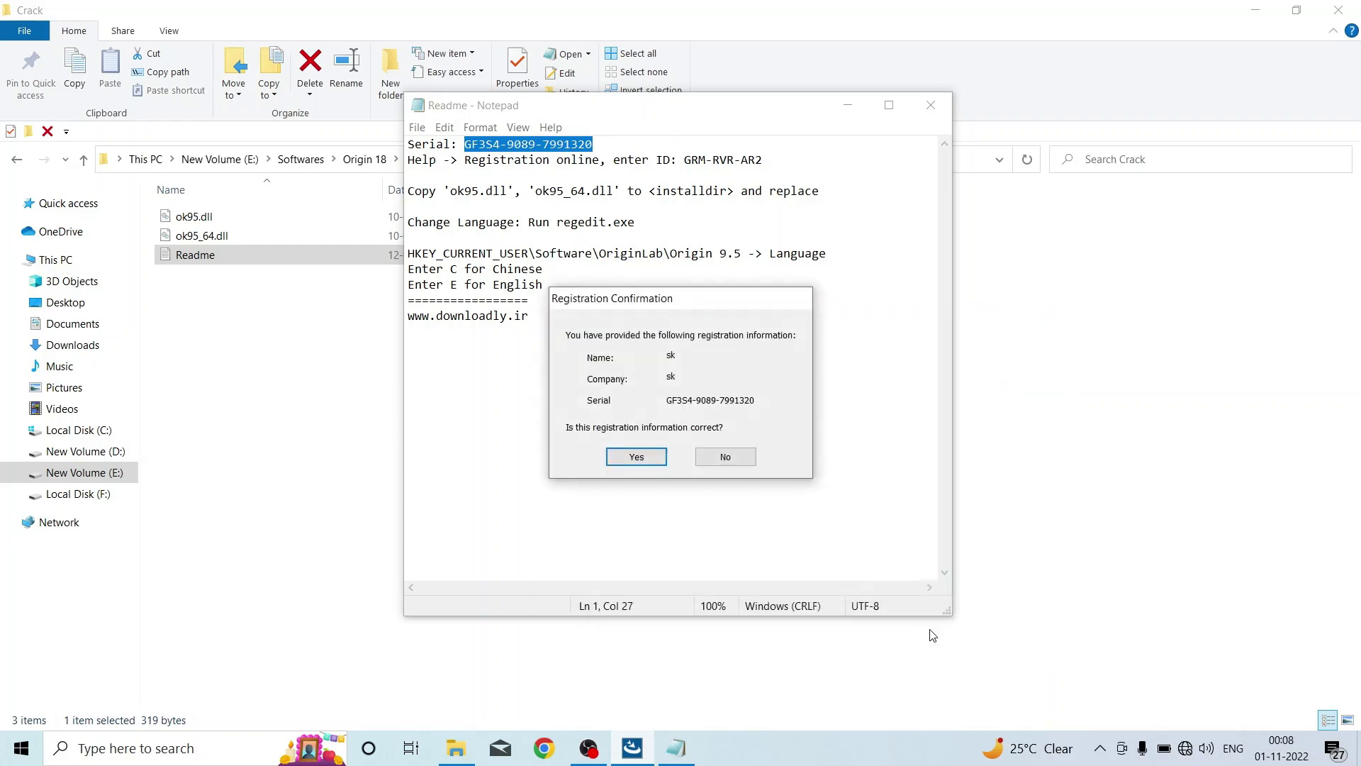
left_click(636, 457)
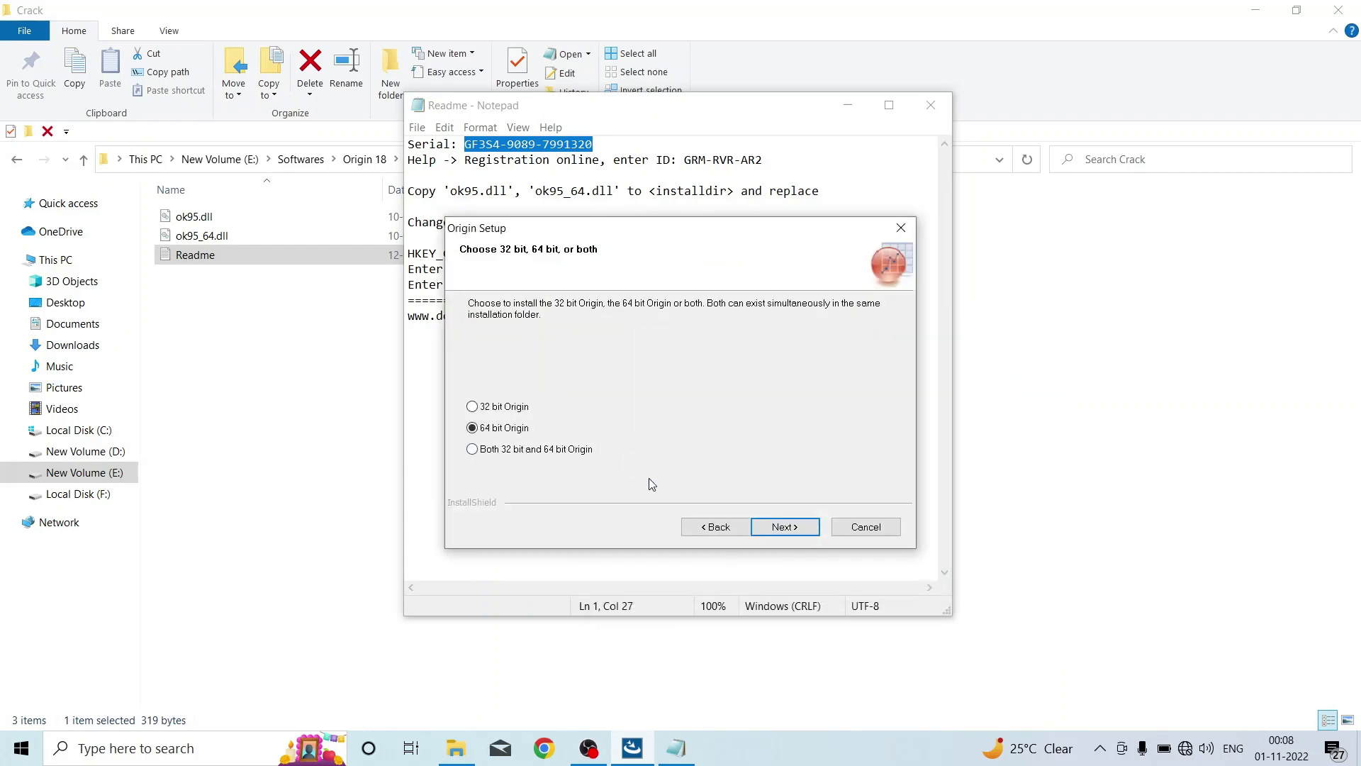
Choose 64 bit Origin and have setup create the destination directory C:\Program Files\OriginLab\Origin2018.
left_click(794, 528)
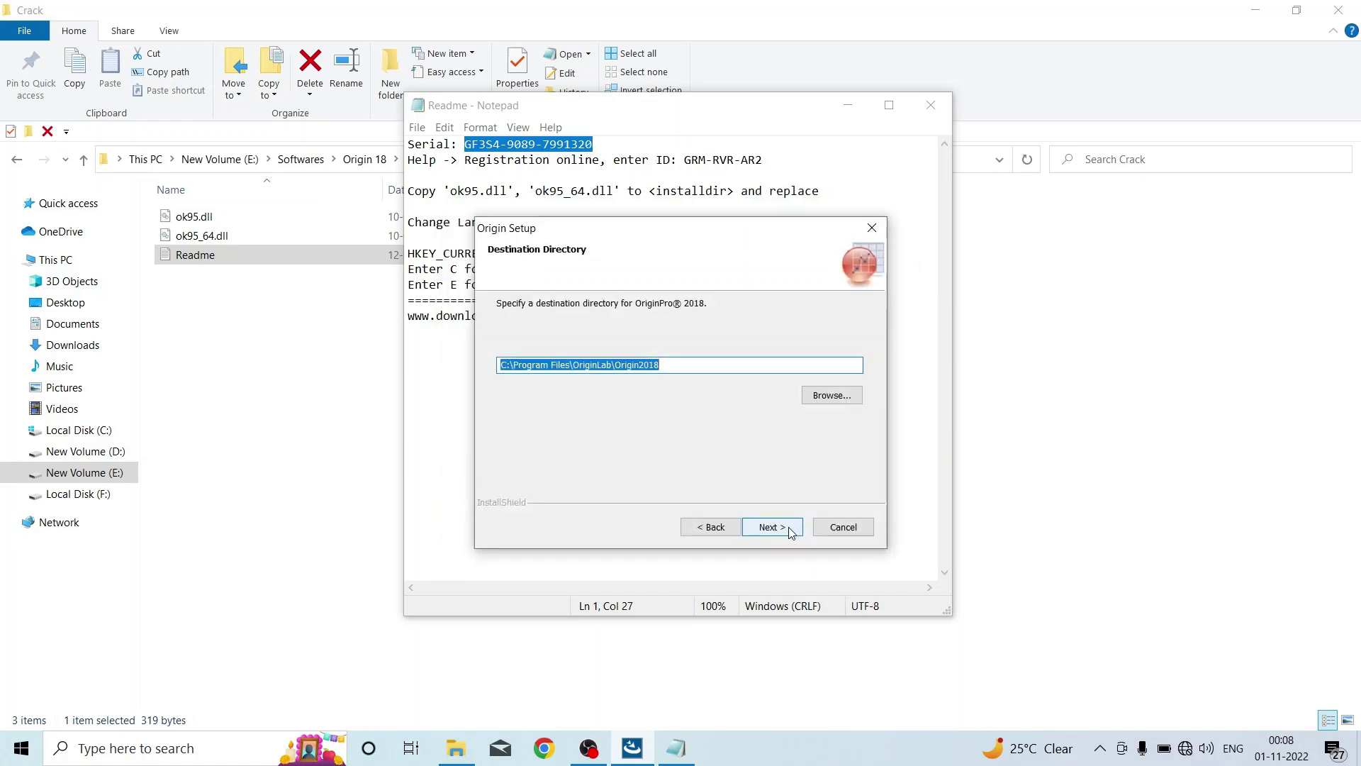
left_click(786, 533)
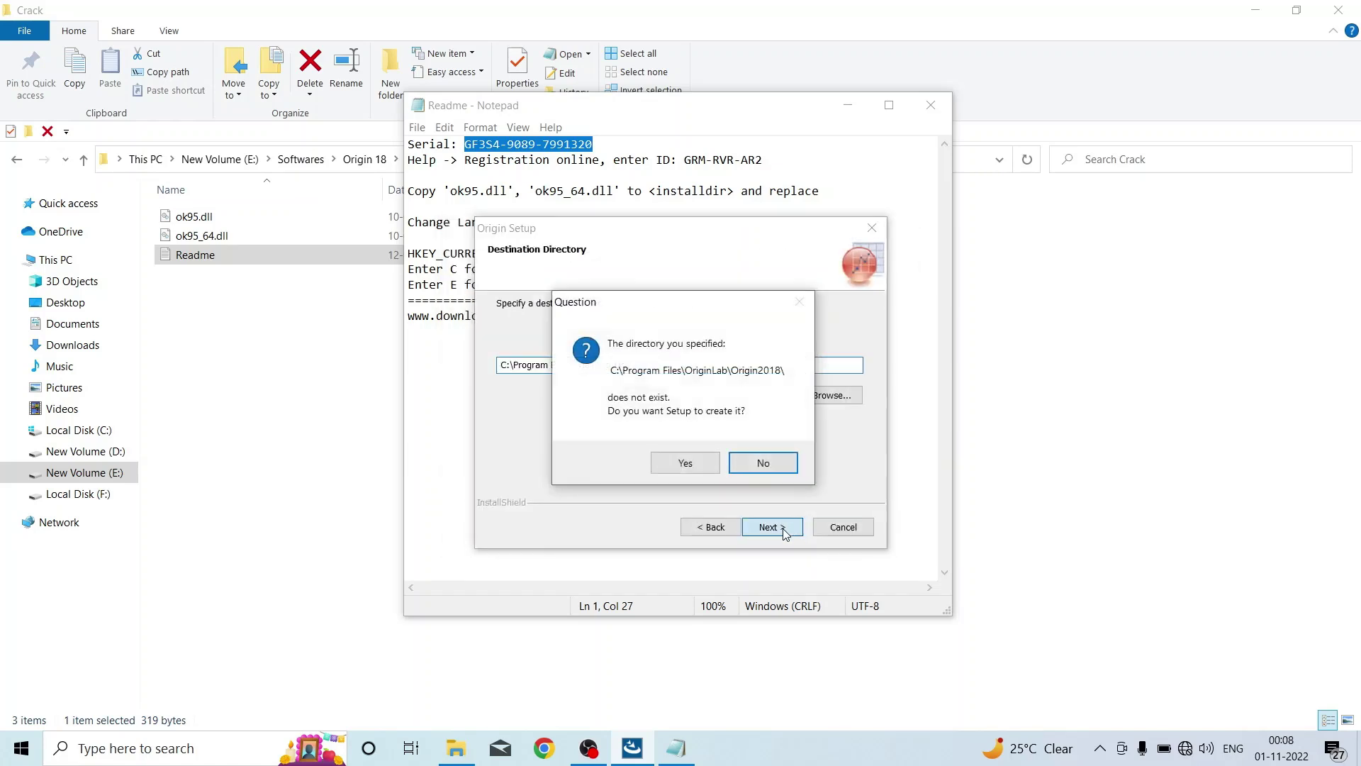
left_click(675, 462)
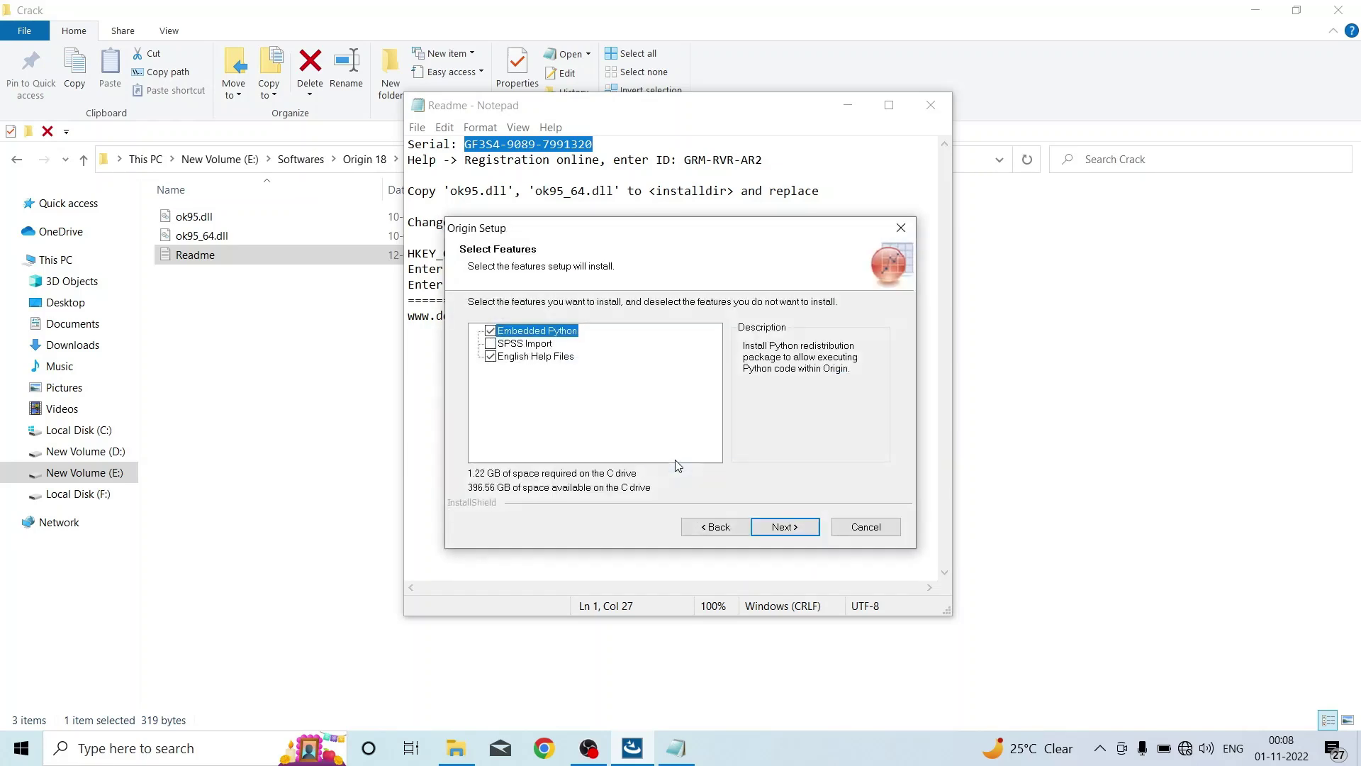
Install with the default features and program folder for all users, and finish setup without opening the online information.
left_click(790, 531)
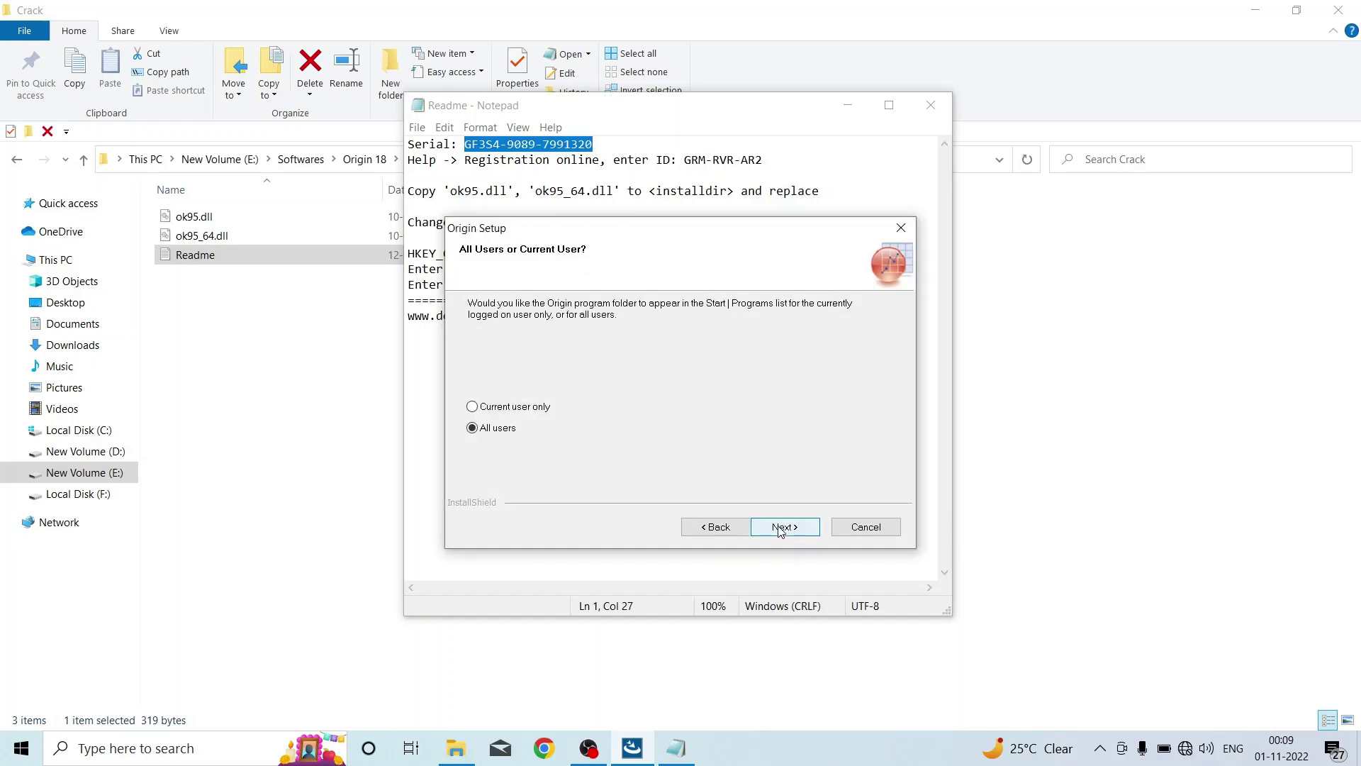
left_click(783, 529)
left_click(783, 529)
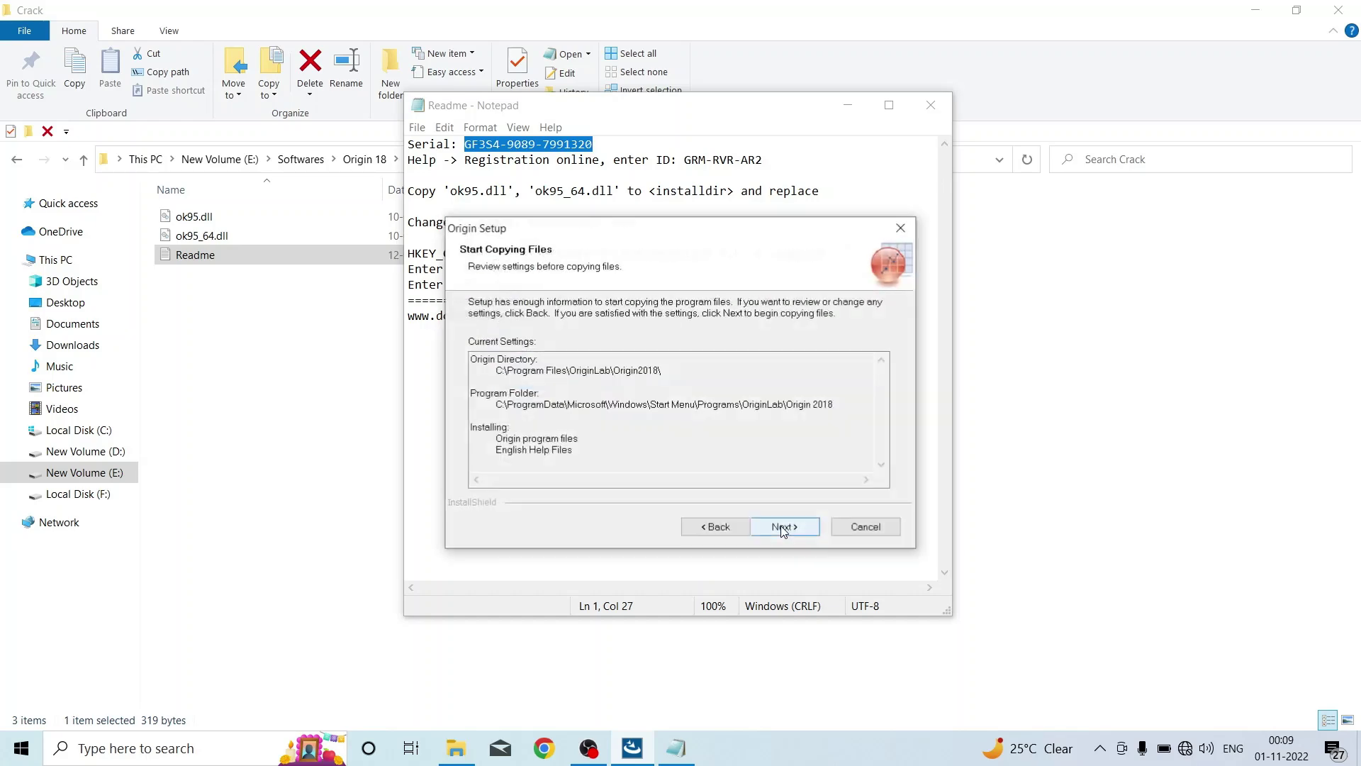
left_click(783, 529)
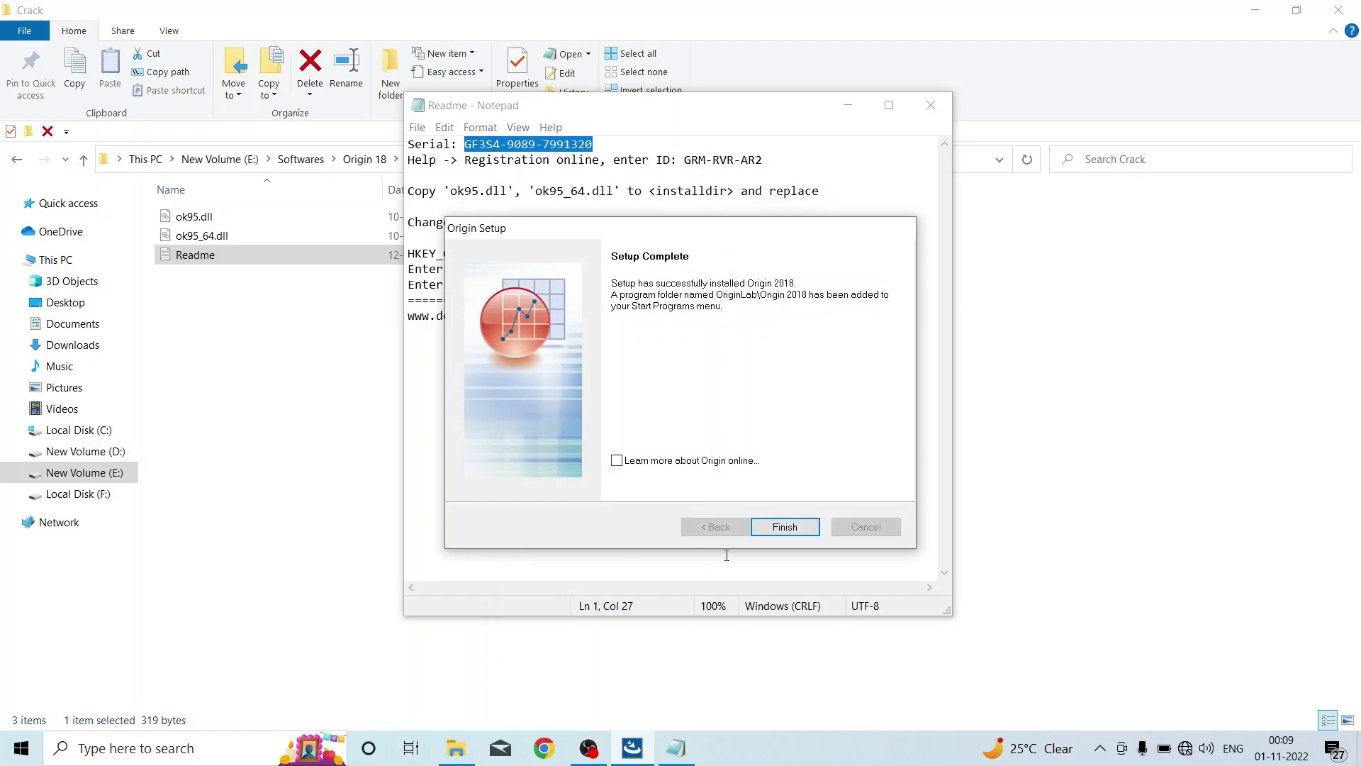
left_click(787, 527)
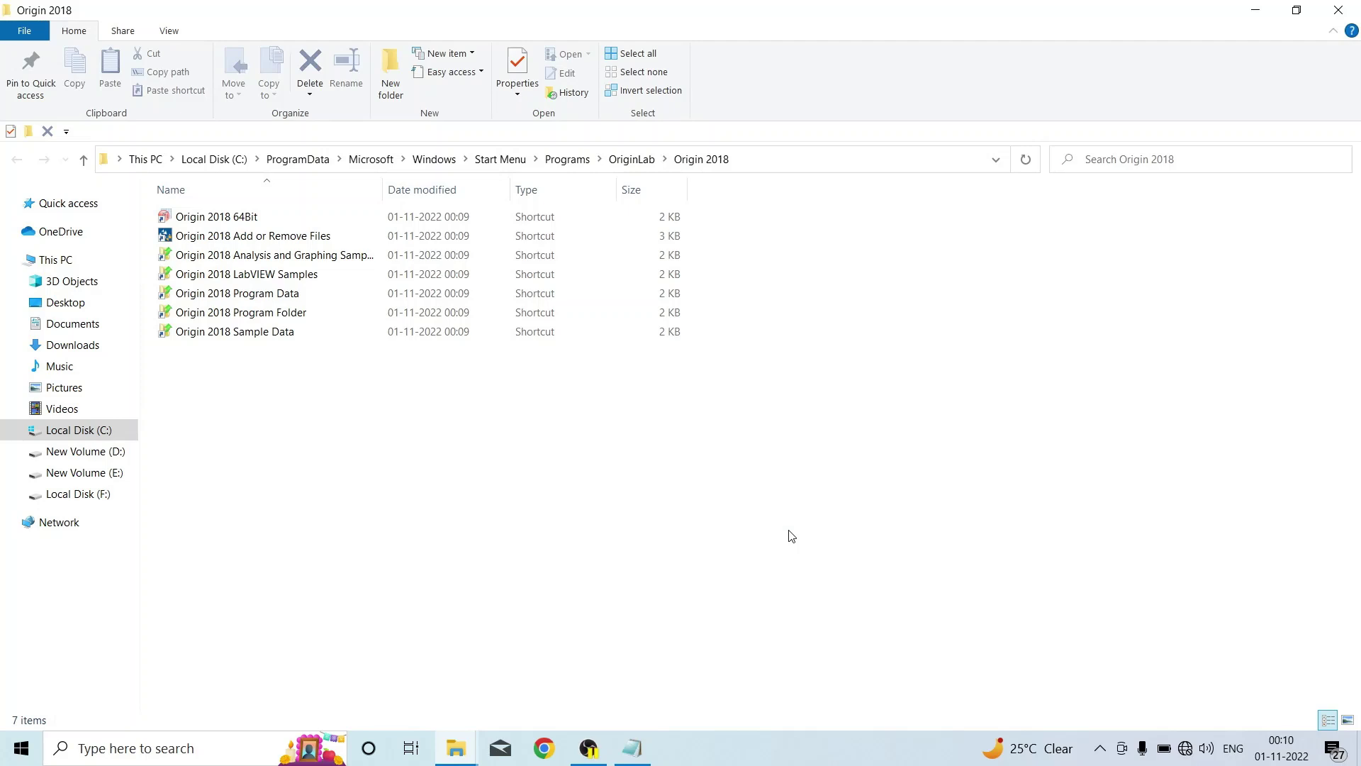
Launch Origin 2018 64Bit with the default User Files folder and maximize the Book1 worksheet.
double_click(292, 215)
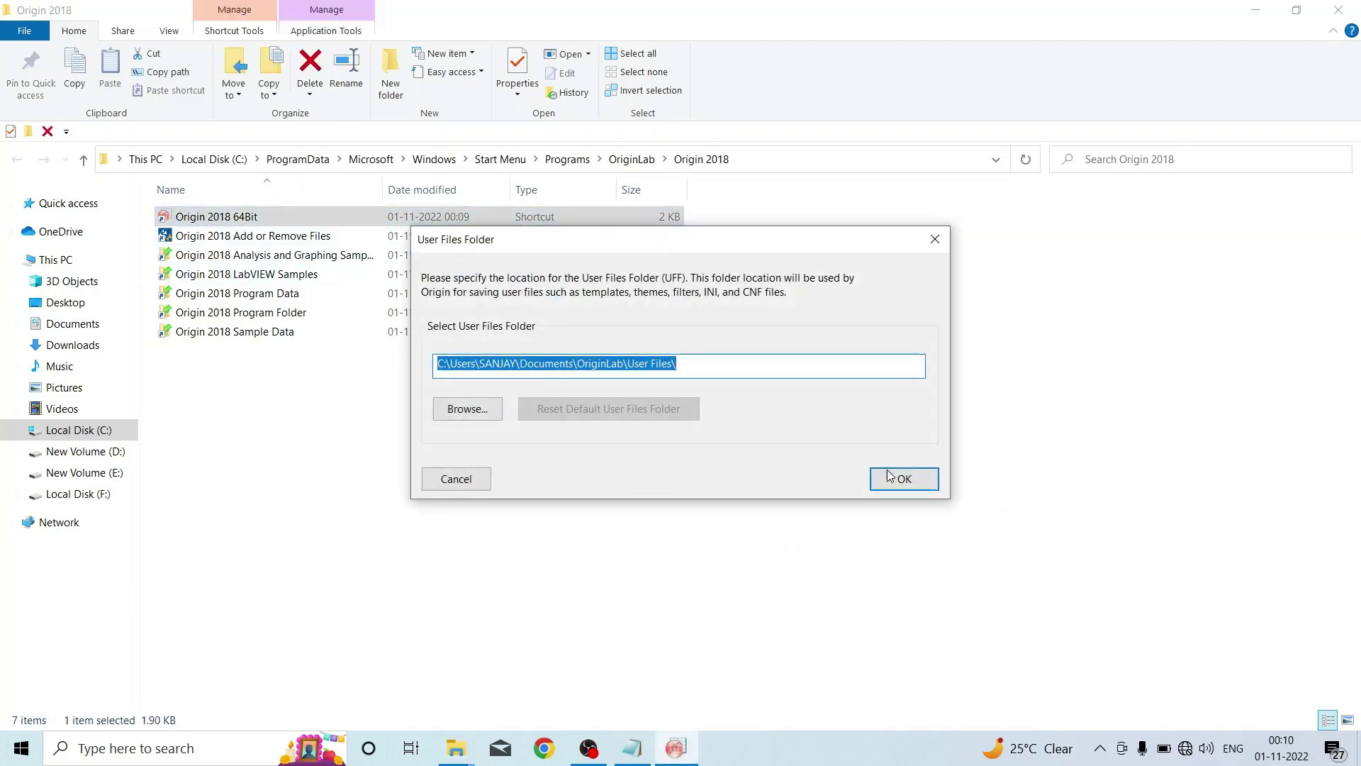
left_click(903, 485)
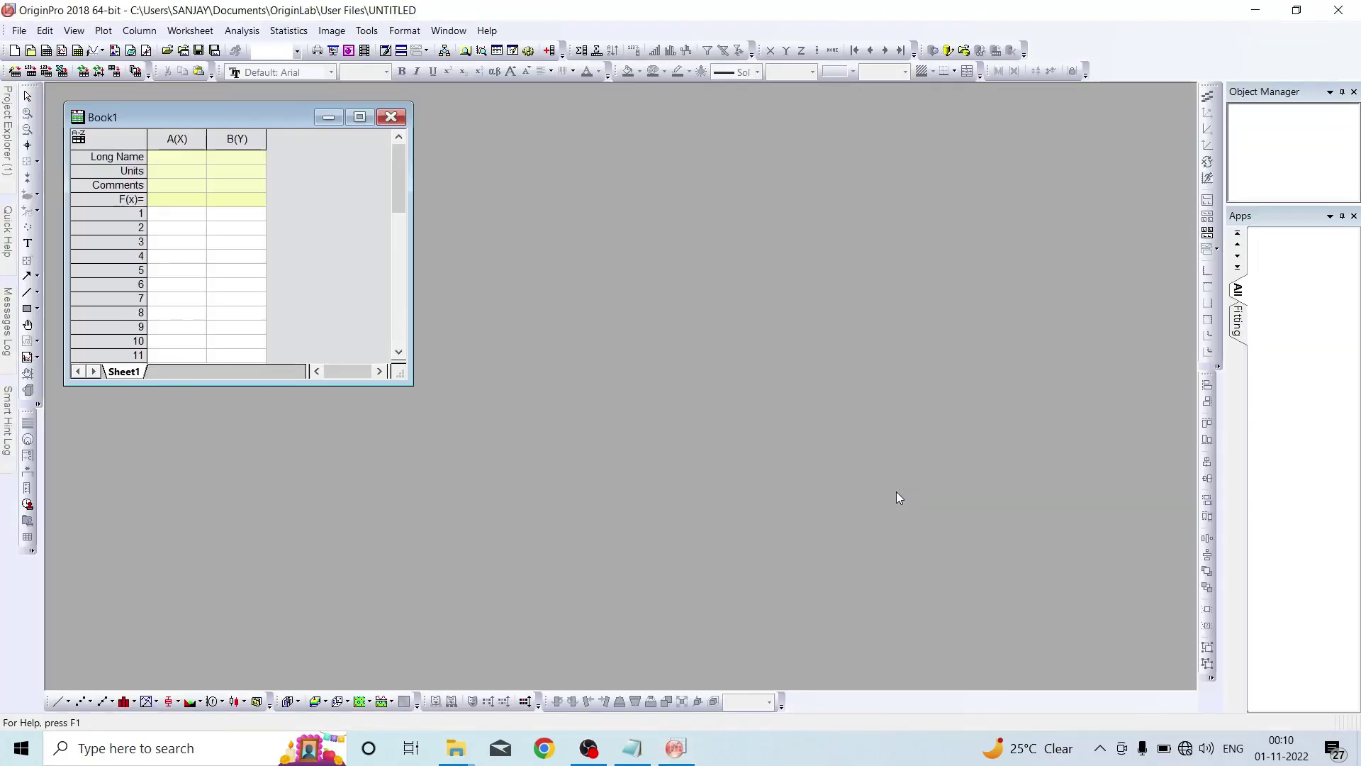
left_click(359, 117)
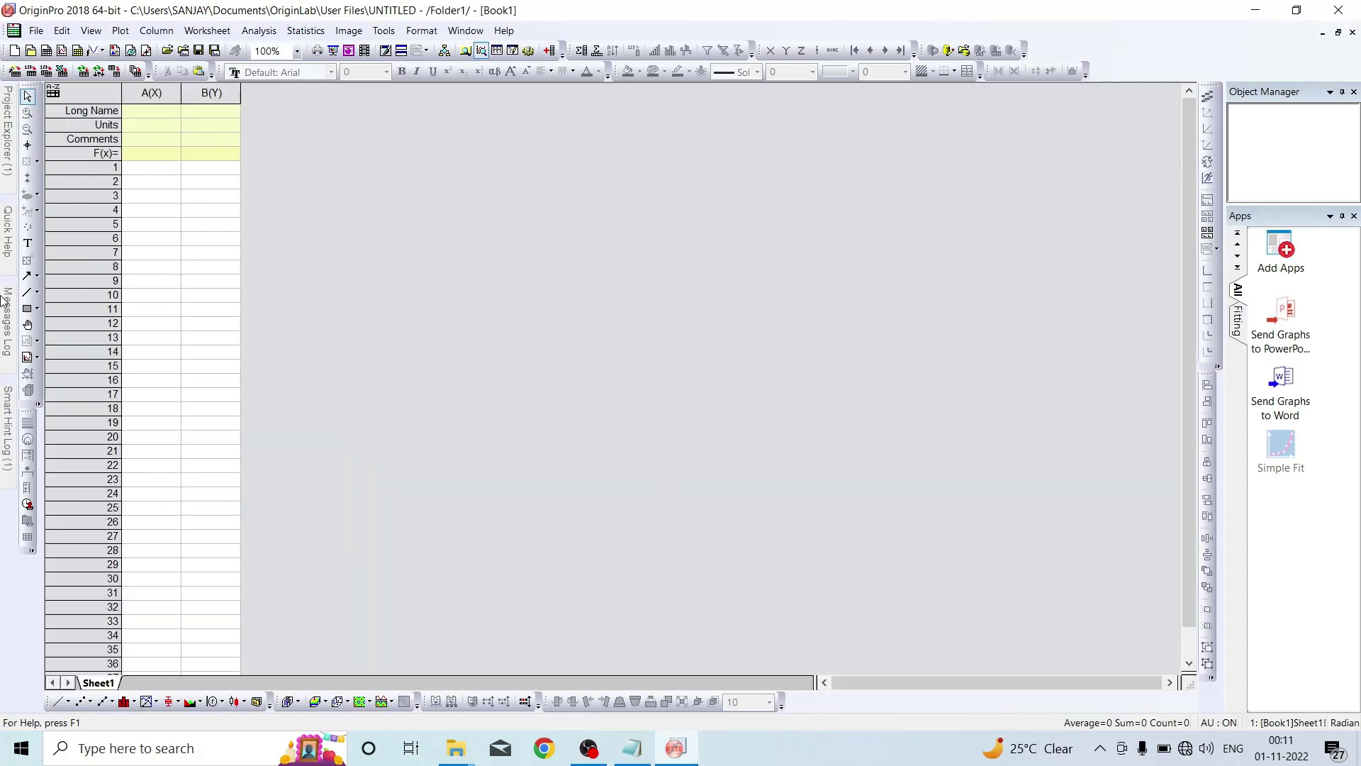
Consult the Readme instructions and copy ok95.dll and ok95_64.dll from the Crack folder.
left_click(632, 748)
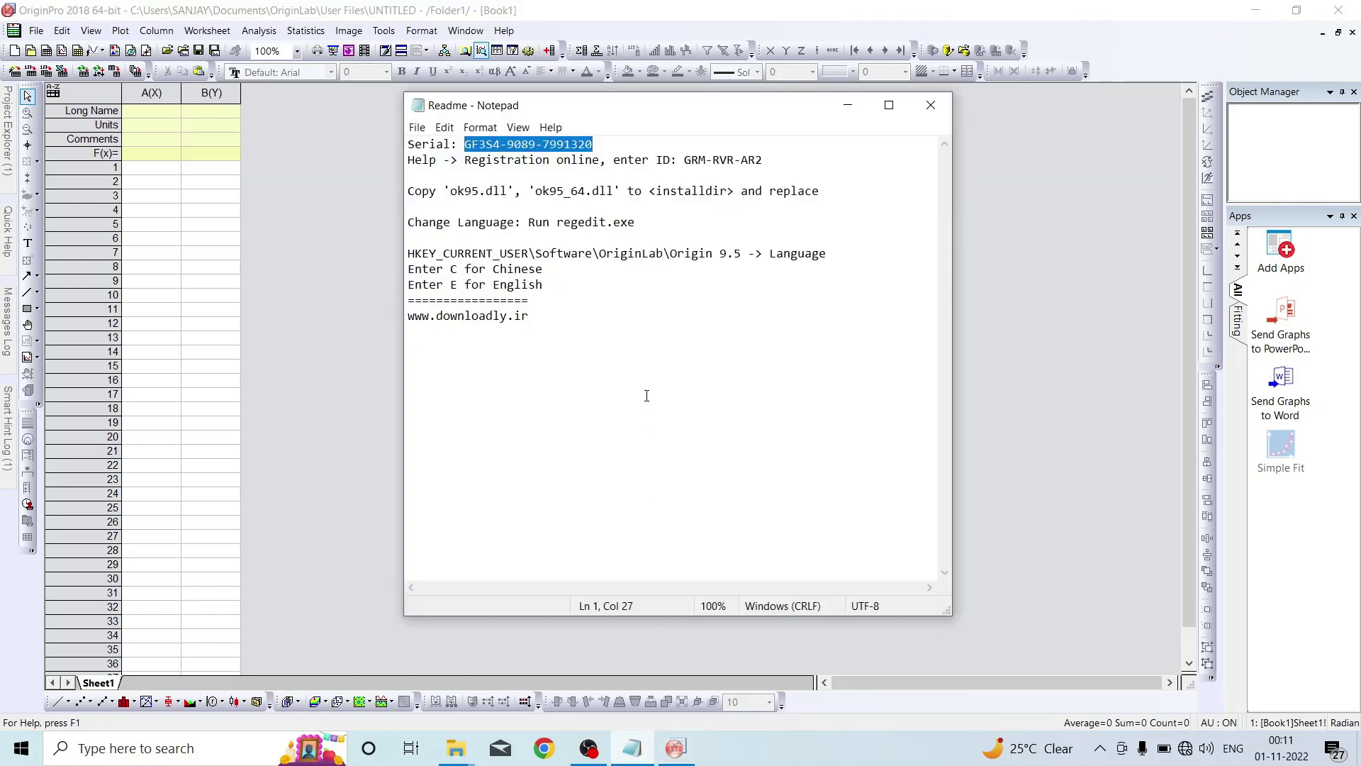
left_click_drag(618, 106, 785, 110)
left_click(456, 748)
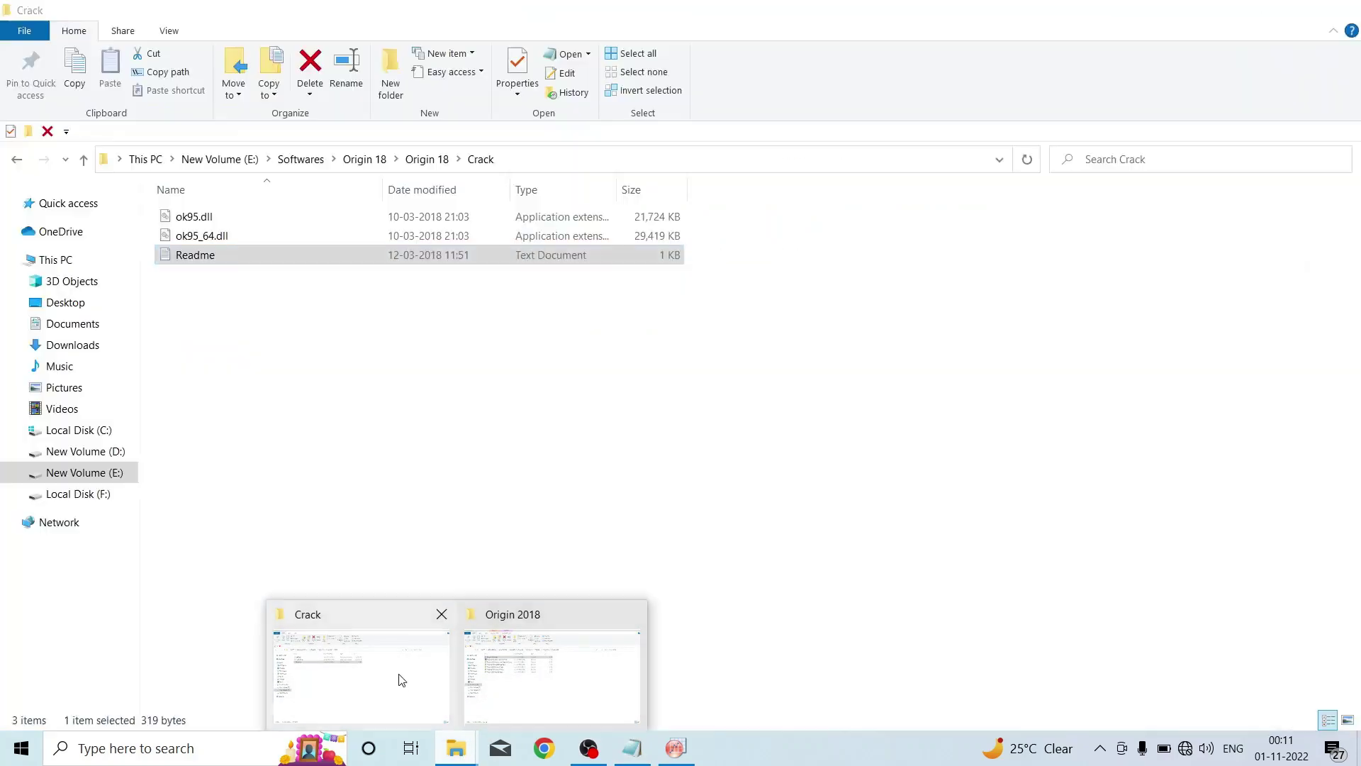
left_click(402, 680)
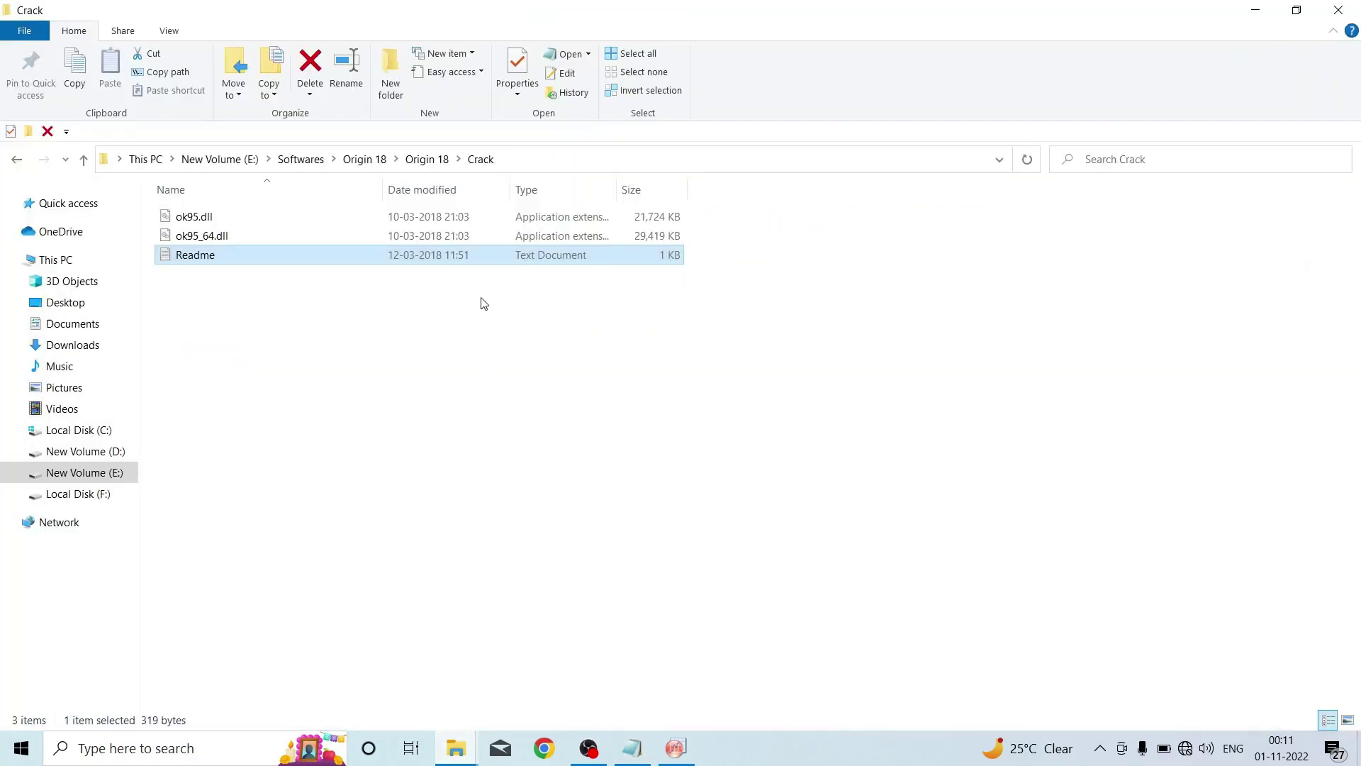
left_click(263, 217)
left_click(268, 242, "ctrl")
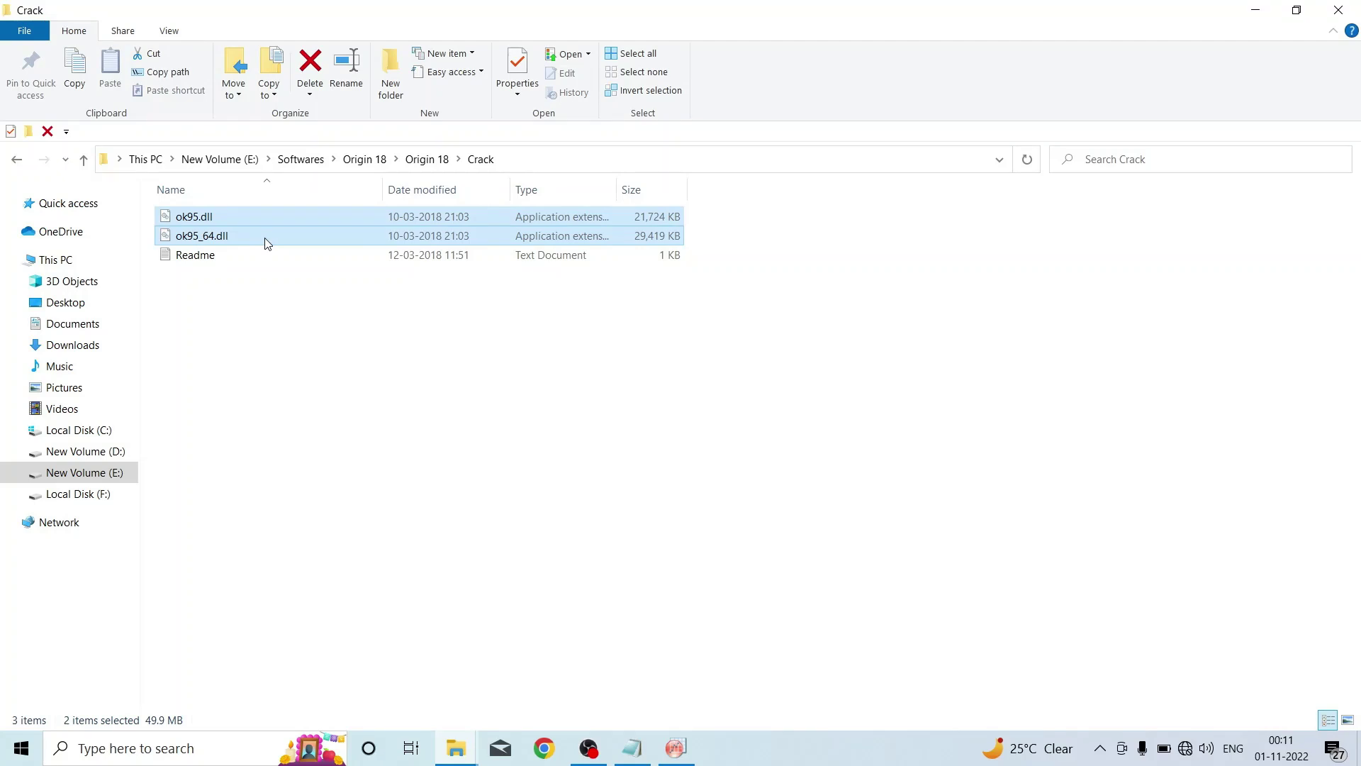
right_click(282, 234)
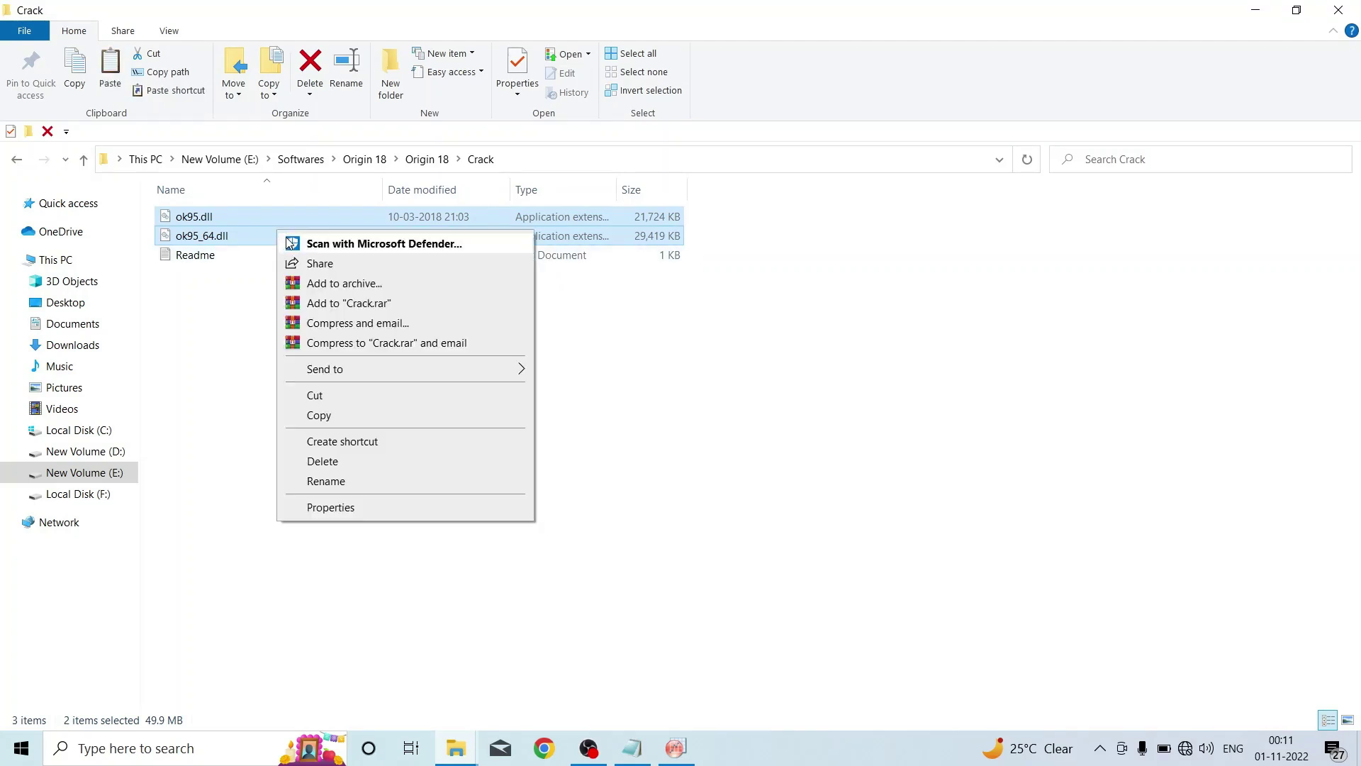
left_click(351, 417)
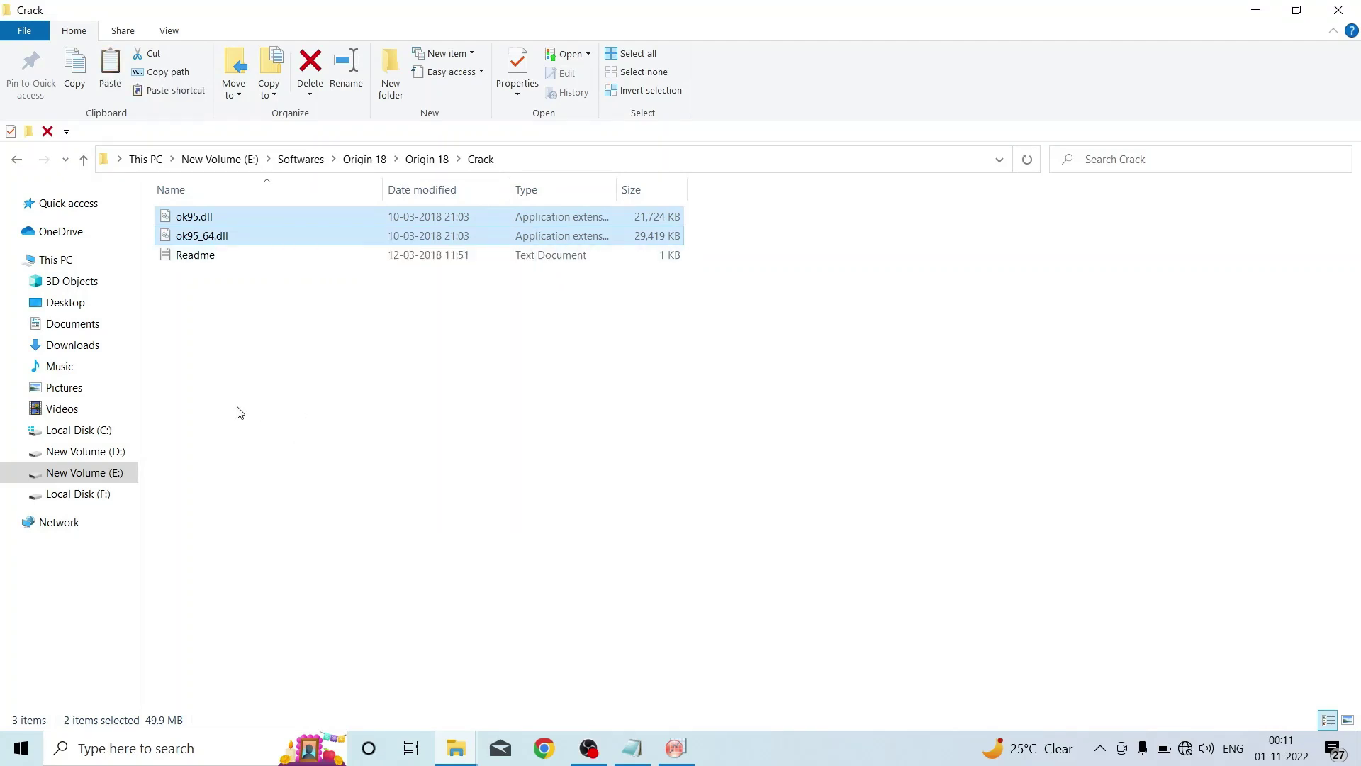
Paste the two copied DLL files into C:\Program Files\OriginLab\Origin2018, choosing to replace the existing ok95_64.dll.
left_click(107, 431)
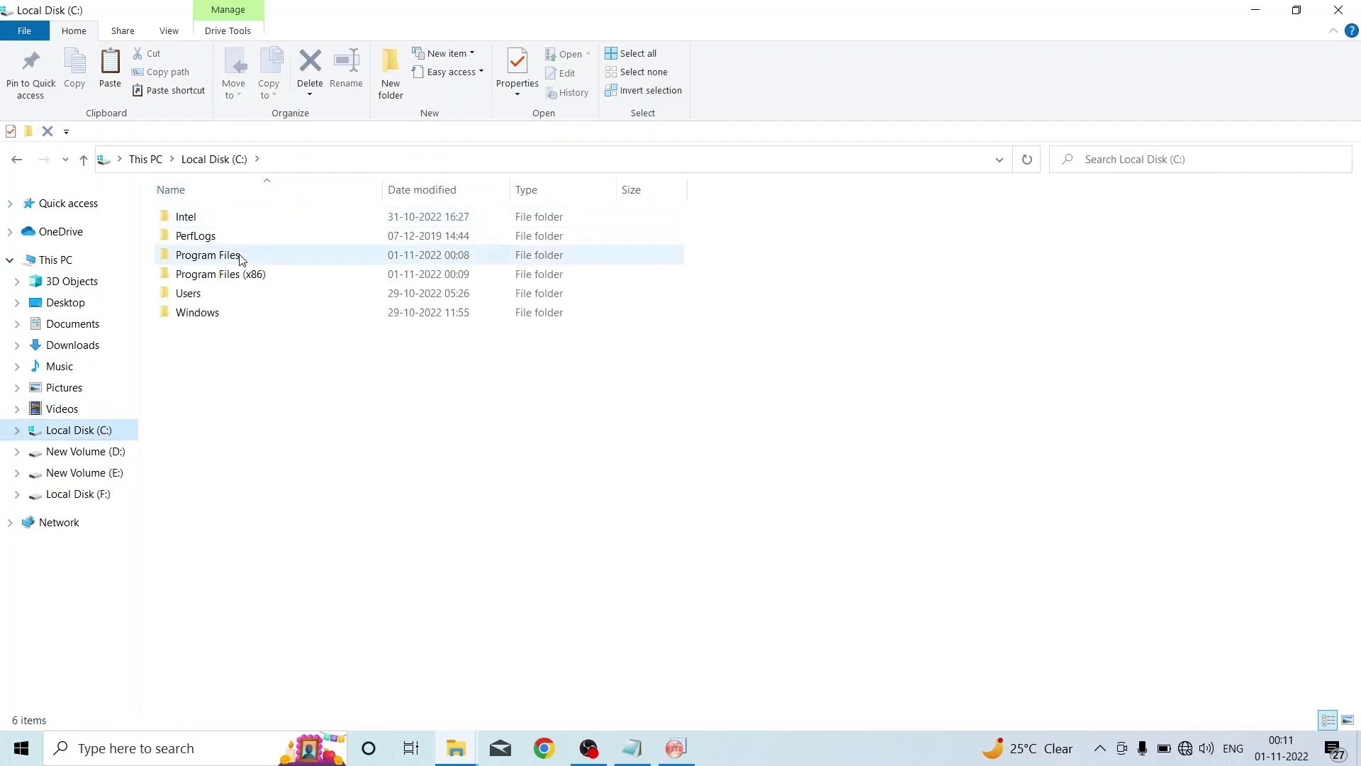
double_click(241, 257)
double_click(264, 467)
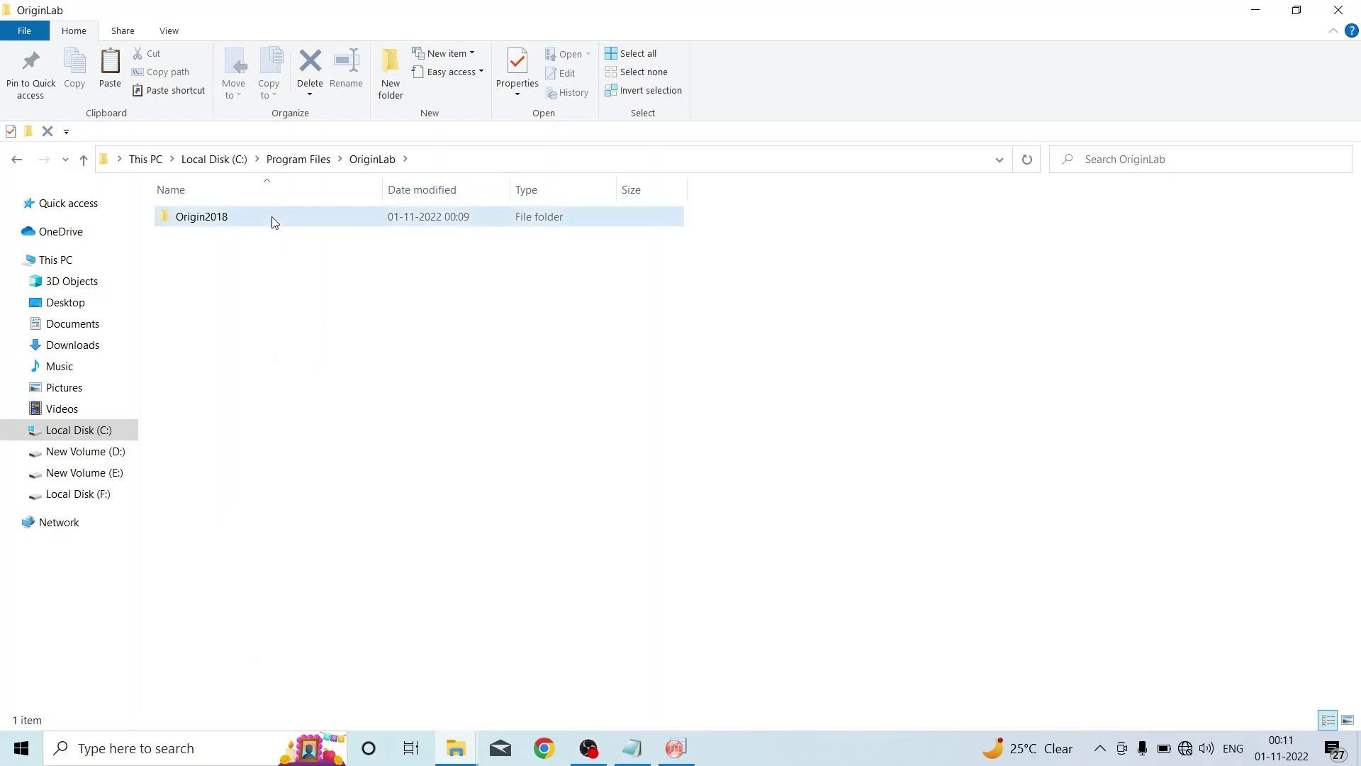
double_click(275, 222)
right_click(952, 422)
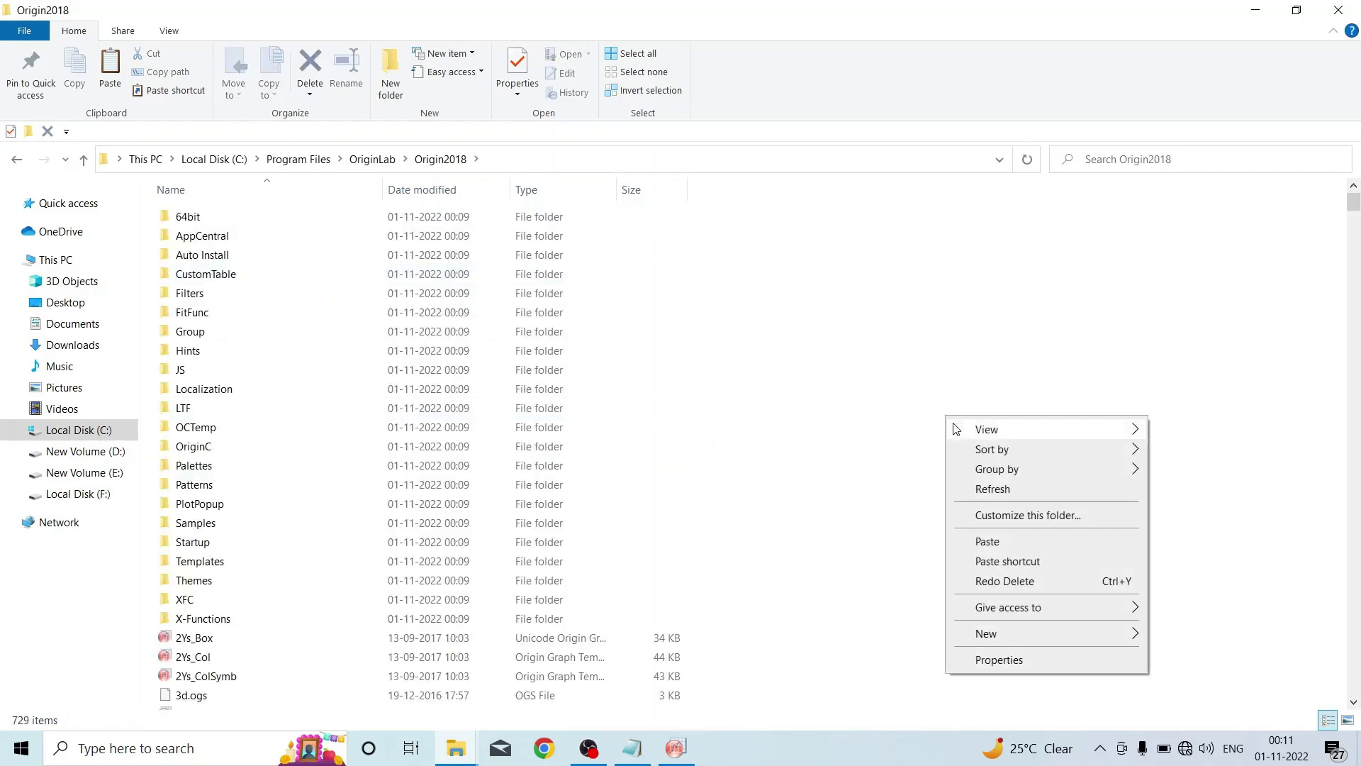
left_click(987, 542)
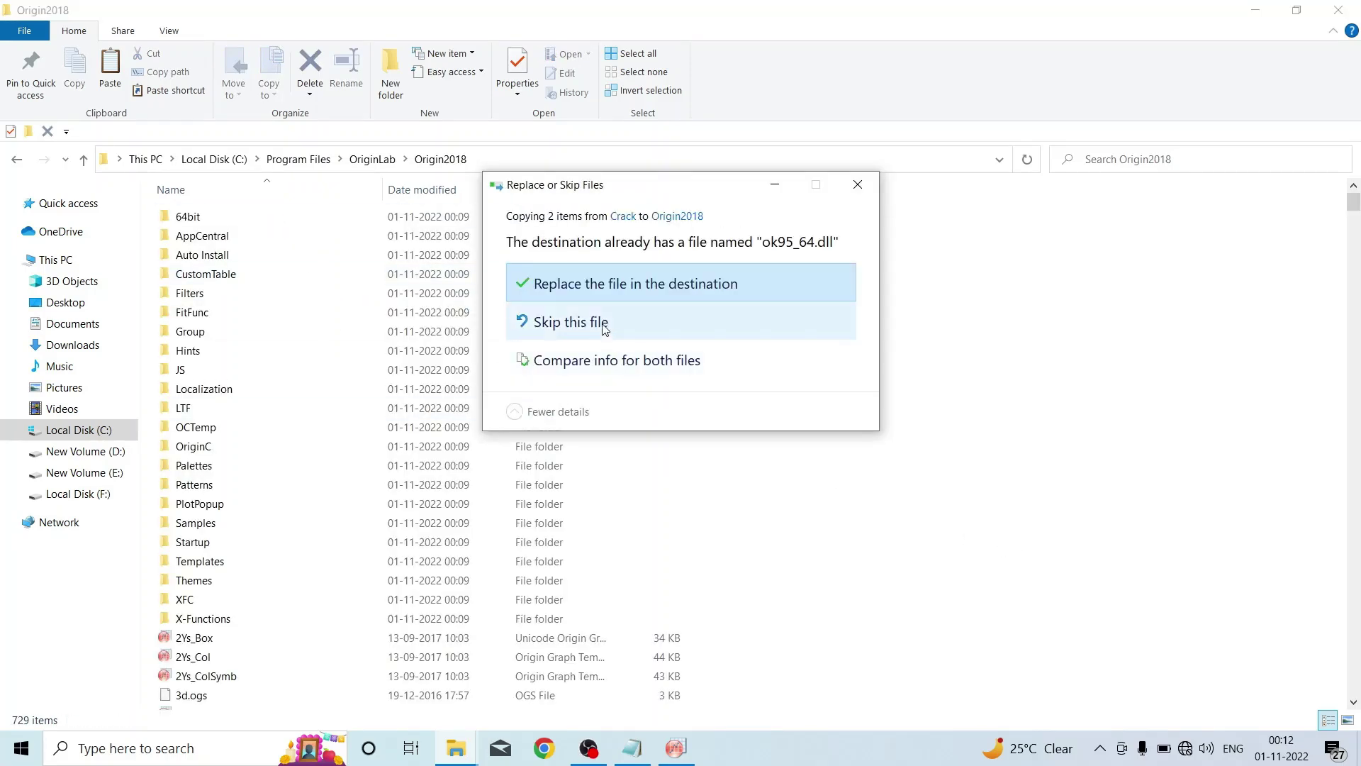
left_click(623, 286)
left_click(565, 308)
left_click(640, 330)
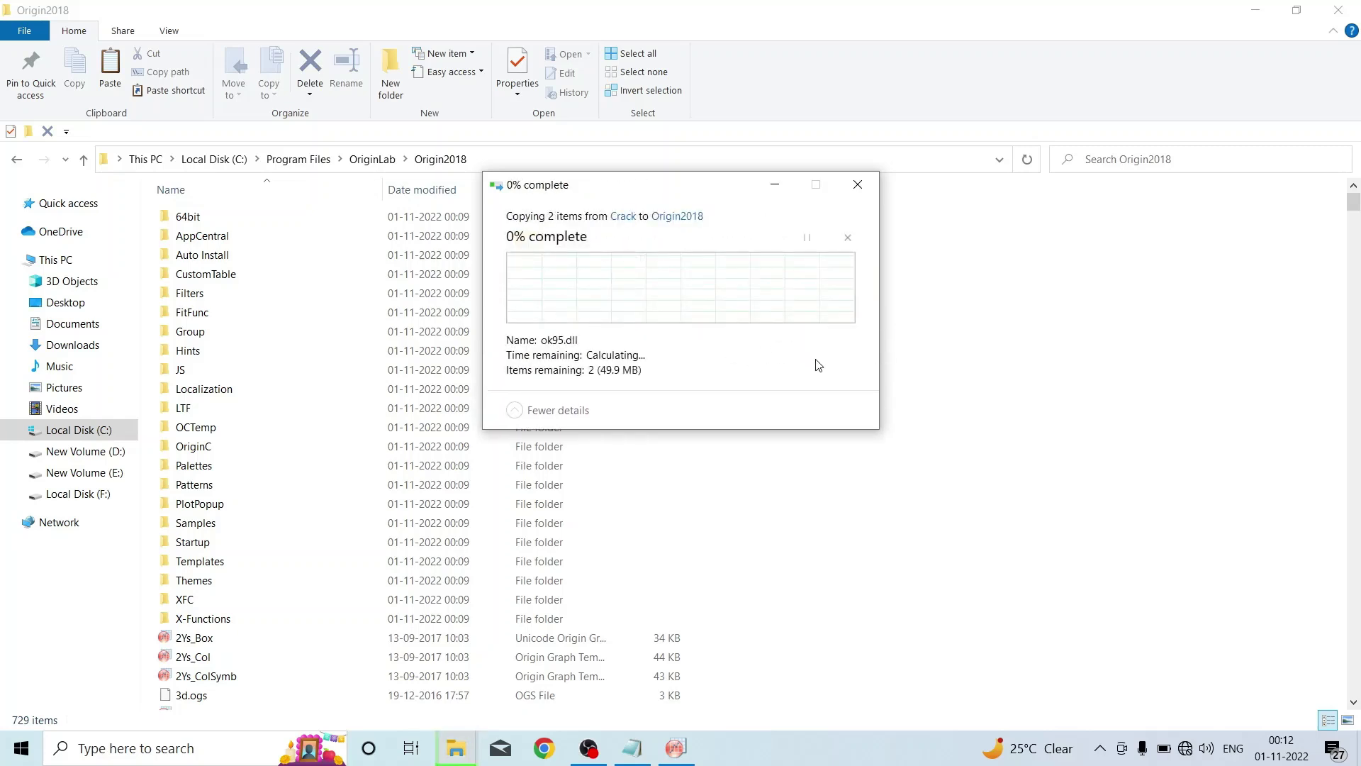
left_click(578, 343)
left_click(737, 372)
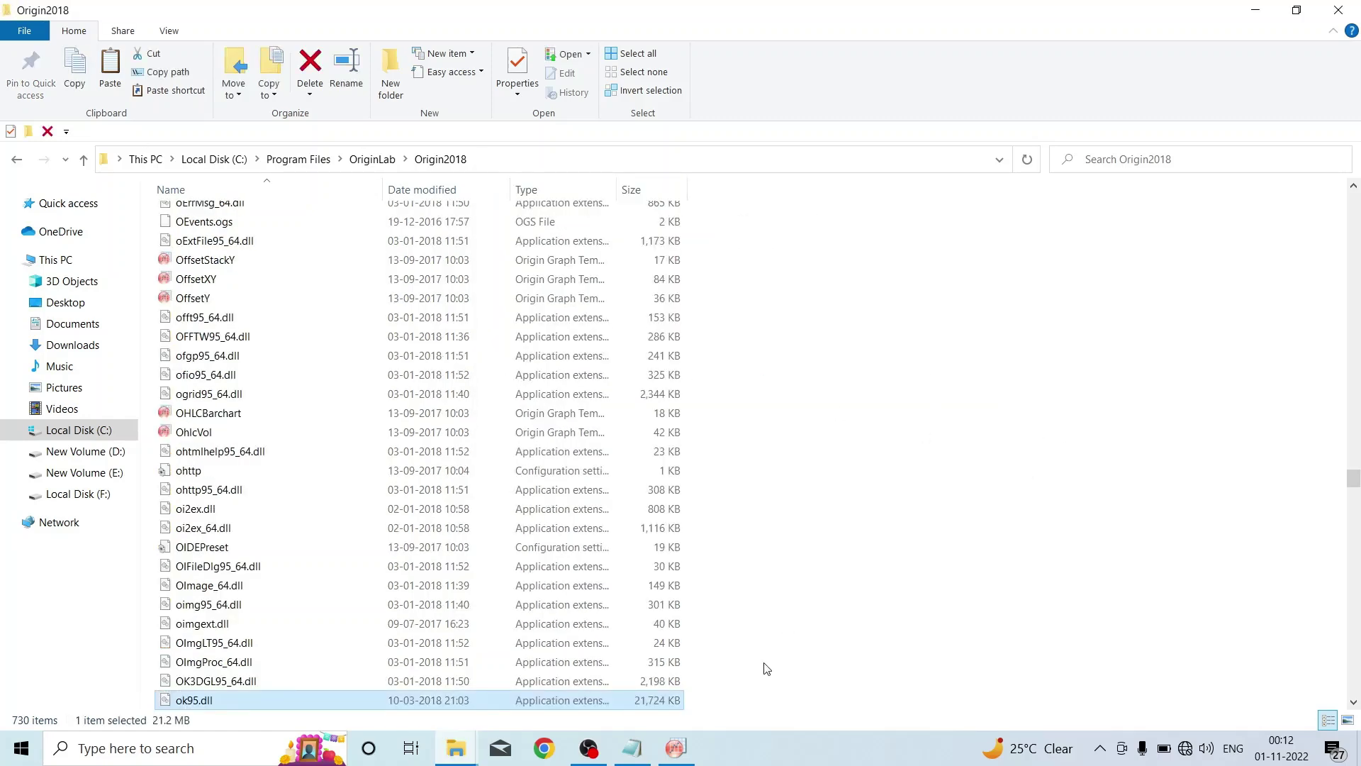
Switch to OriginPro and enter the numbers 1 to 10 in rows 1 to 10 of column A(X).
left_click(676, 748)
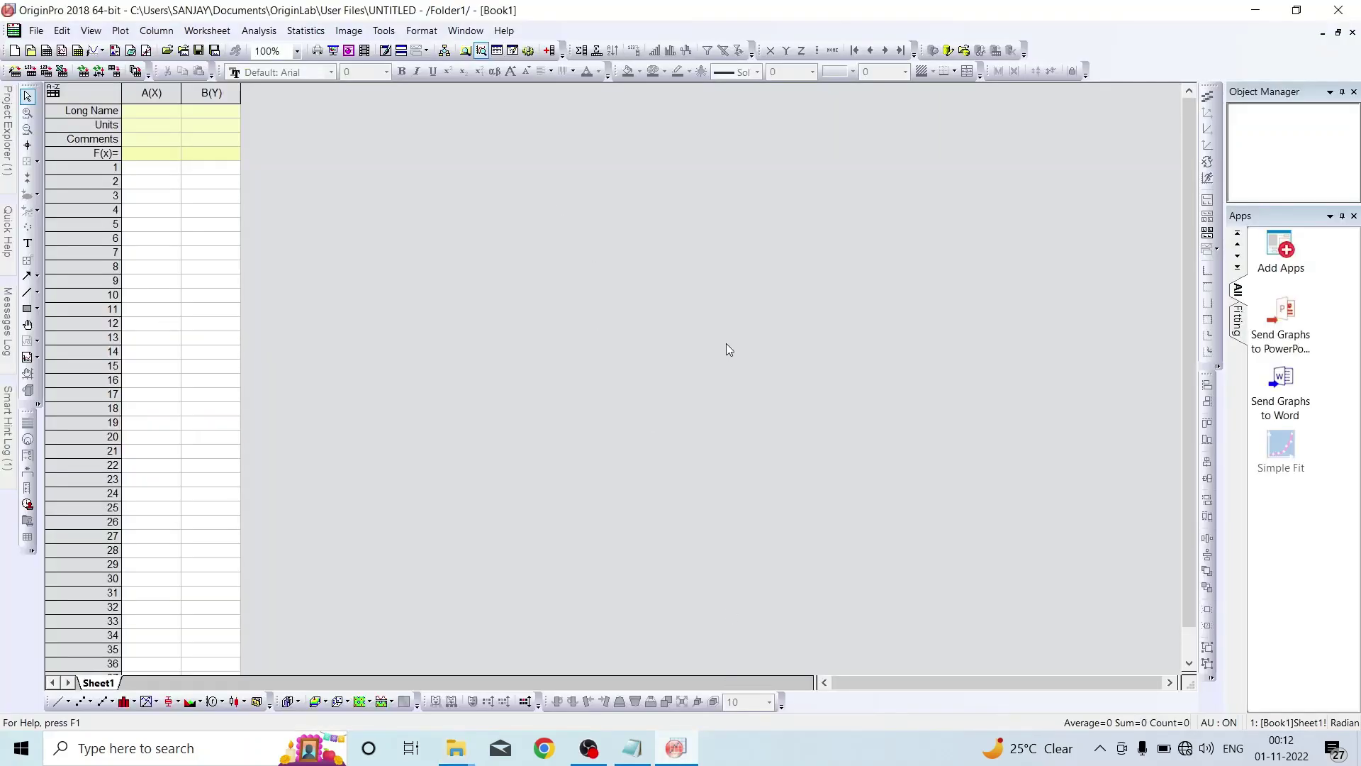
left_click(152, 170)
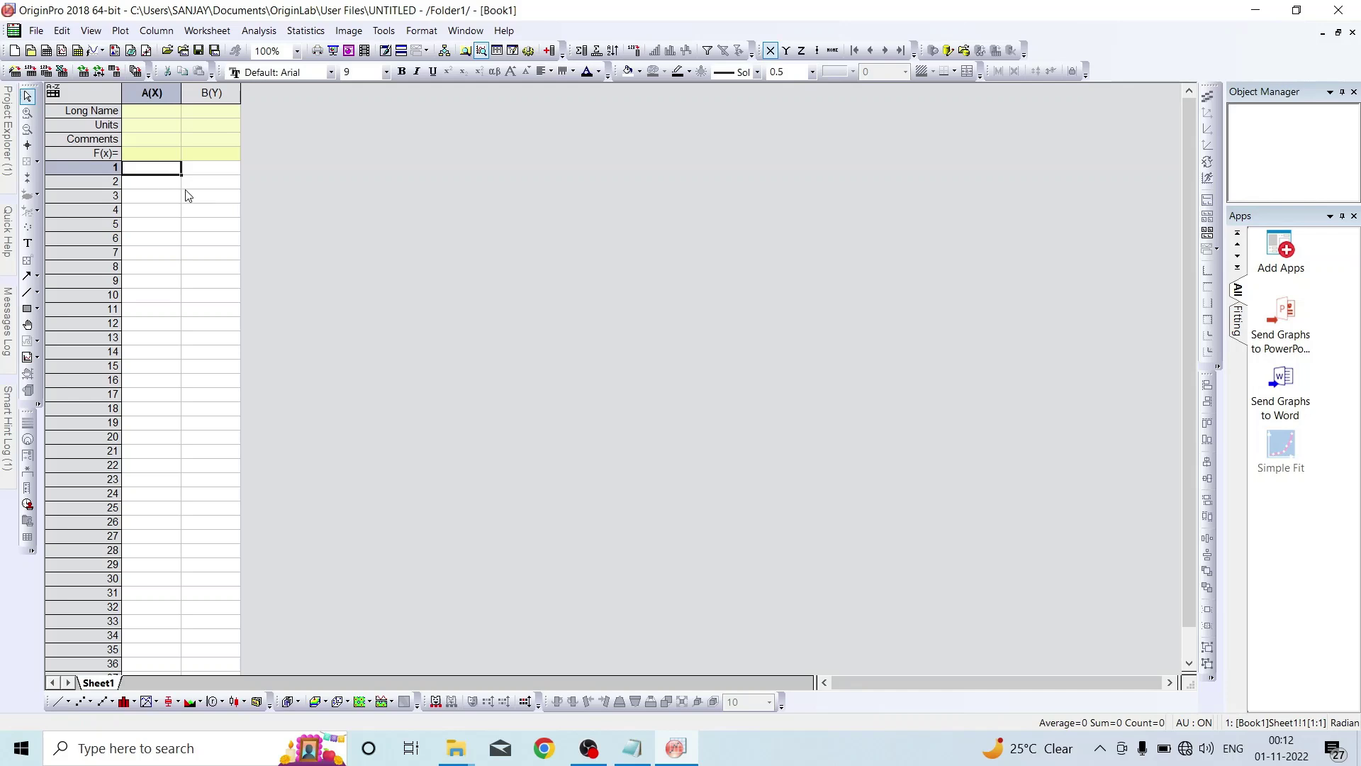
type("1")
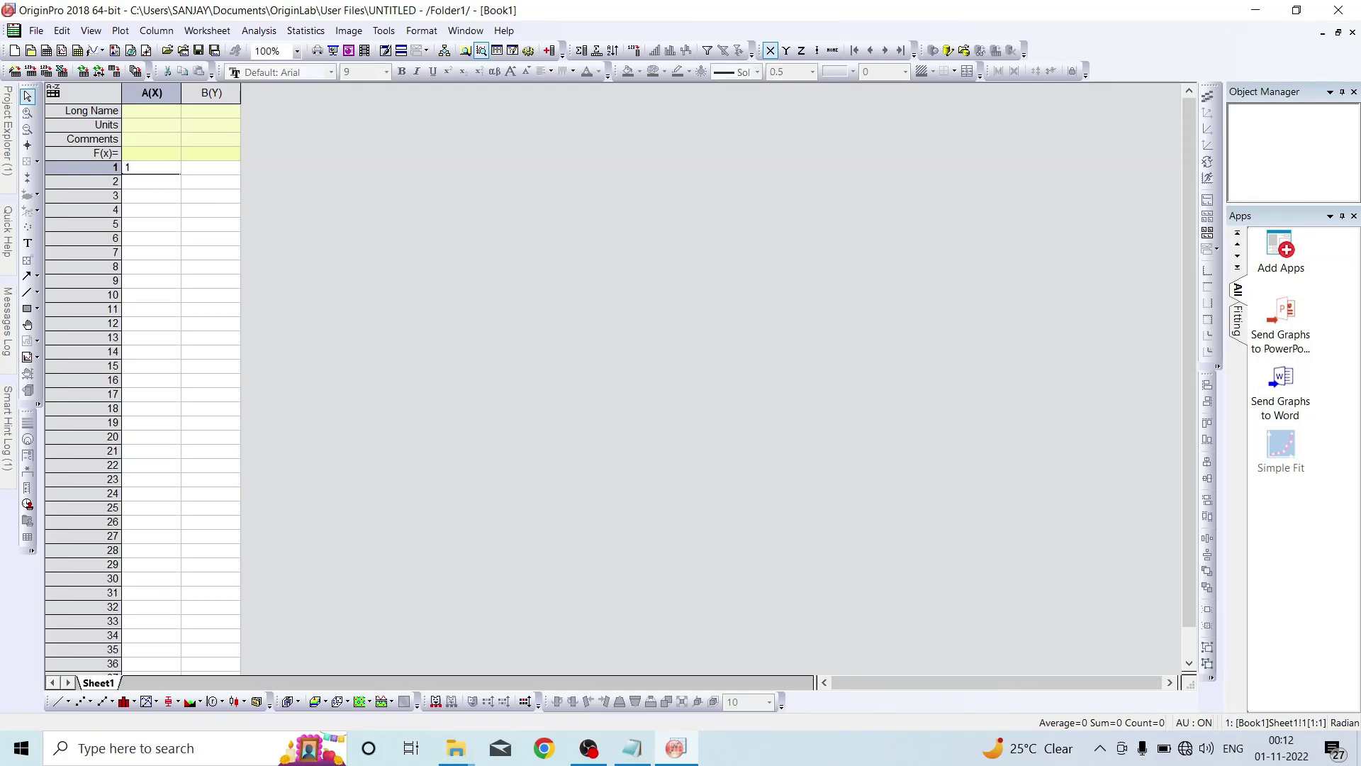
key("Return")
type("2")
key("Return")
type("3")
key("Return")
type("4")
key("Return")
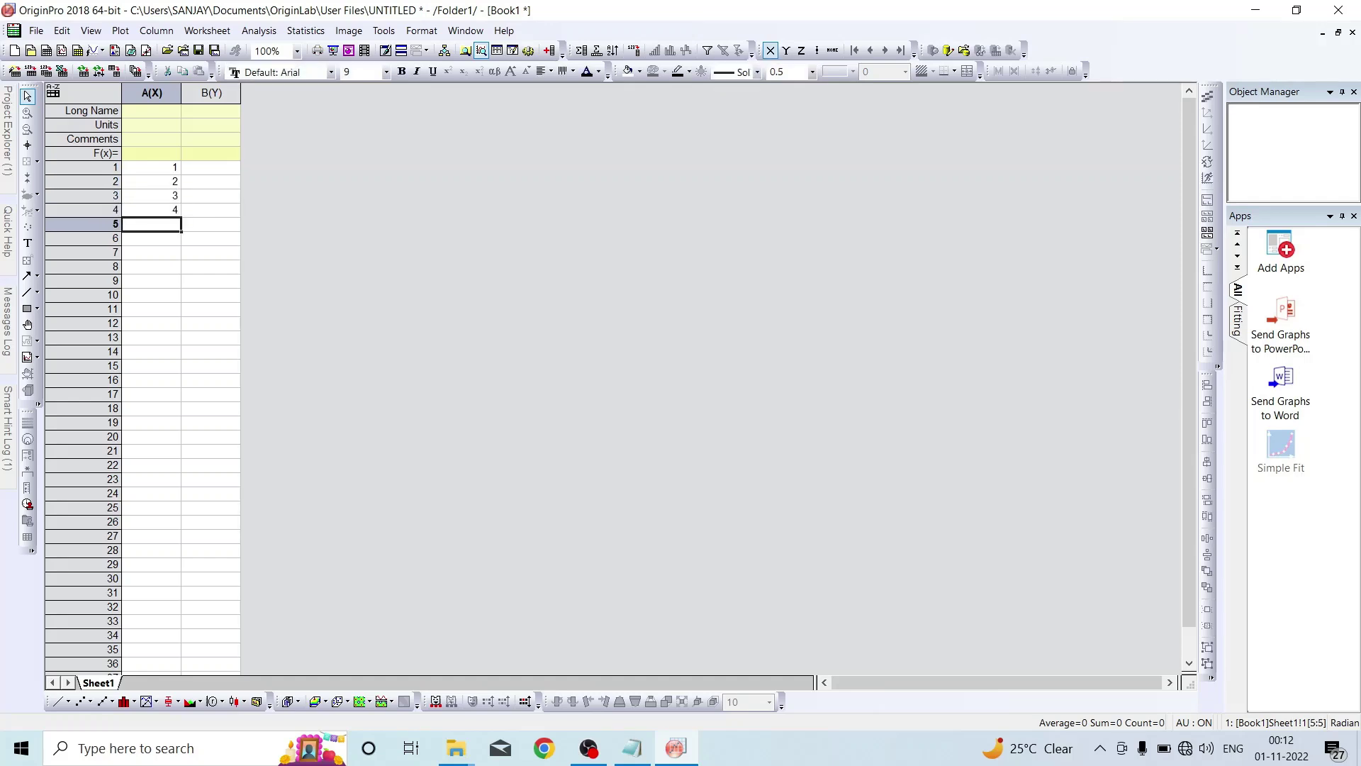
type("5")
key("Return")
type("6")
key("Return")
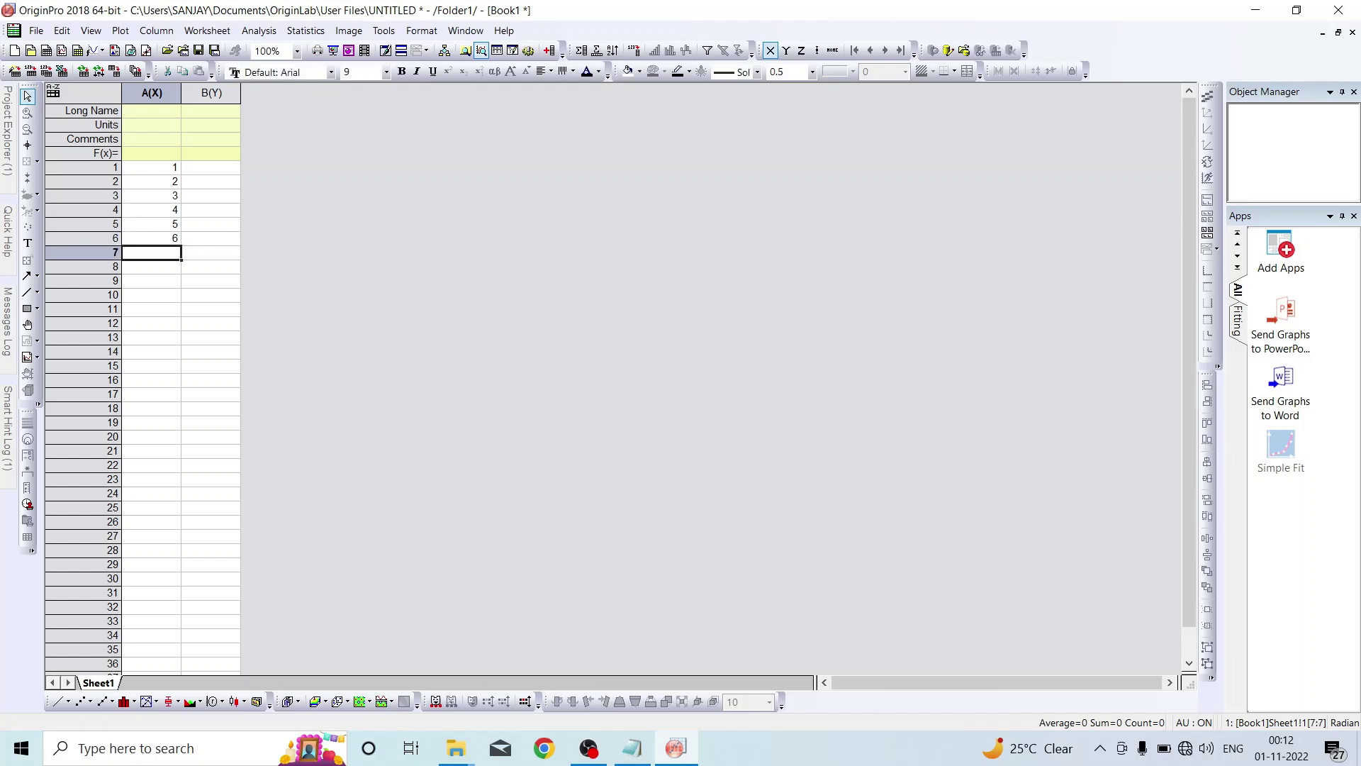
type("7")
key("Return")
type("8")
key("Return")
type("9")
key("Return")
type("10")
key("Return")
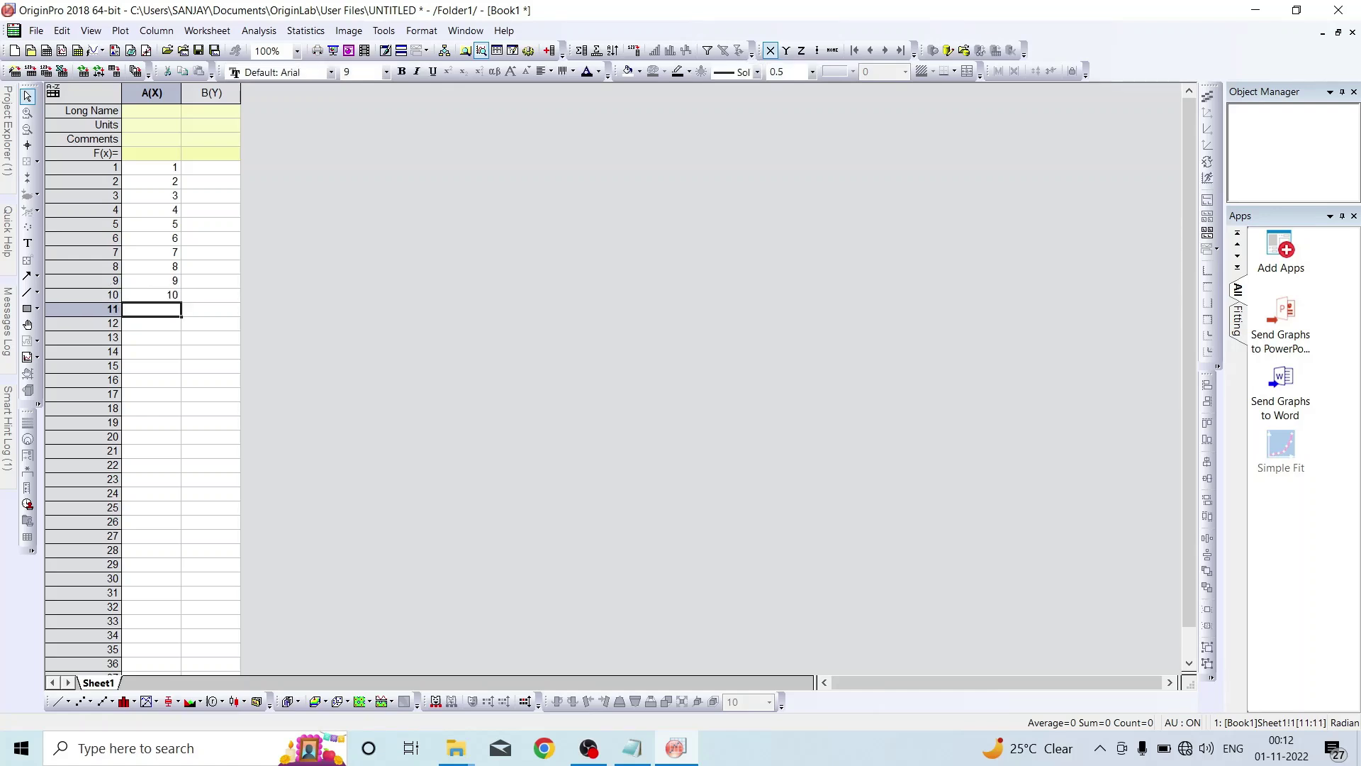
Enter 45, 78, 62, 19, 37, 80, 27, 49, 64 and 52 in rows 1 to 10 of column B(Y).
left_click(212, 170)
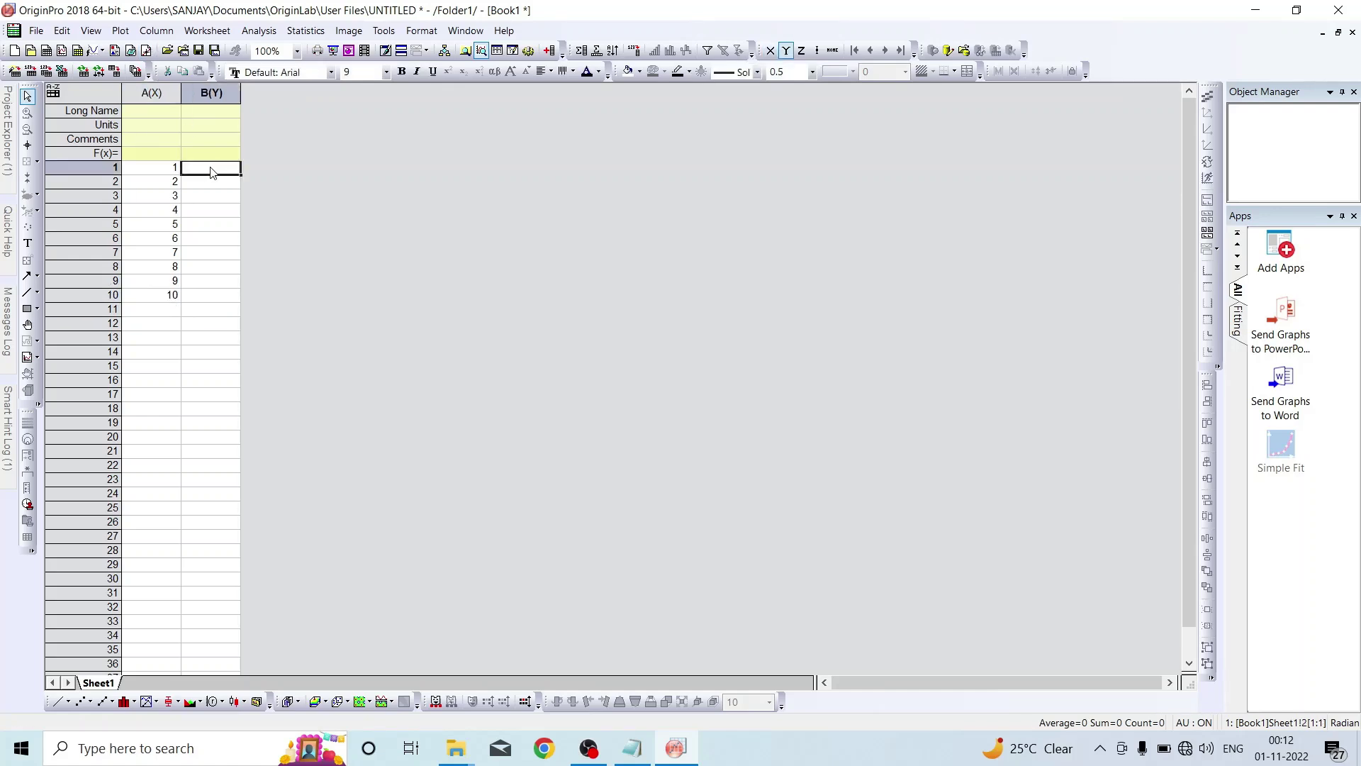
type("45")
key("Return")
type("78")
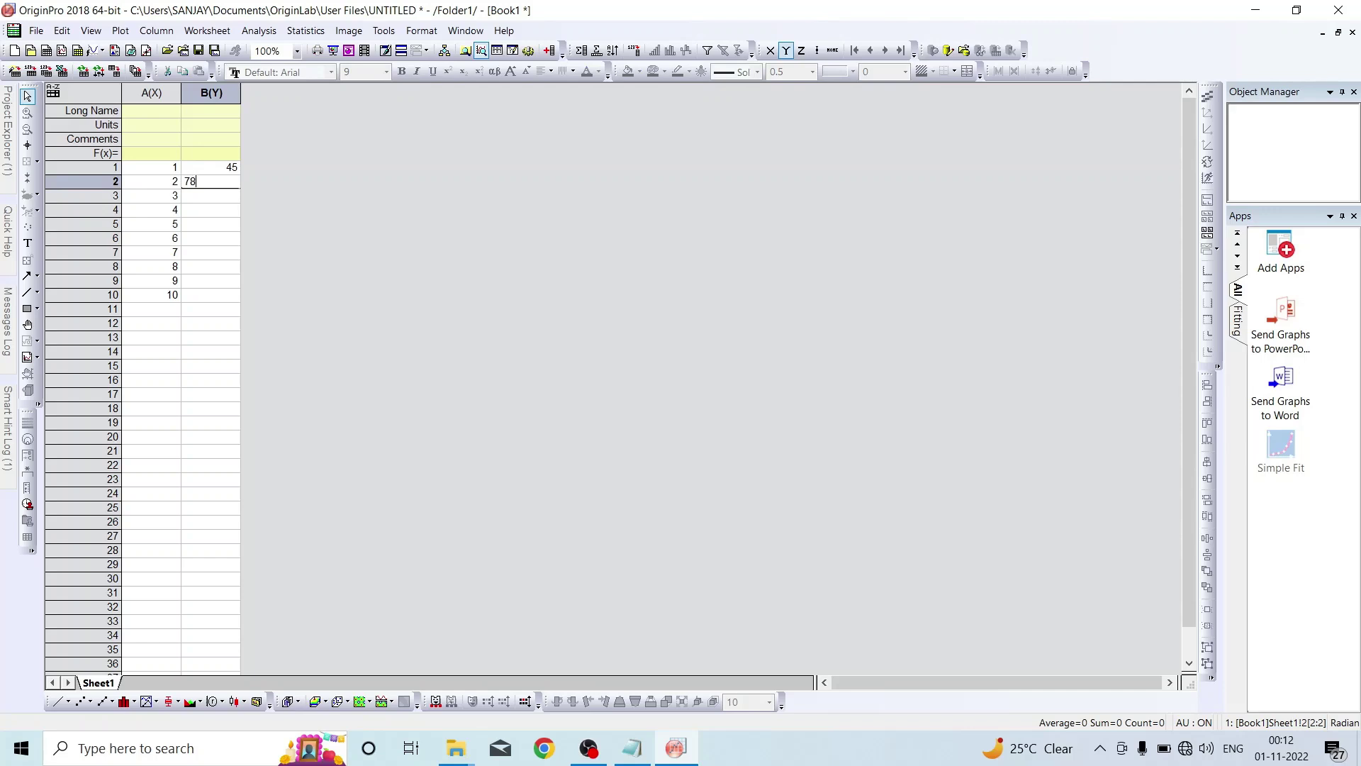
key("Return")
type("6")
key("Return")
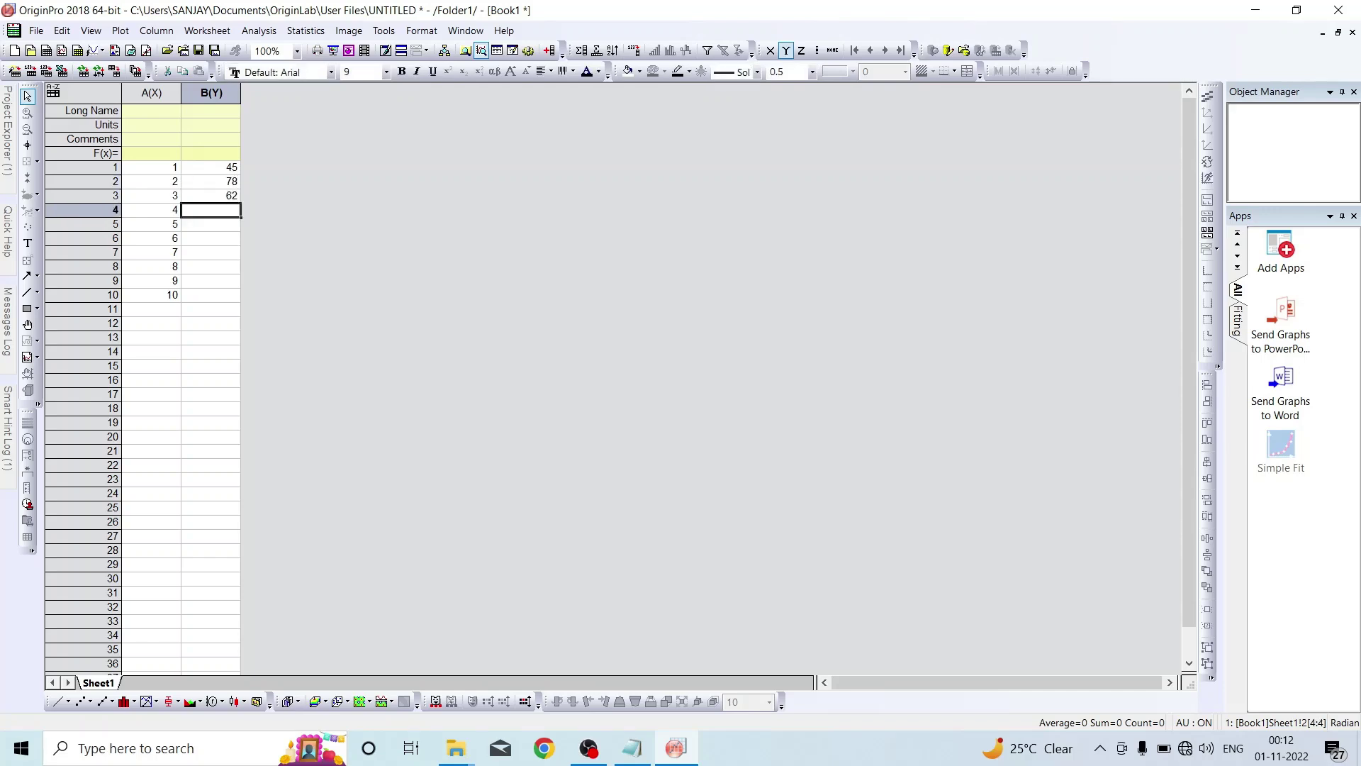
type("1")
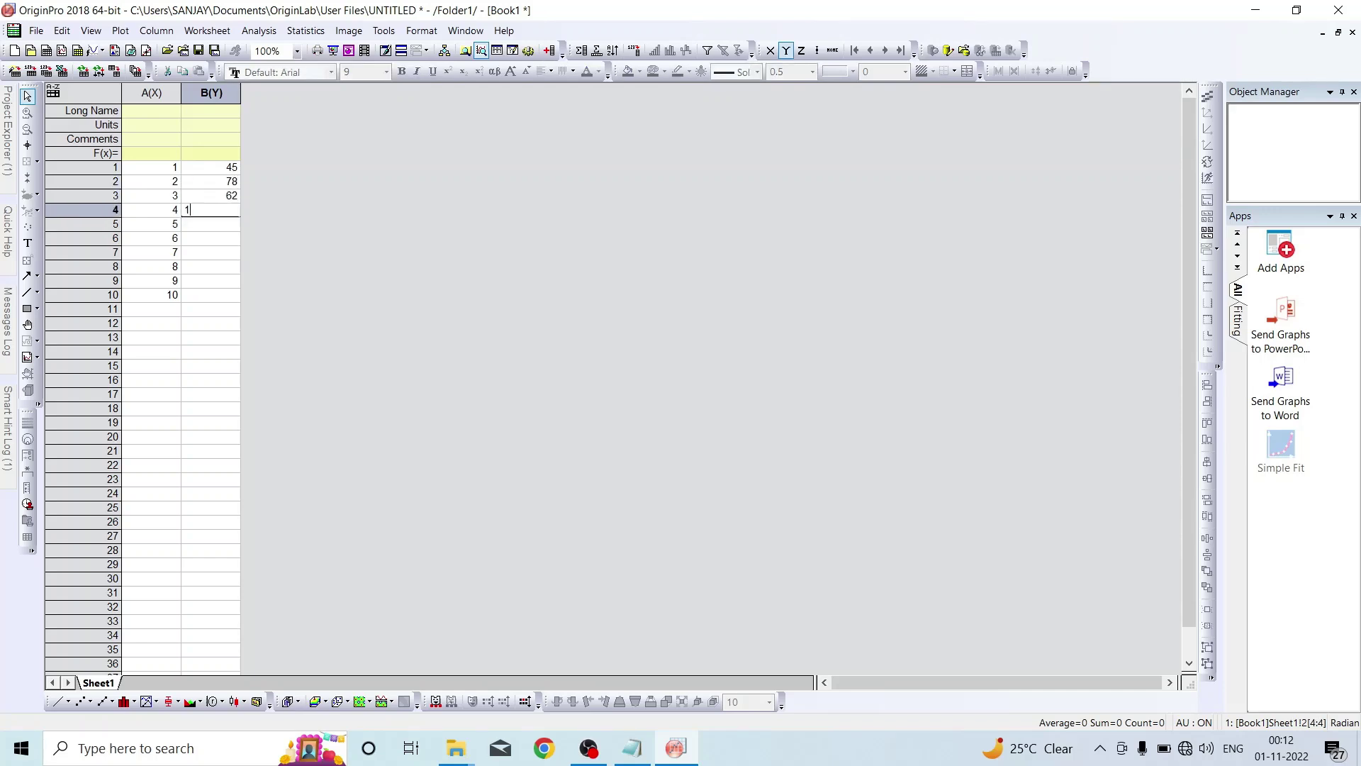
type("9")
key("Return")
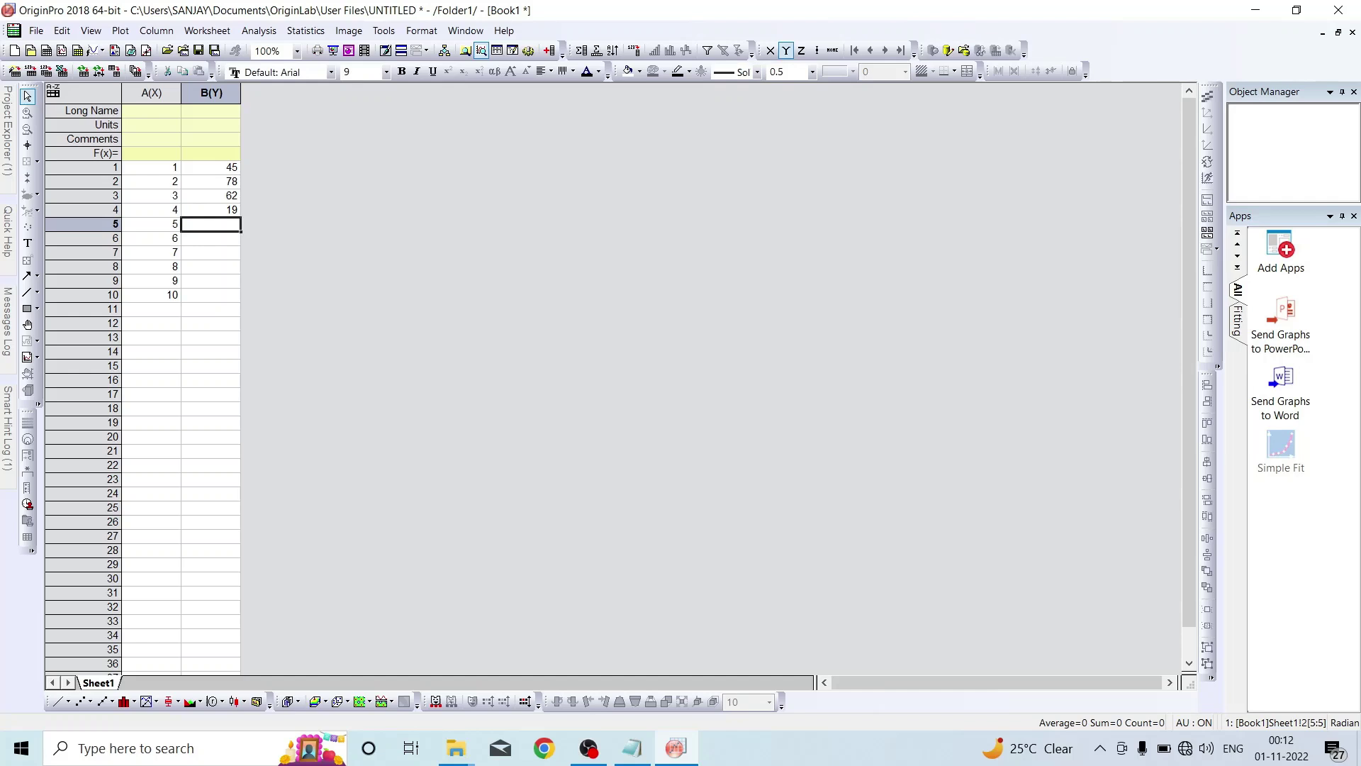
type("37")
key("Return")
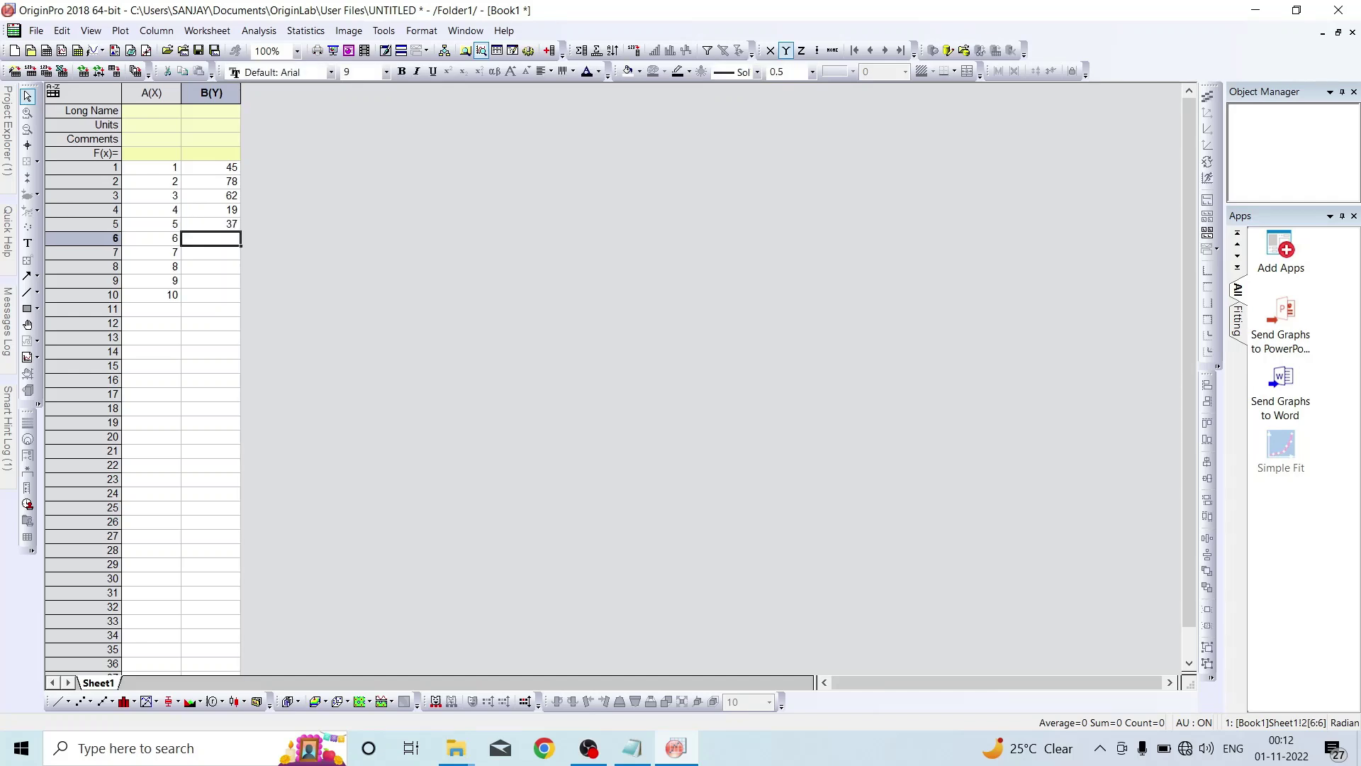
type("80")
key("Return")
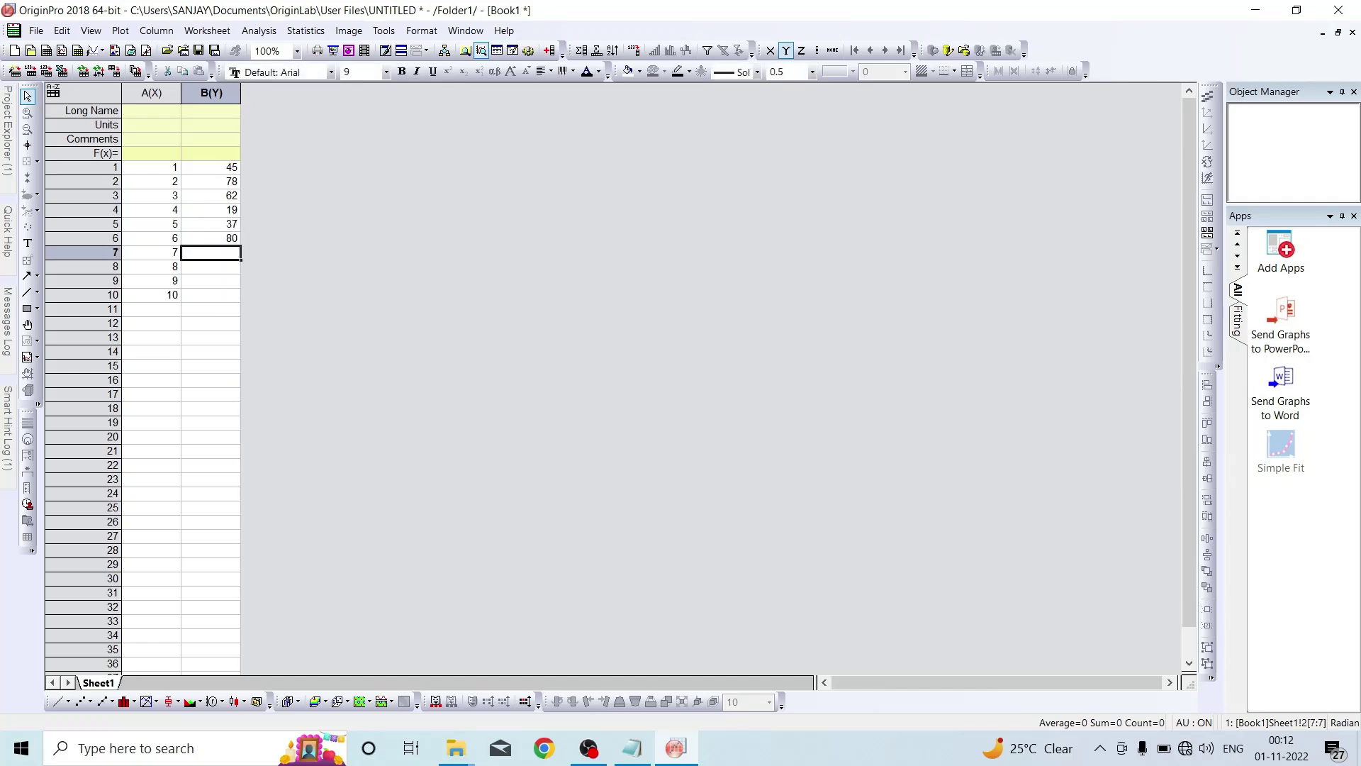
type("27")
key("Return")
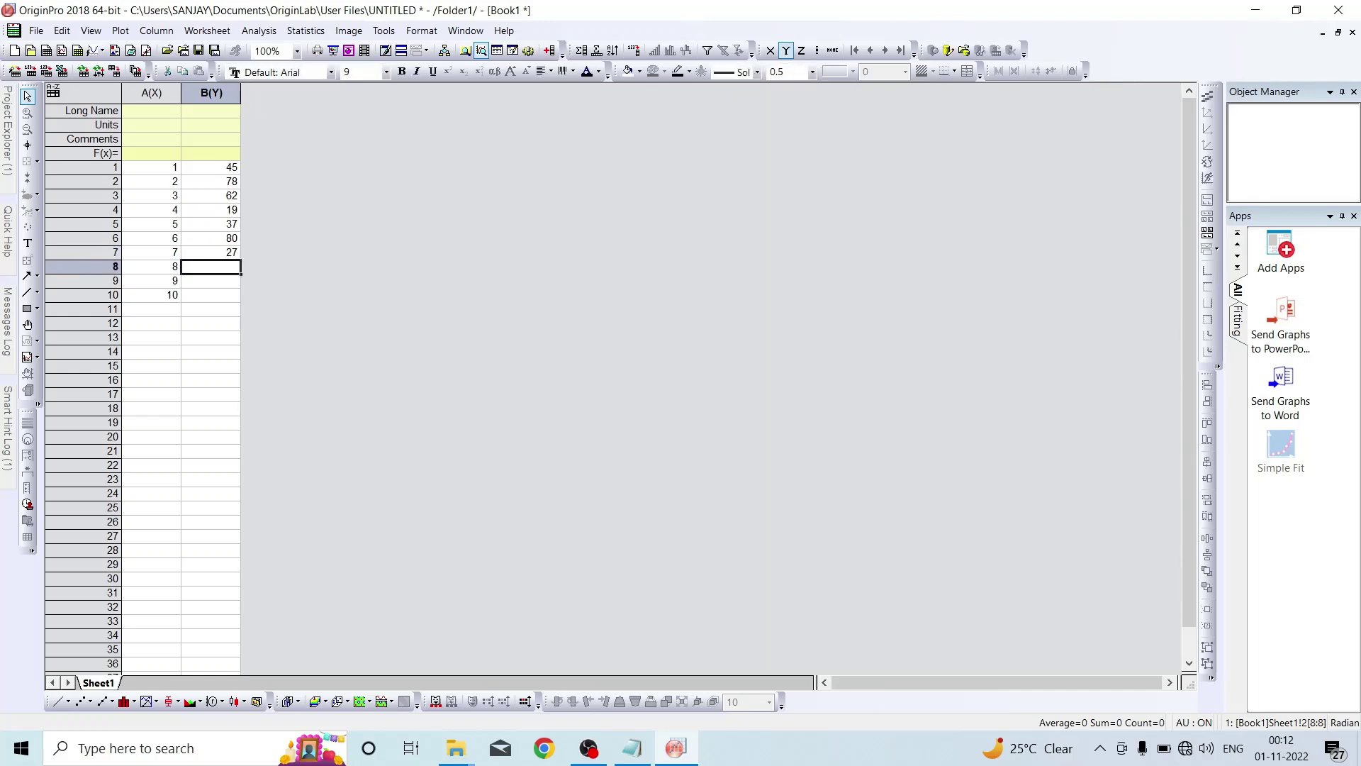
type("49")
key("Return")
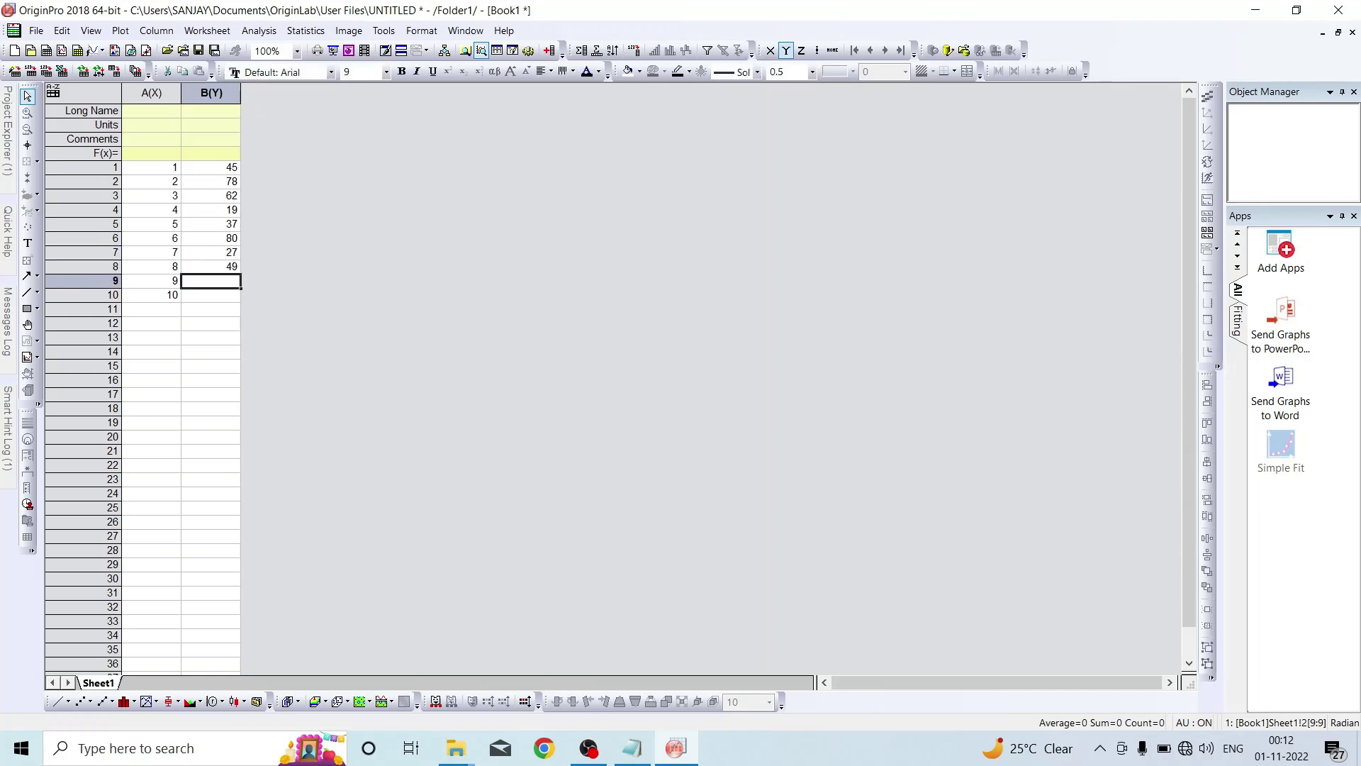
type("64")
key("Return")
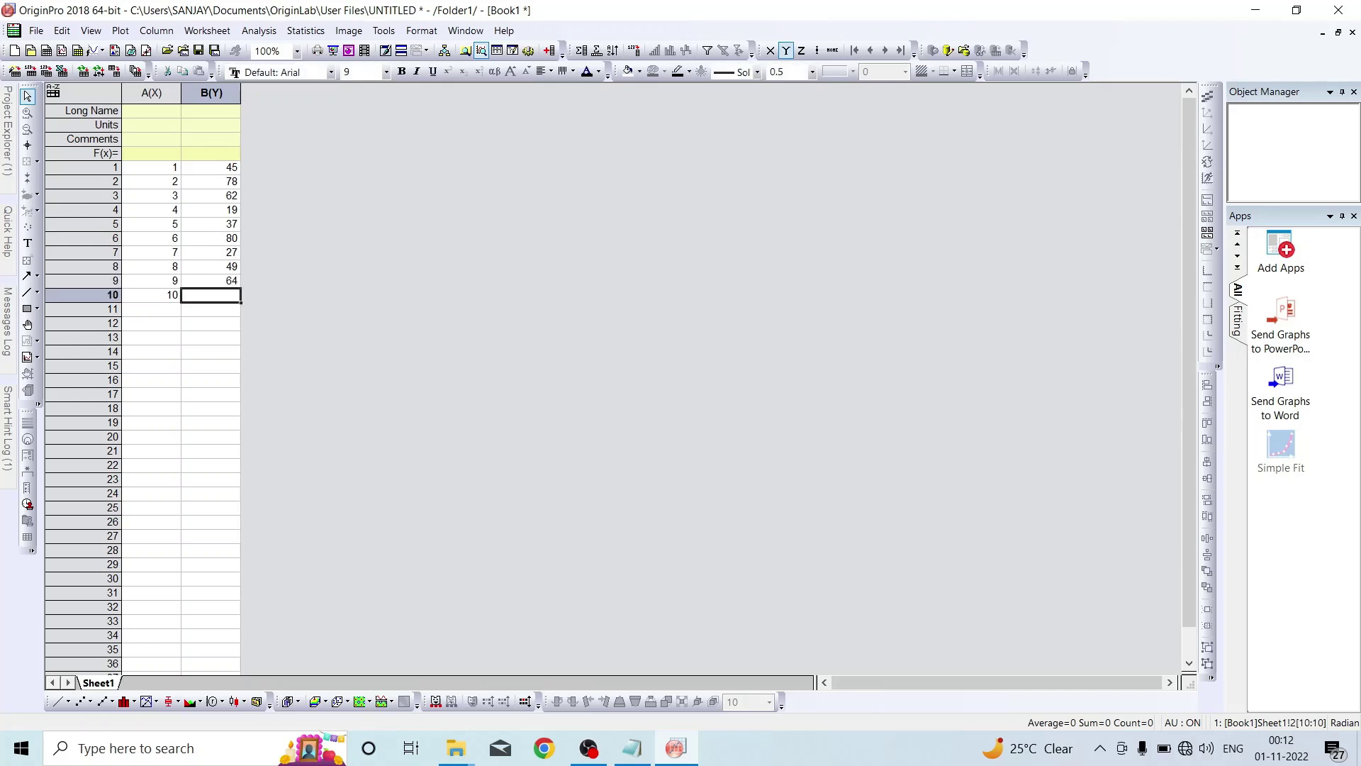
type("52")
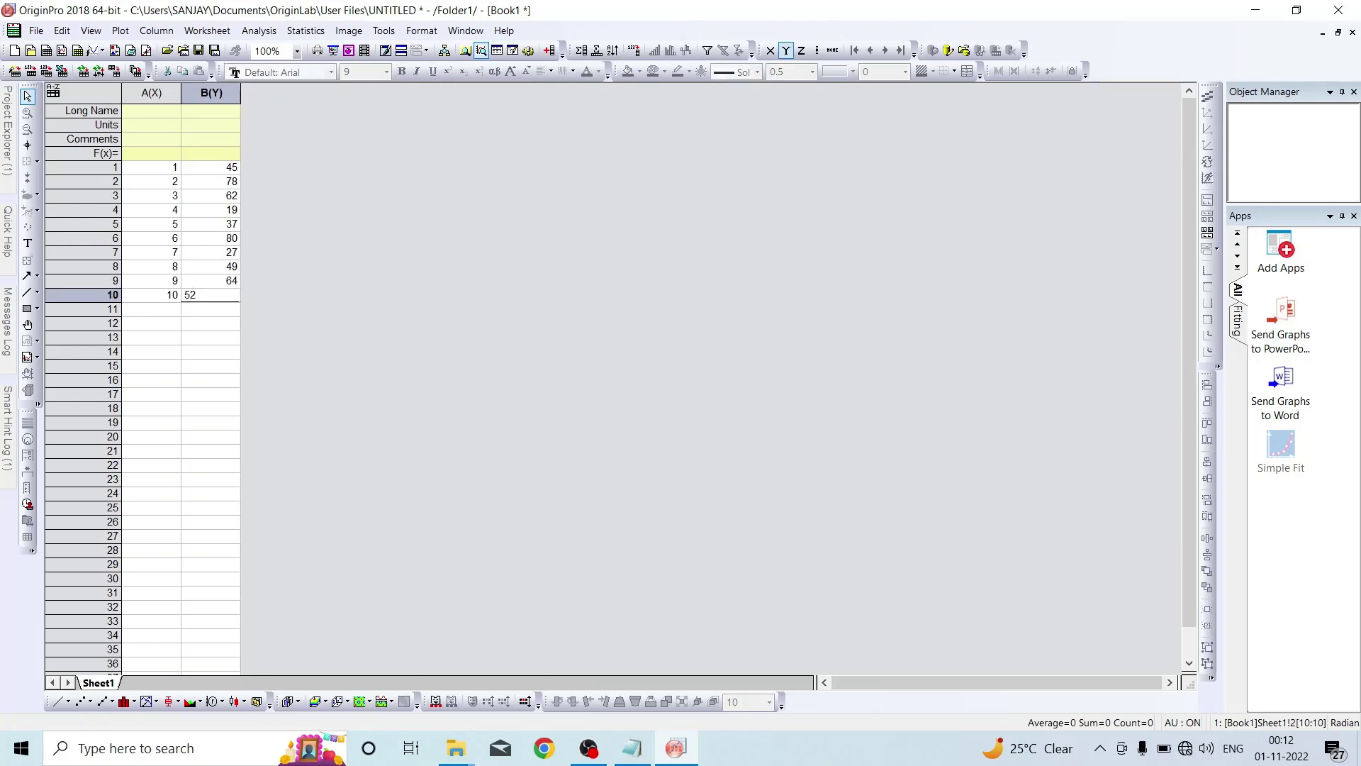
left_click(424, 310)
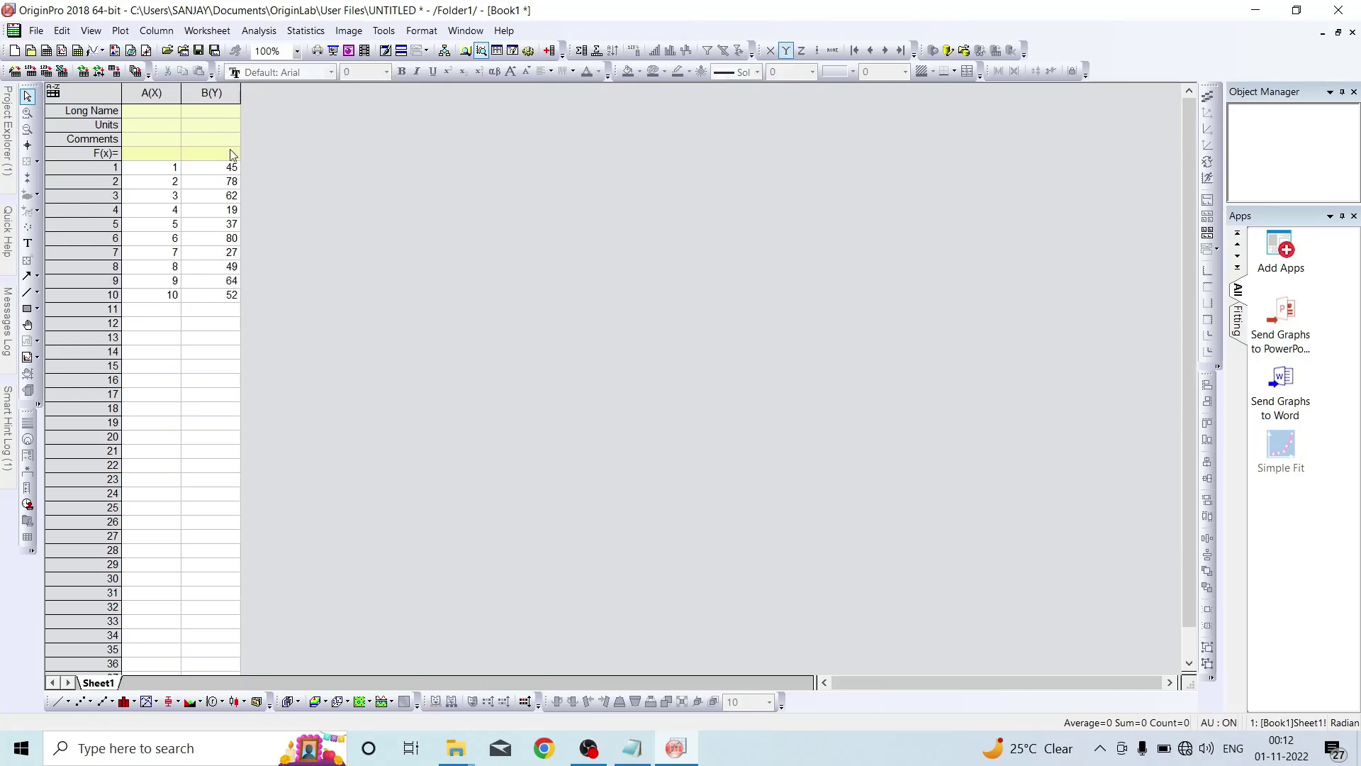
Plot columns A(X) and B(Y) together as a 2D Line graph.
left_click(154, 92)
left_click(212, 92, "shift")
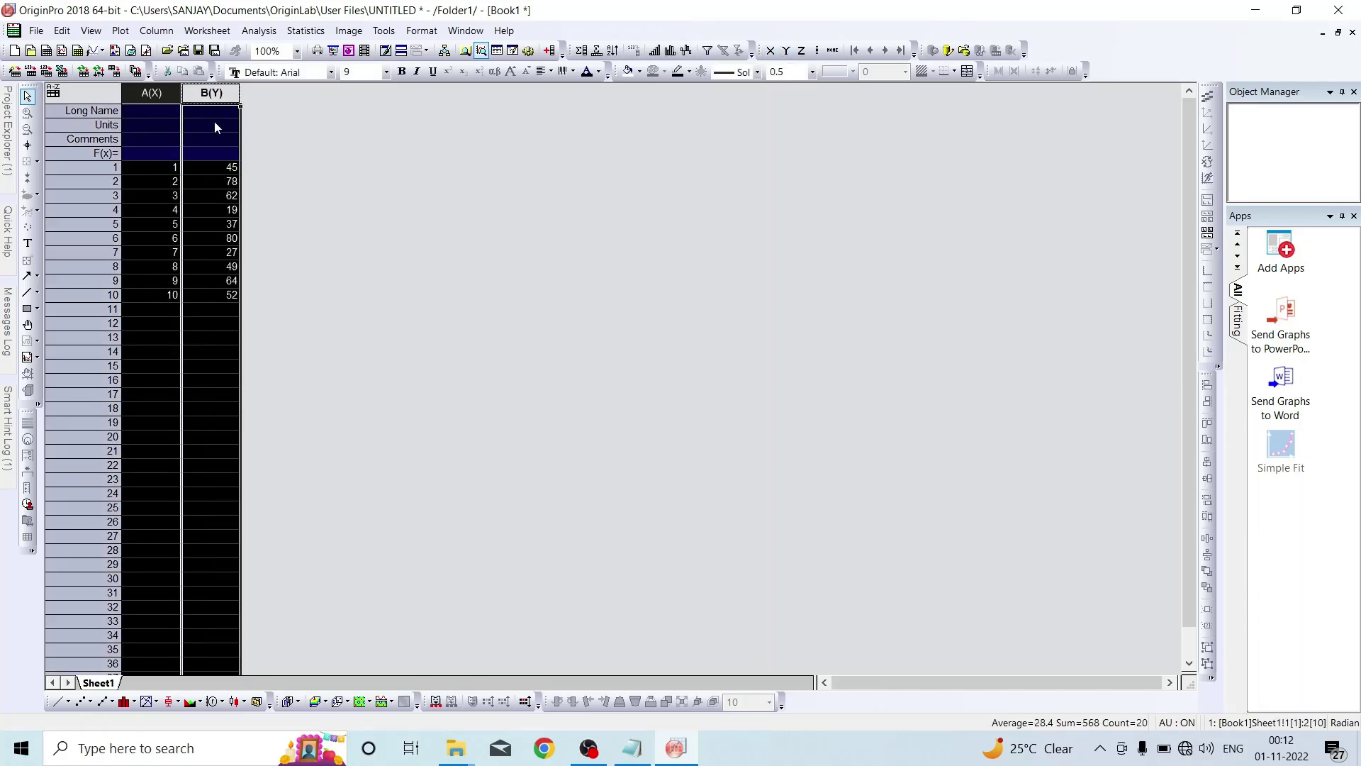
left_click(120, 32)
mouse_move(151, 89)
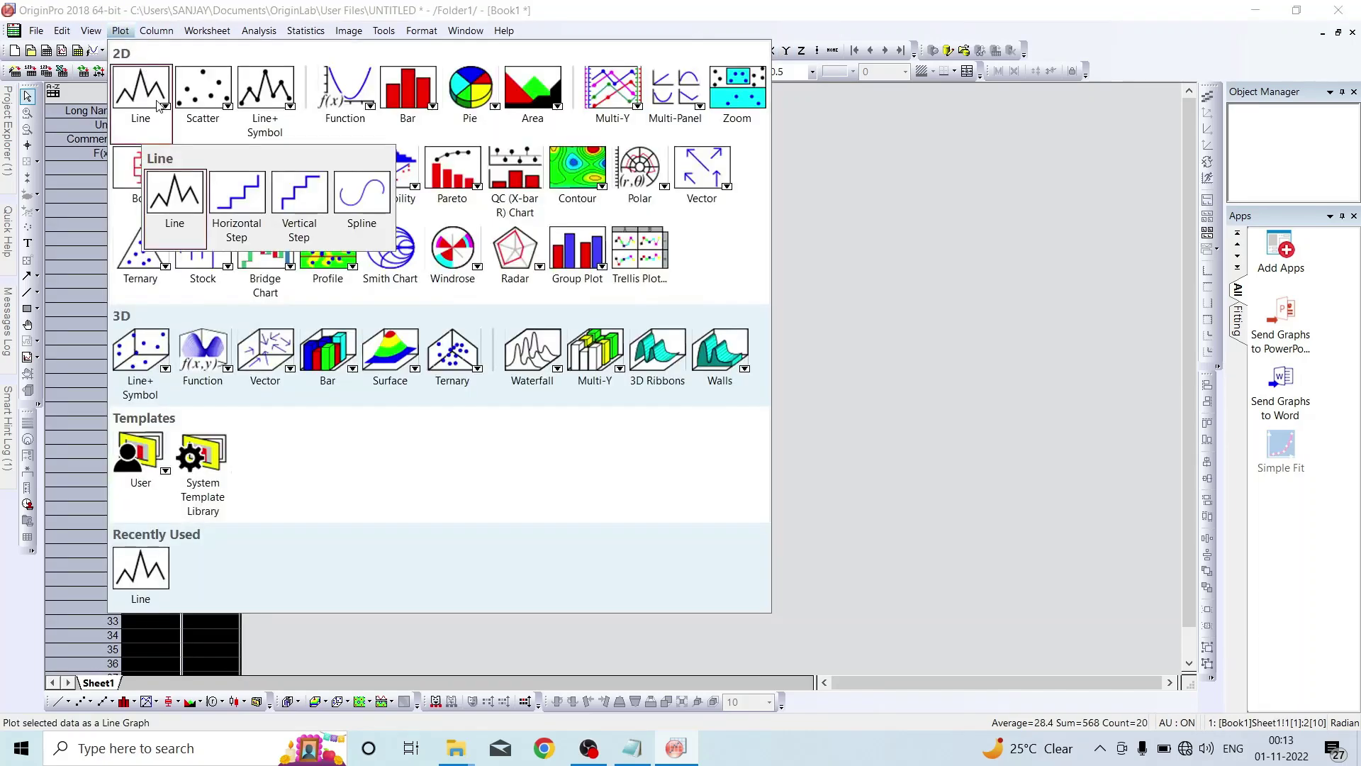
left_click(176, 198)
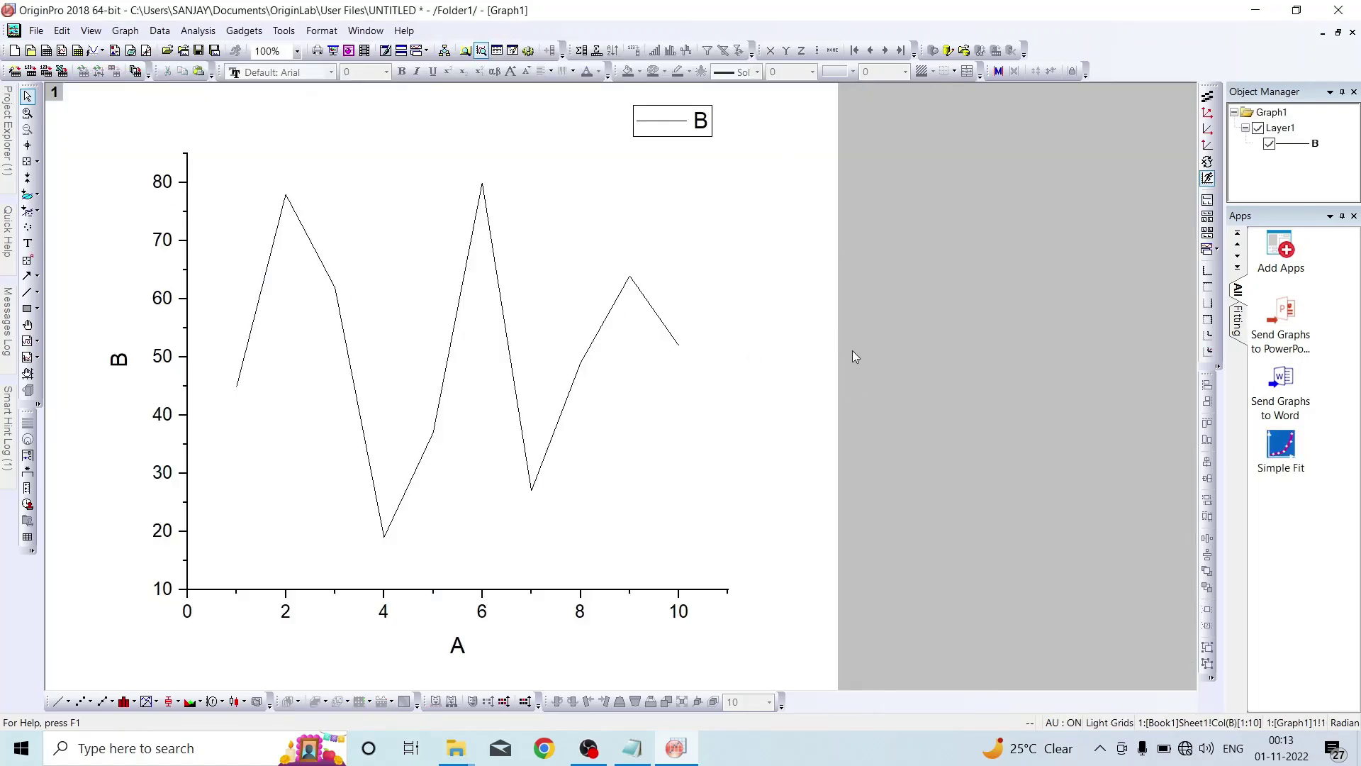
Add a linked layer with top X and right Y axes to the graph and delete both of its axis titles.
left_click(726, 375)
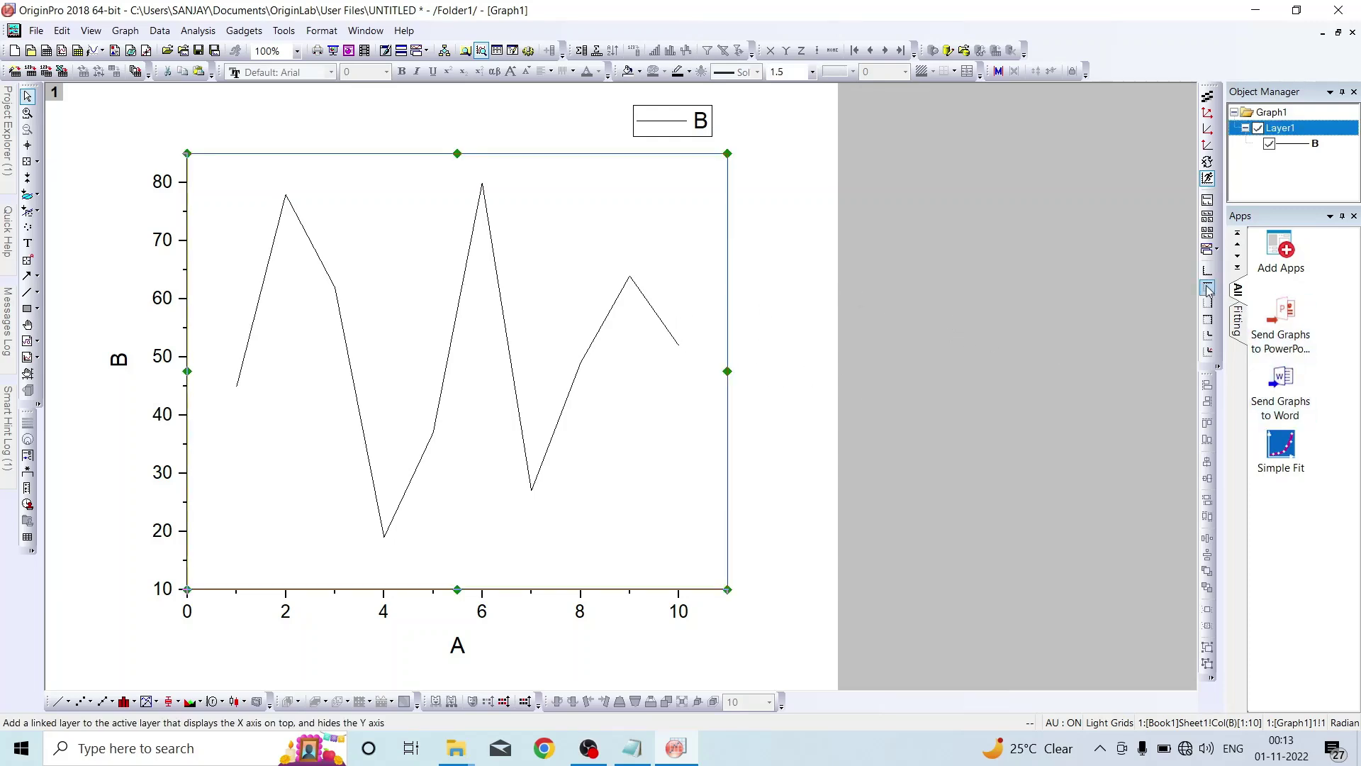
left_click(1208, 320)
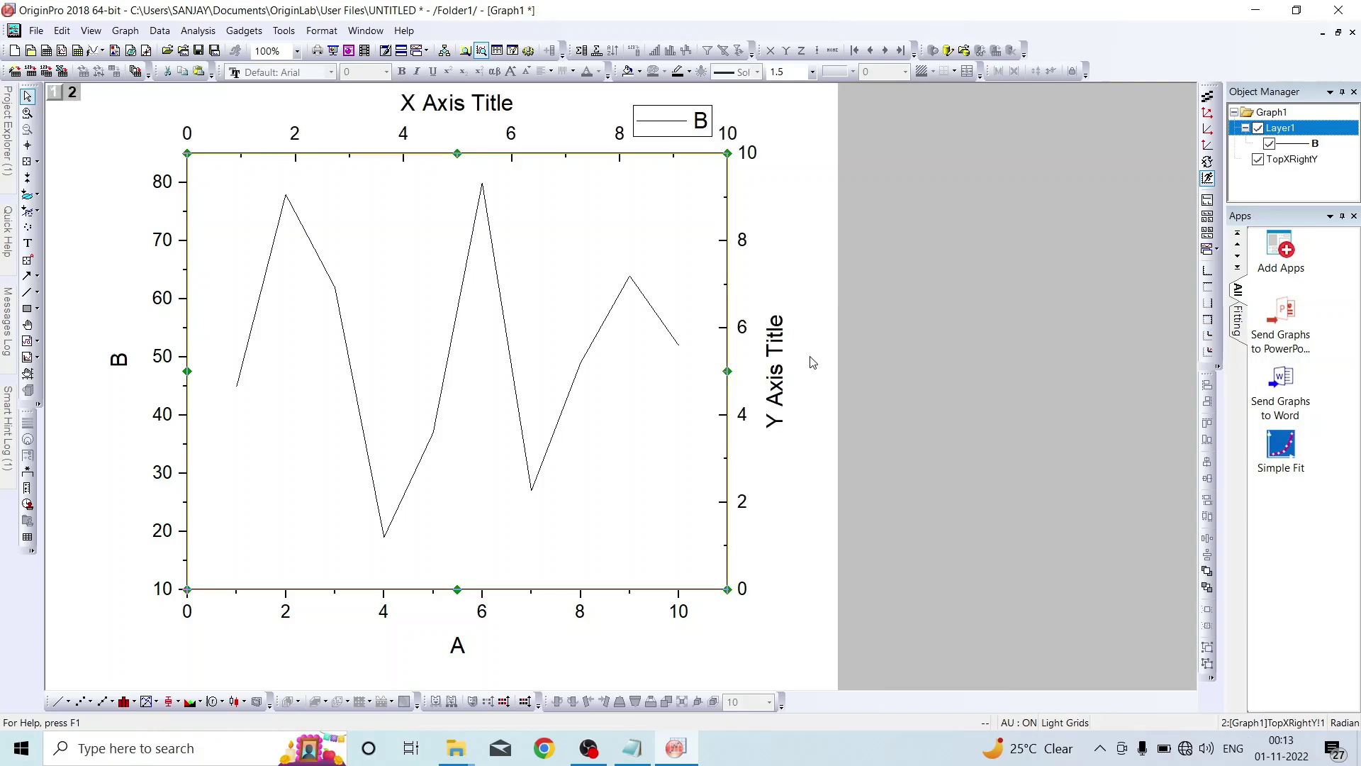
left_click(481, 107)
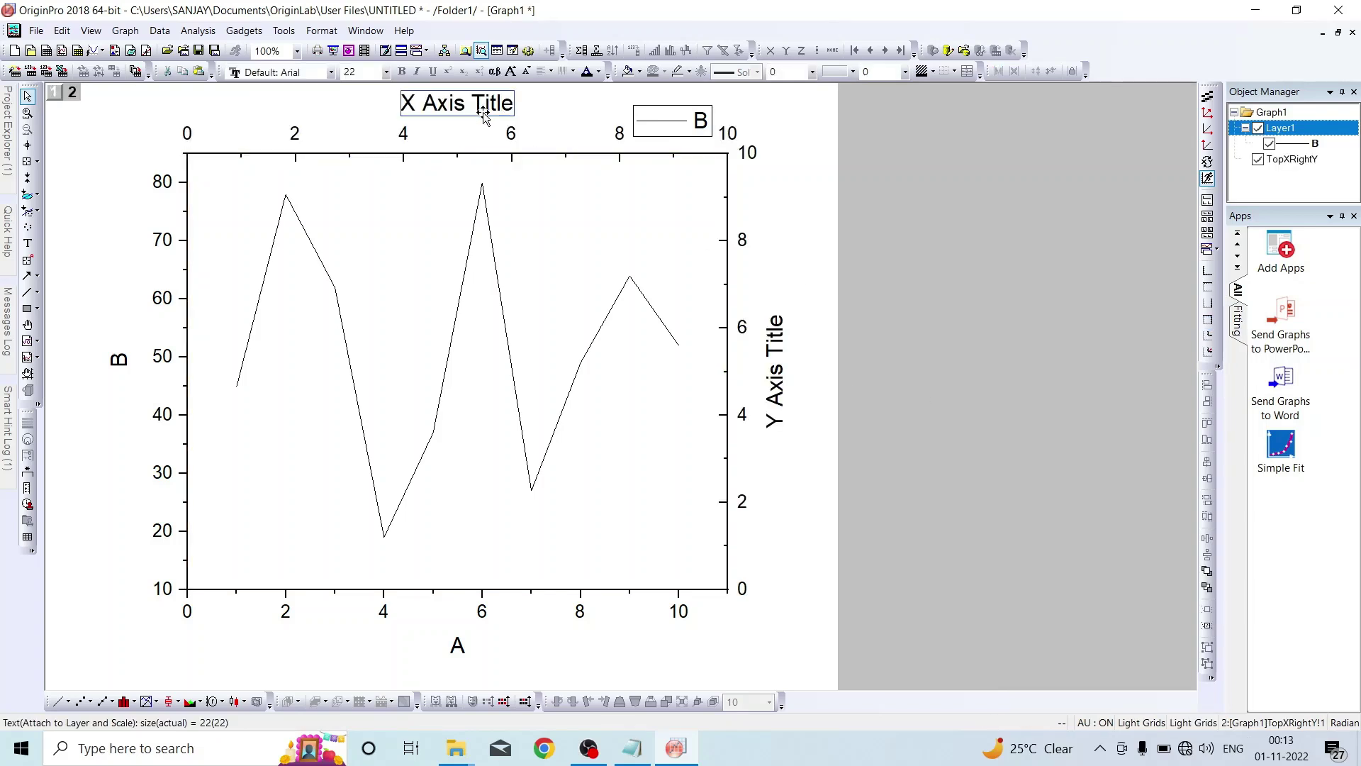
key("Delete")
left_click(780, 365)
key("Delete")
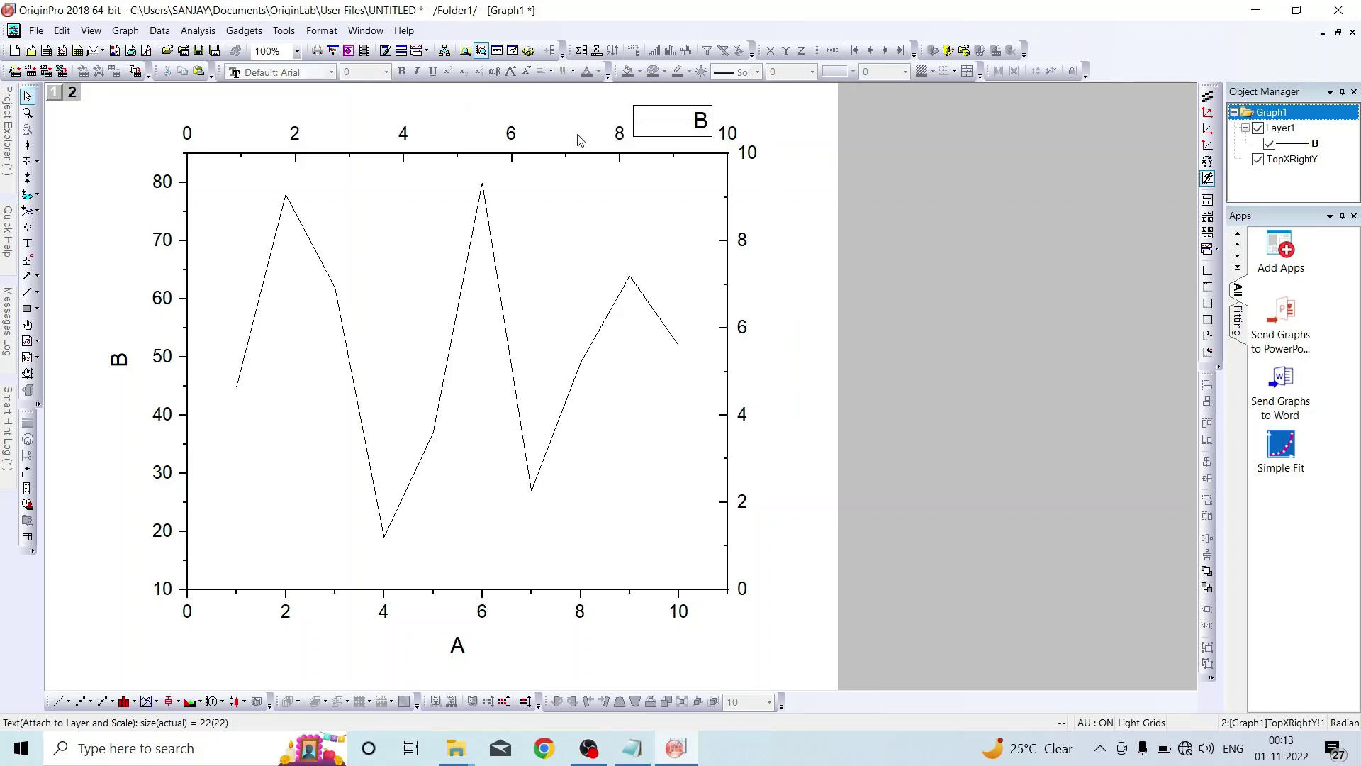
Delete the tick labels of the graph's top X axis and right Y axis.
left_click(515, 137)
key("Delete")
left_click(745, 241)
key("Delete")
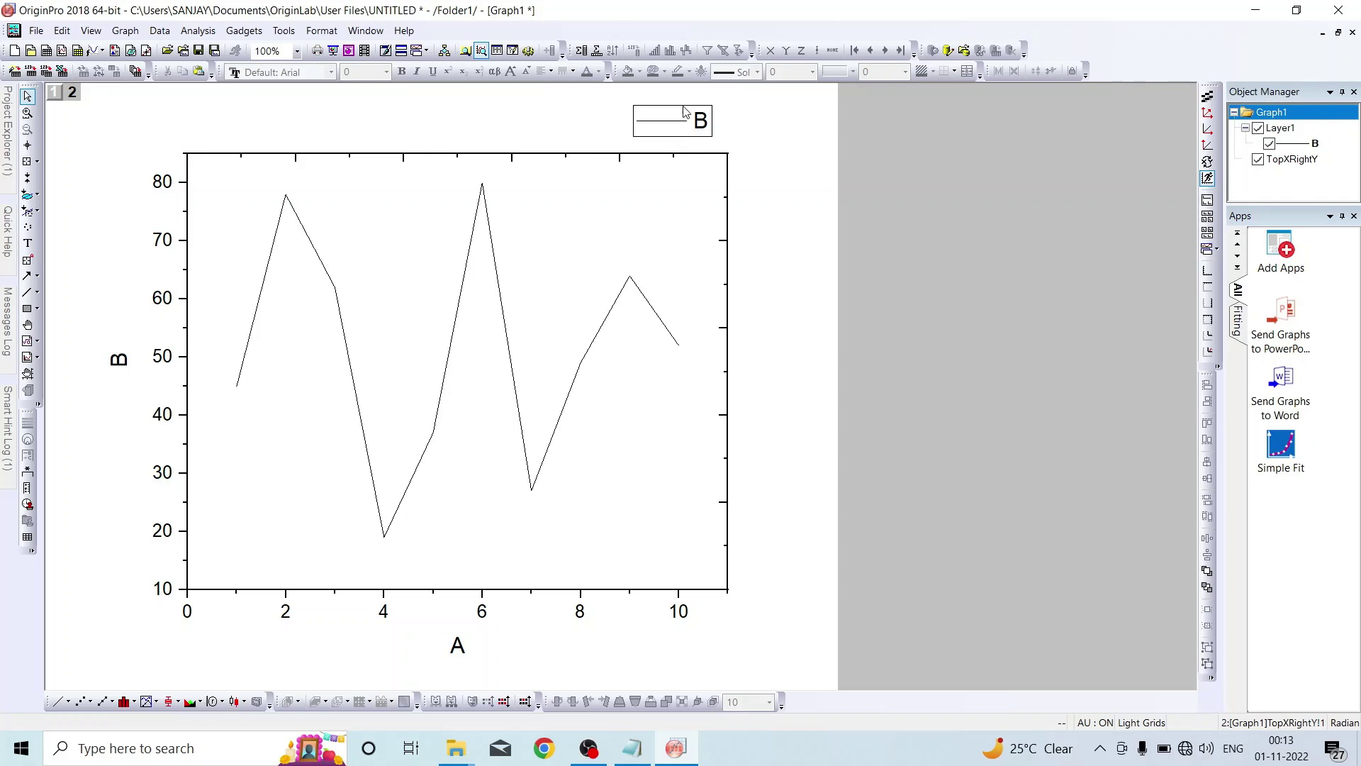
Move the graph legend down inside the plot frame, near its upper-right corner.
left_click(683, 107)
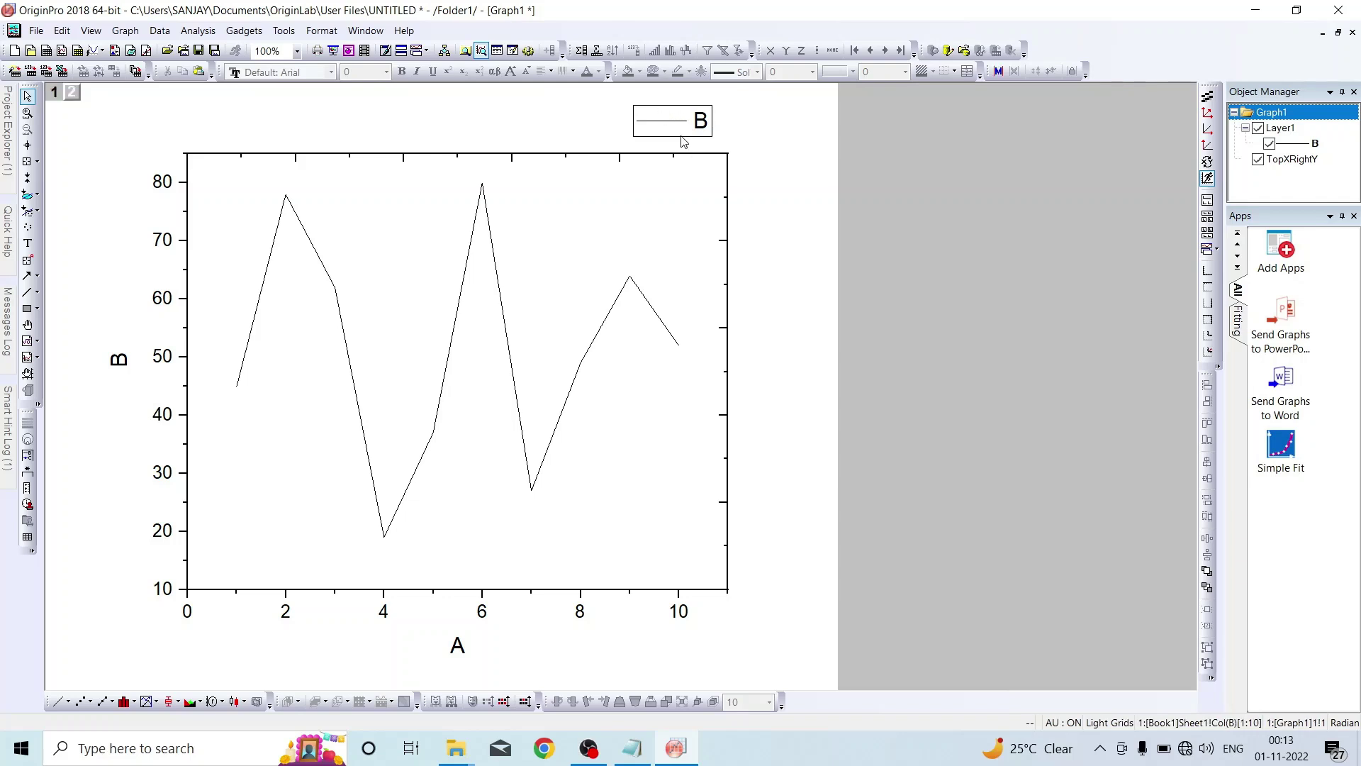
left_click(672, 124)
left_click(696, 115)
left_click_drag(695, 113, 676, 186)
left_click(865, 316)
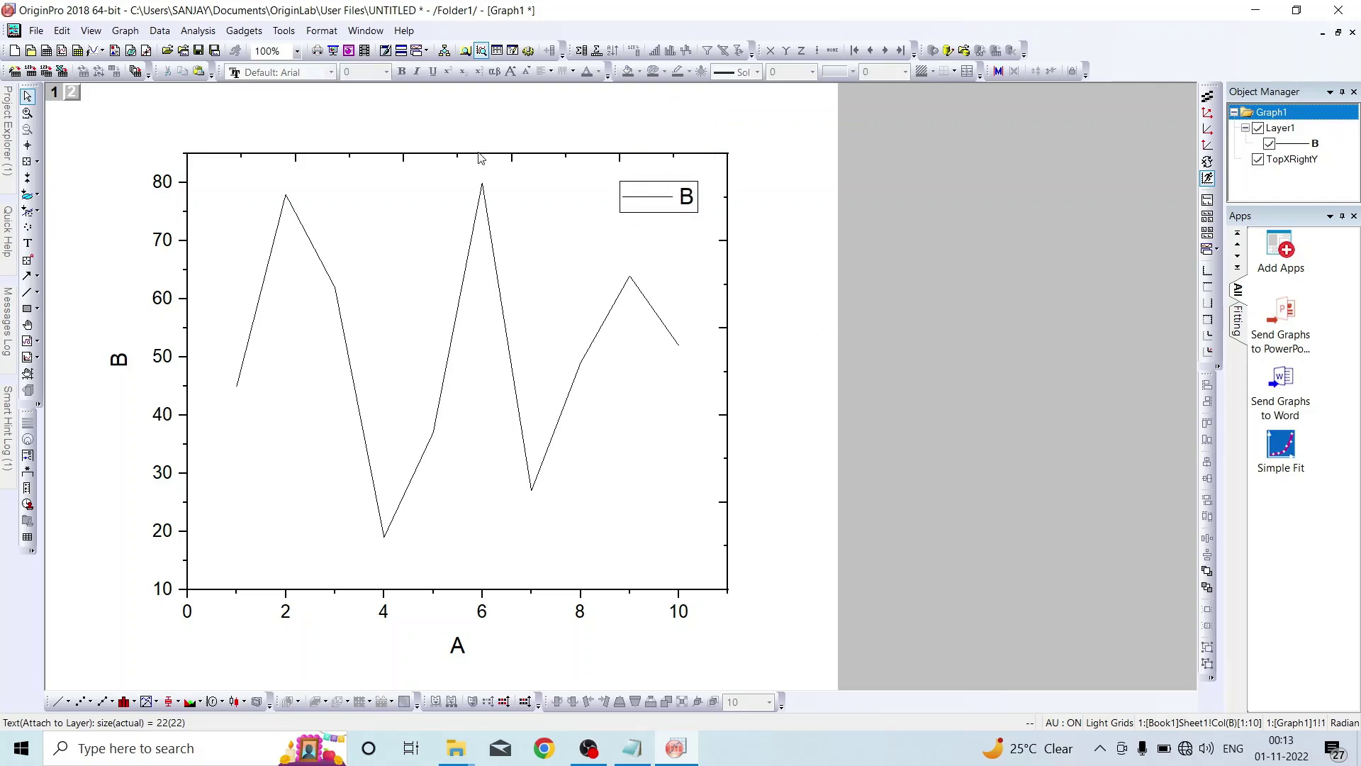
Set the minor tick count of the top X axis in Layer 2 to 0 and apply it.
left_click(511, 156)
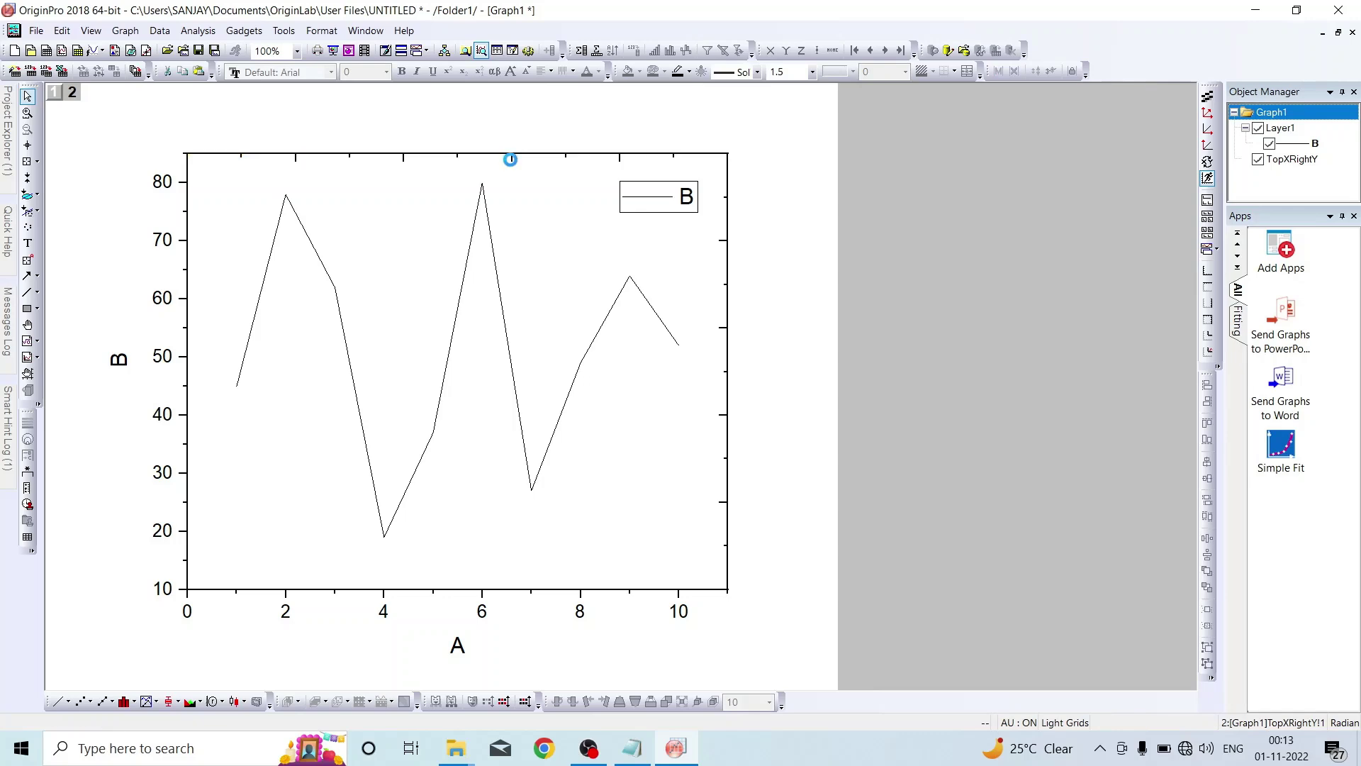
double_click(516, 171)
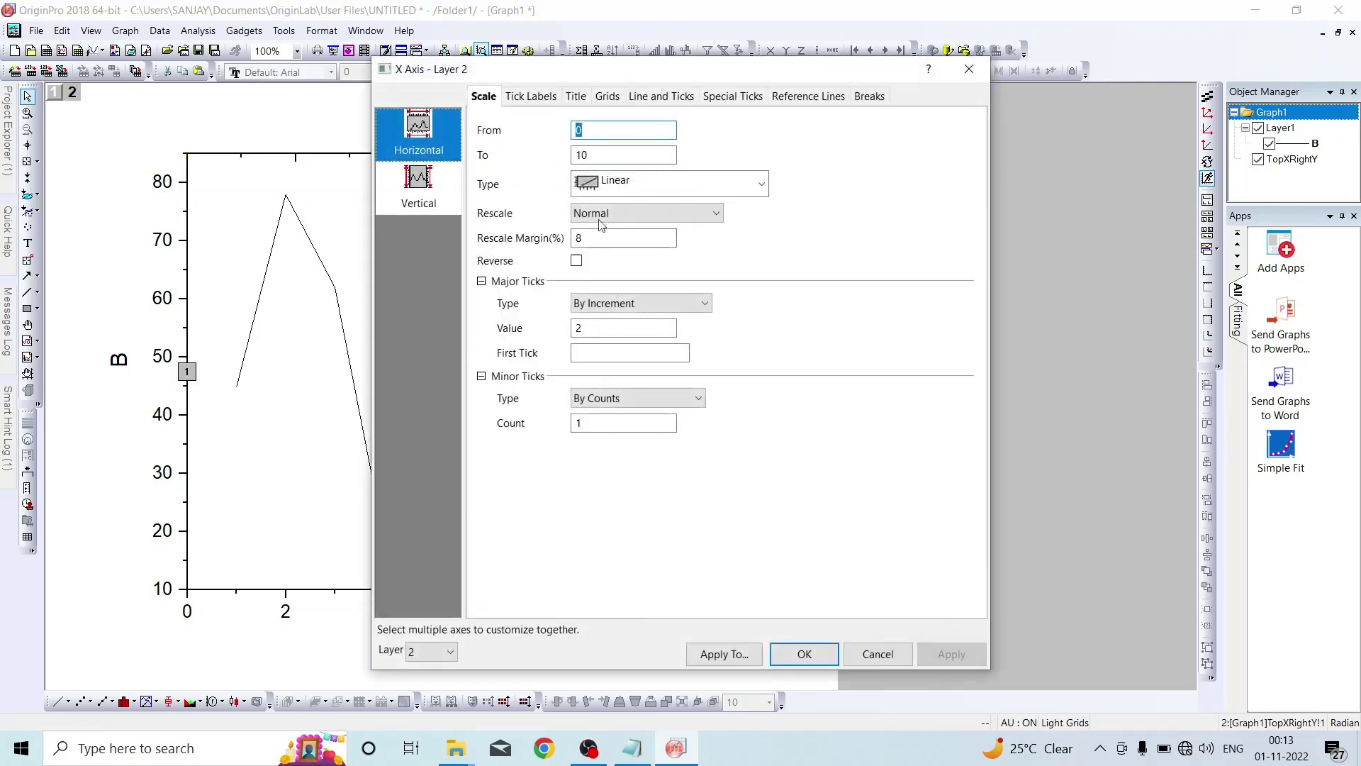
left_click(677, 399)
left_click(633, 417)
left_click_drag(615, 420, 561, 421)
left_click(963, 661)
left_click(805, 655)
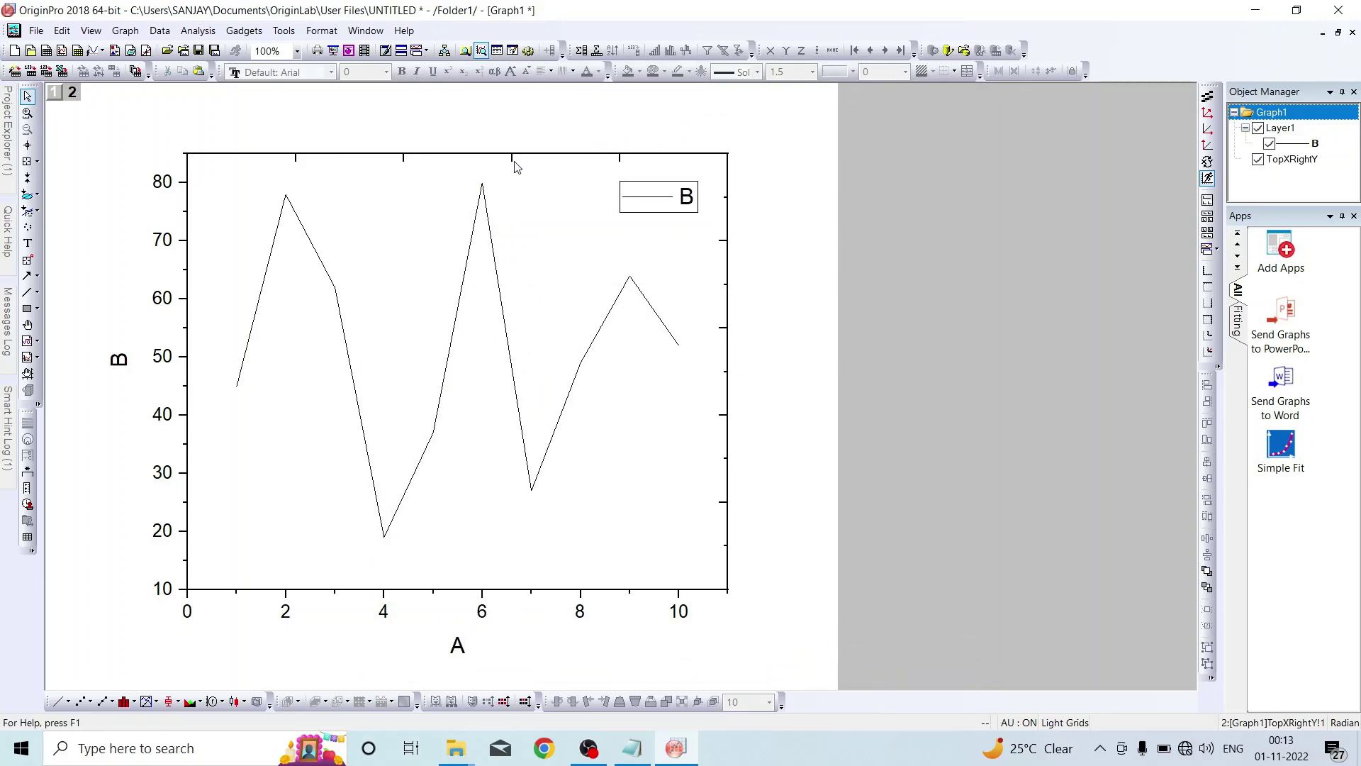
Set the top X axis major ticks to By Counts with a count of 0 and apply the change.
double_click(632, 154)
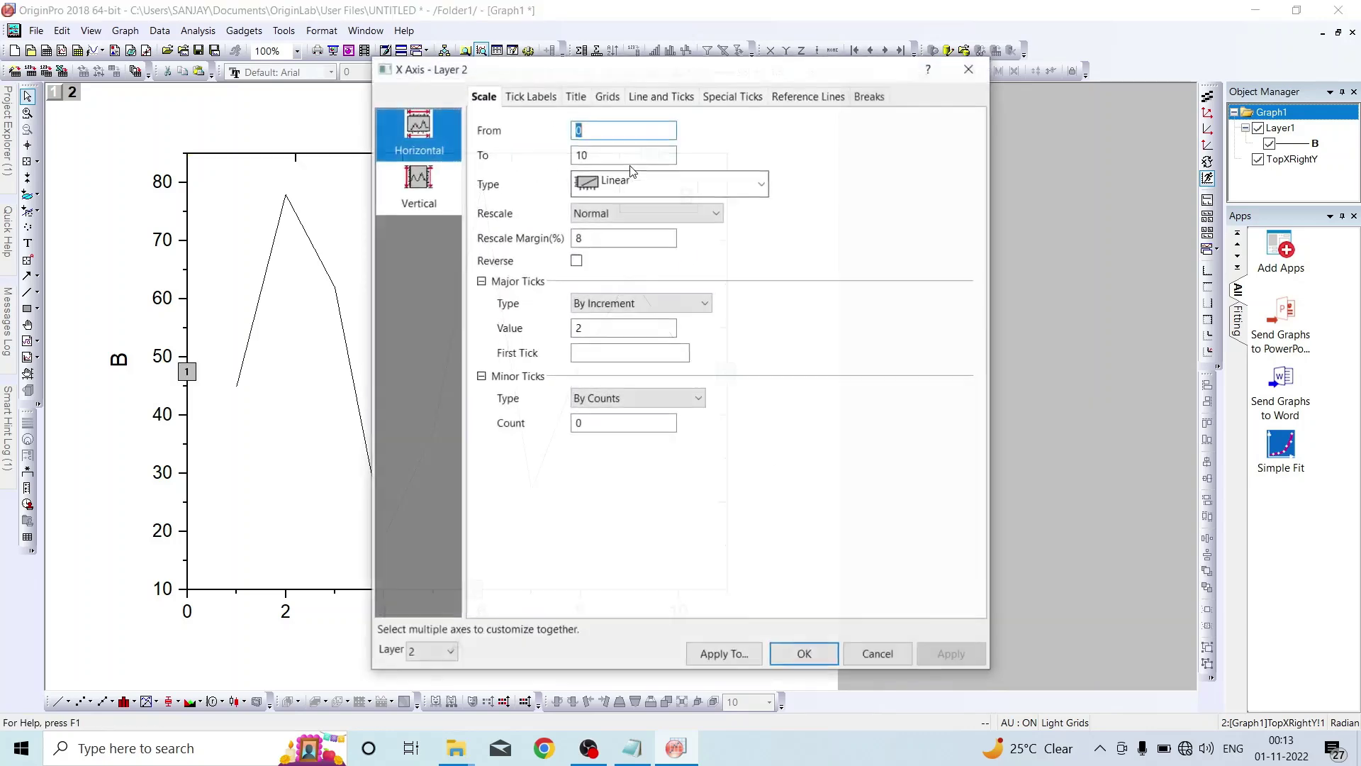
left_click(702, 304)
left_click(645, 339)
double_click(580, 329)
type("0")
left_click(952, 654)
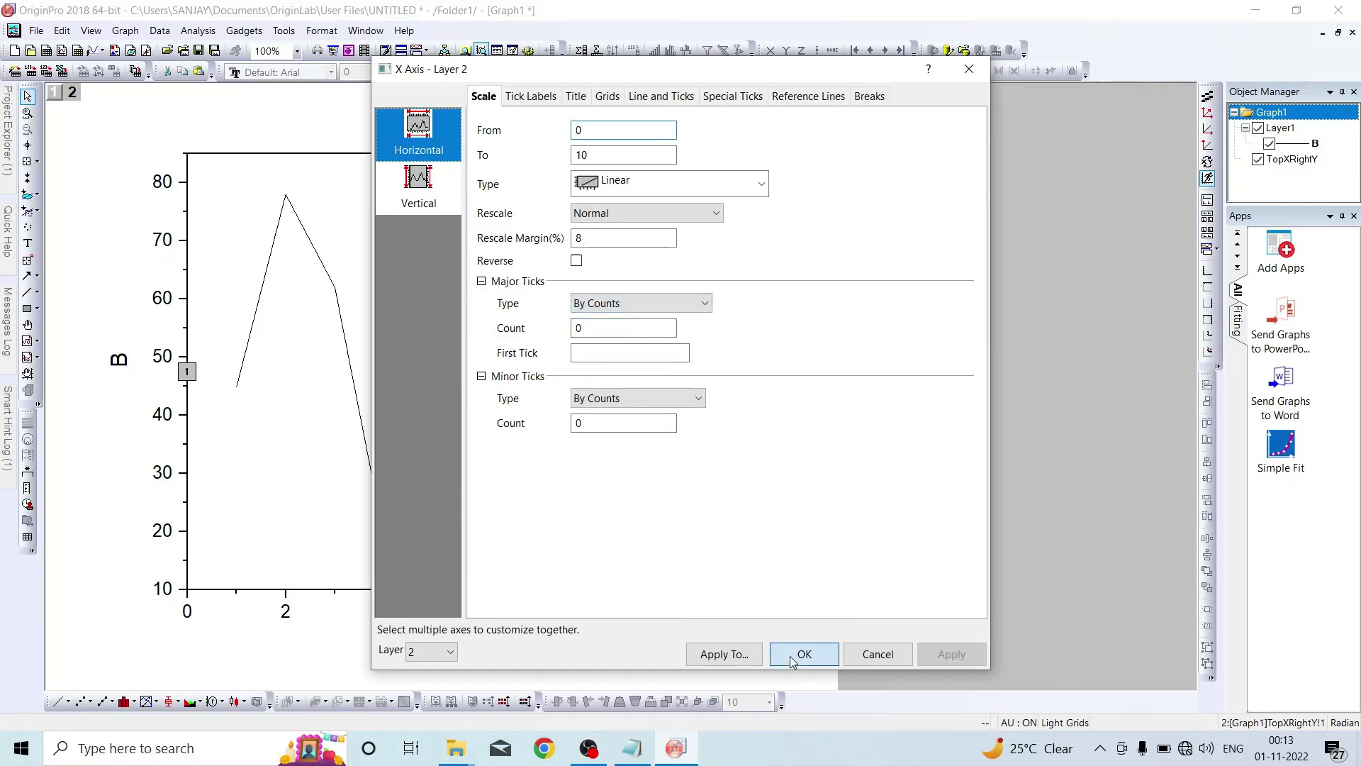
left_click(804, 653)
Set the right Y axis in Layer 2 to major ticks By Counts with a count of 0 and a minor tick count of 0.
double_click(723, 251)
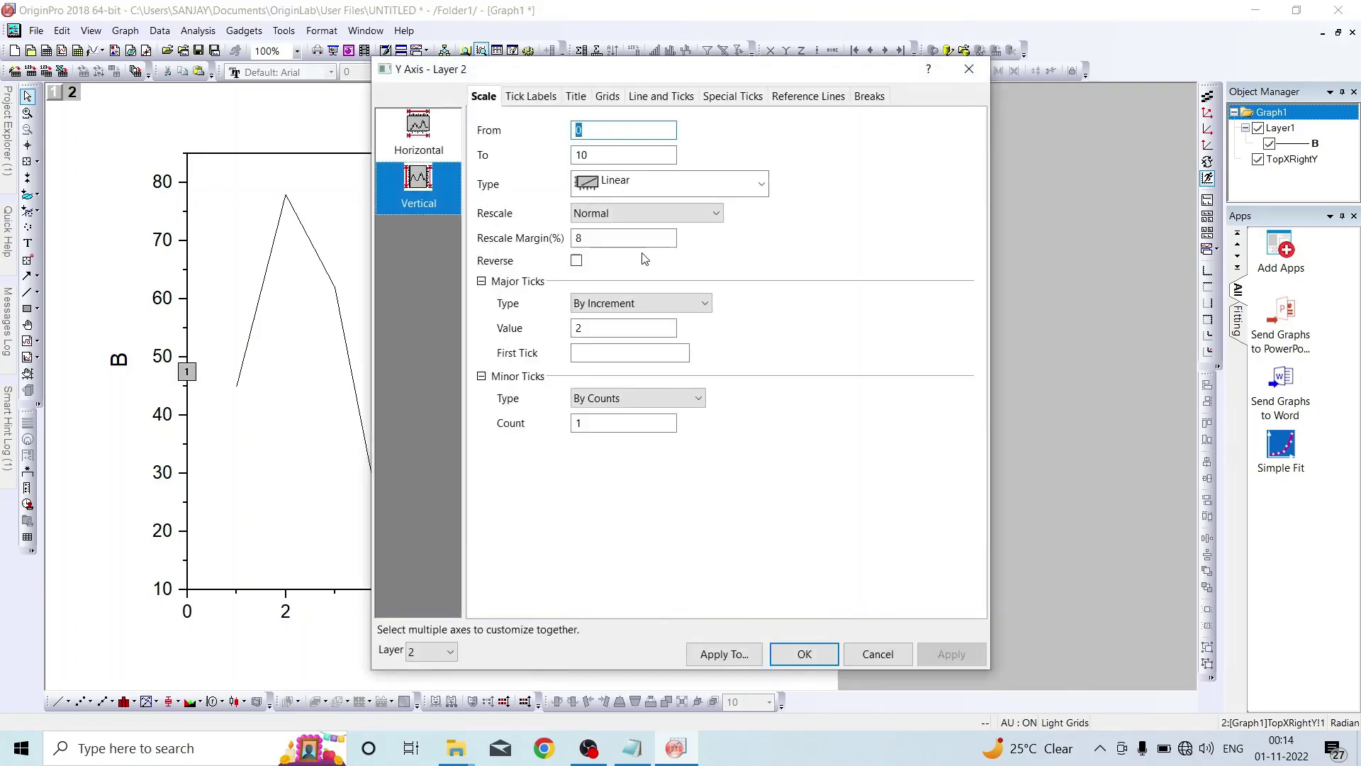
left_click(709, 305)
left_click(645, 334)
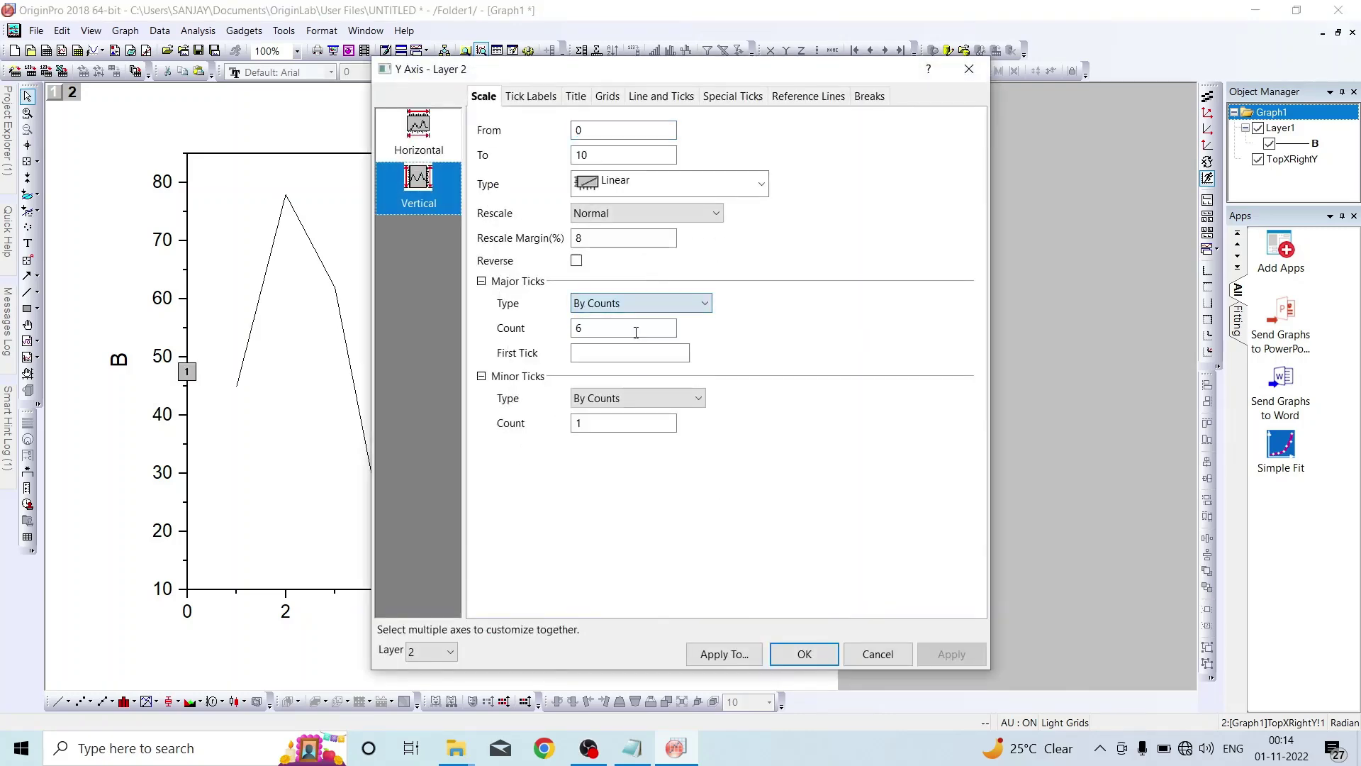
type("0")
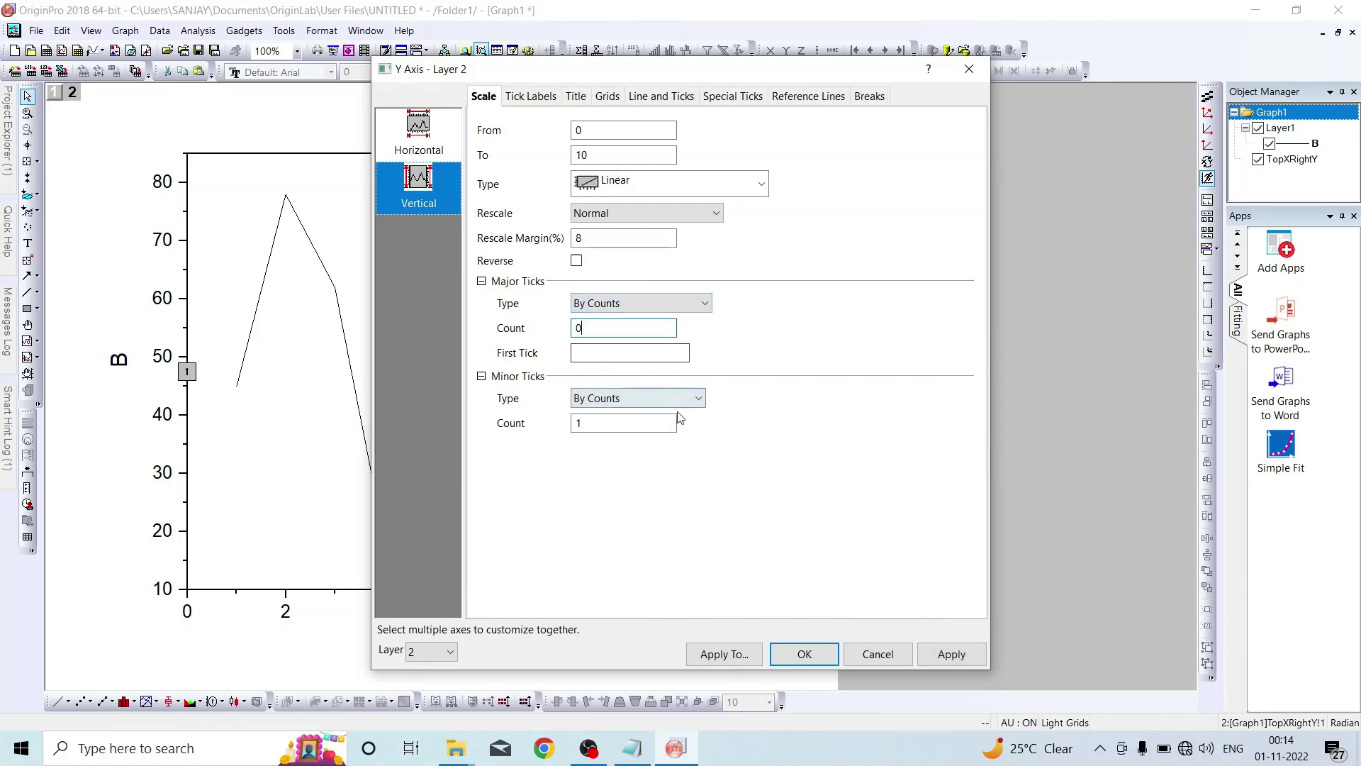
left_click_drag(668, 423, 549, 424)
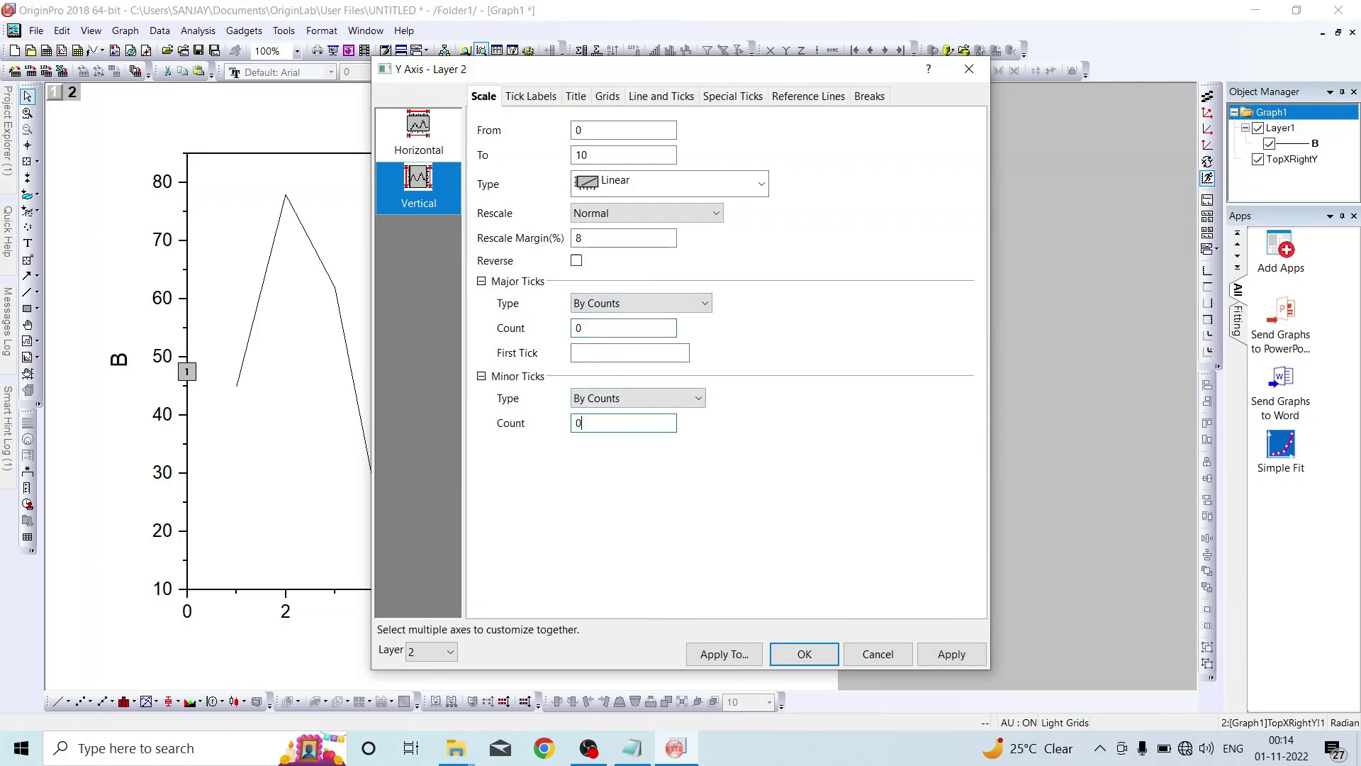
left_click(953, 654)
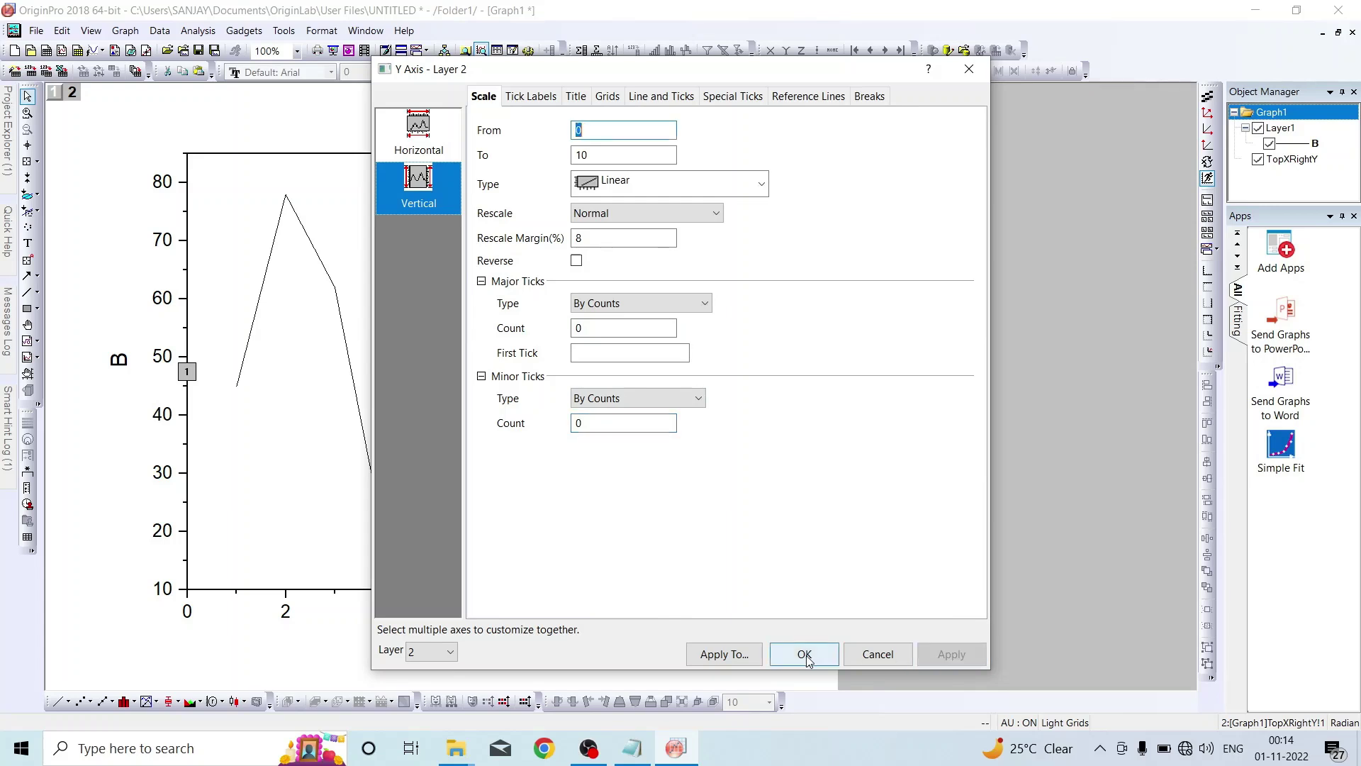
left_click(805, 654)
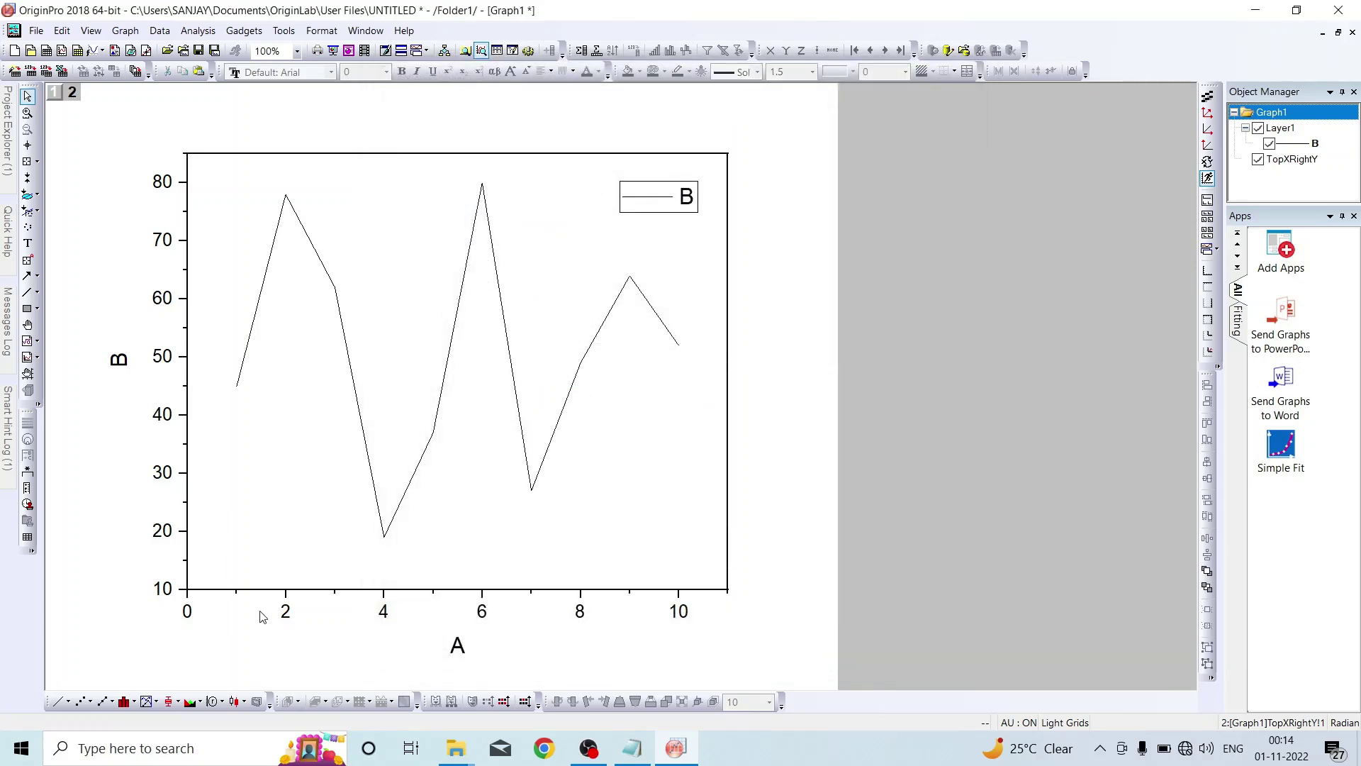
Set the minor tick count of the left Y axis in Layer 1 to 0 and apply it.
double_click(186, 505)
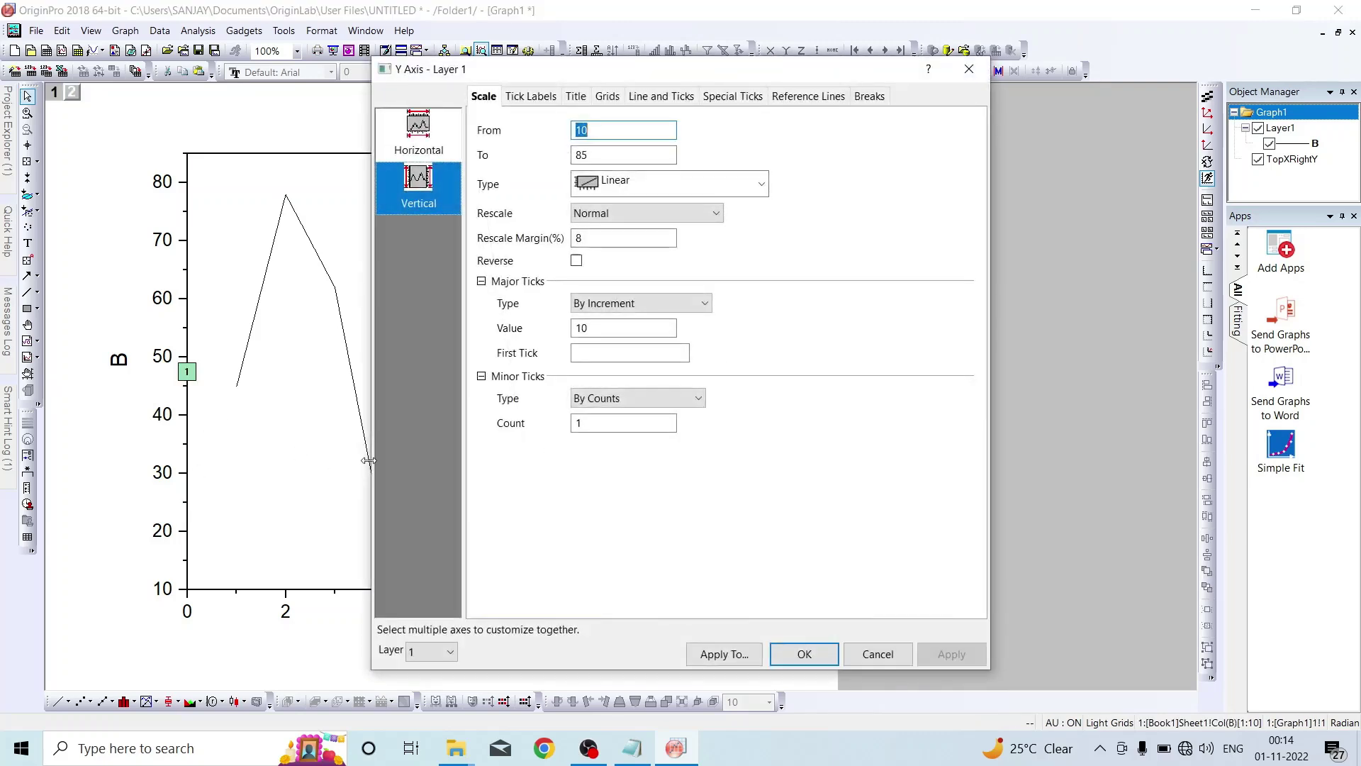
left_click(691, 398)
left_click(631, 418)
double_click(579, 423)
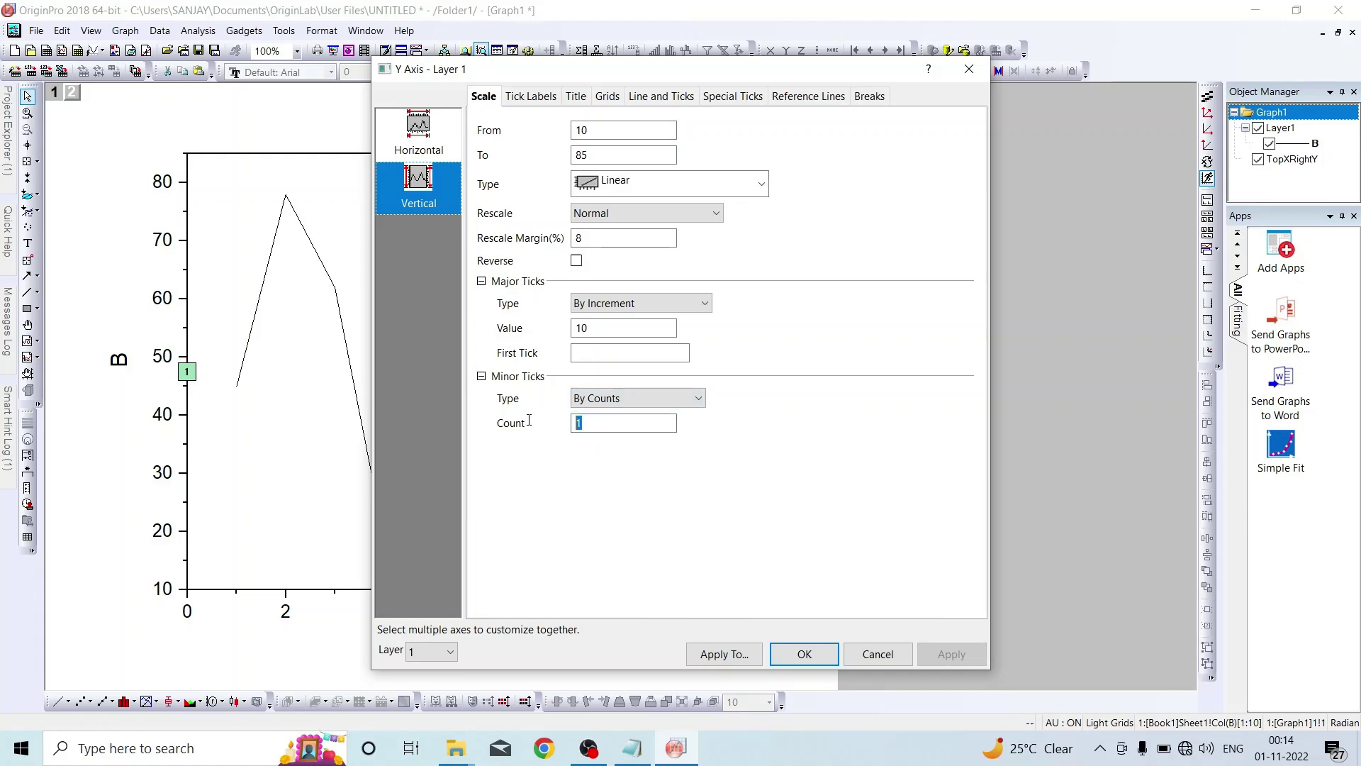
type("0")
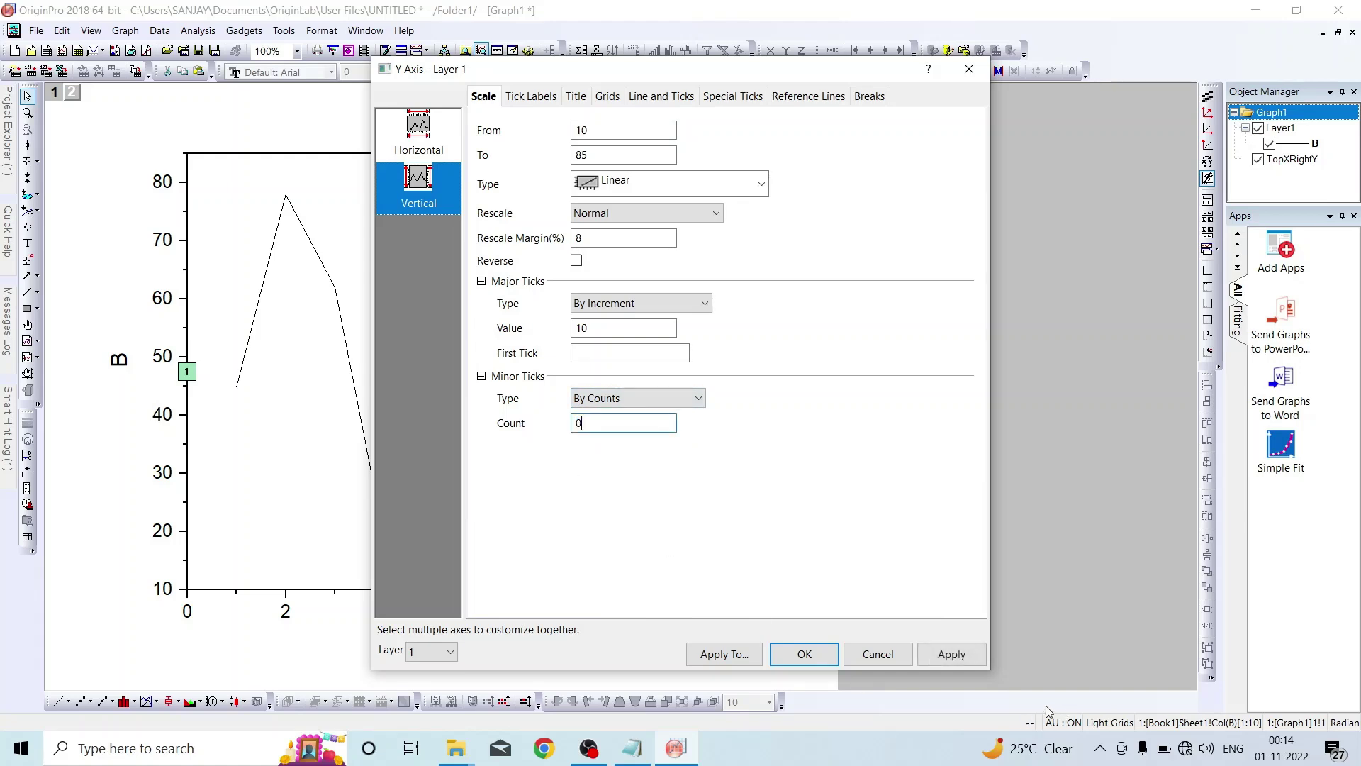
left_click(957, 661)
left_click(801, 653)
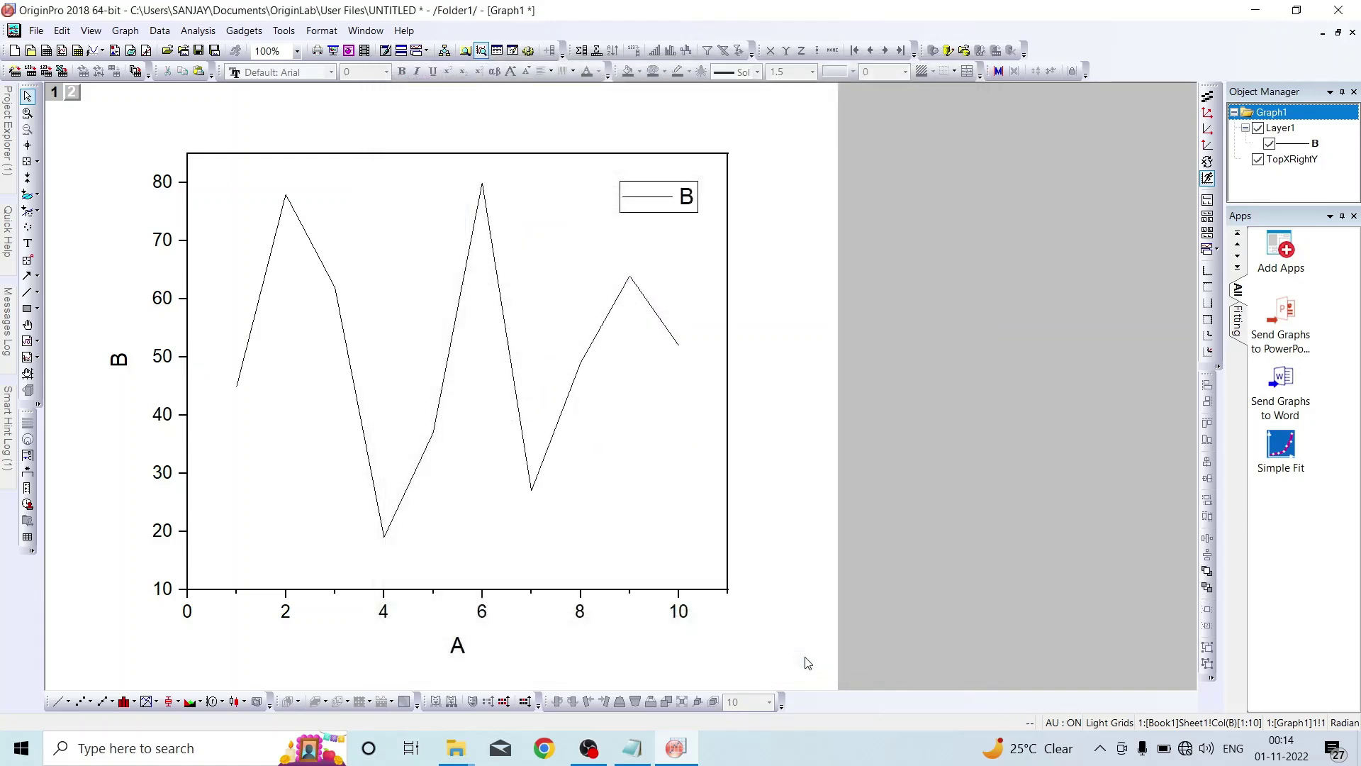
Set the minor tick count of the bottom X axis in Layer 1 to 0 and apply it.
double_click(632, 598)
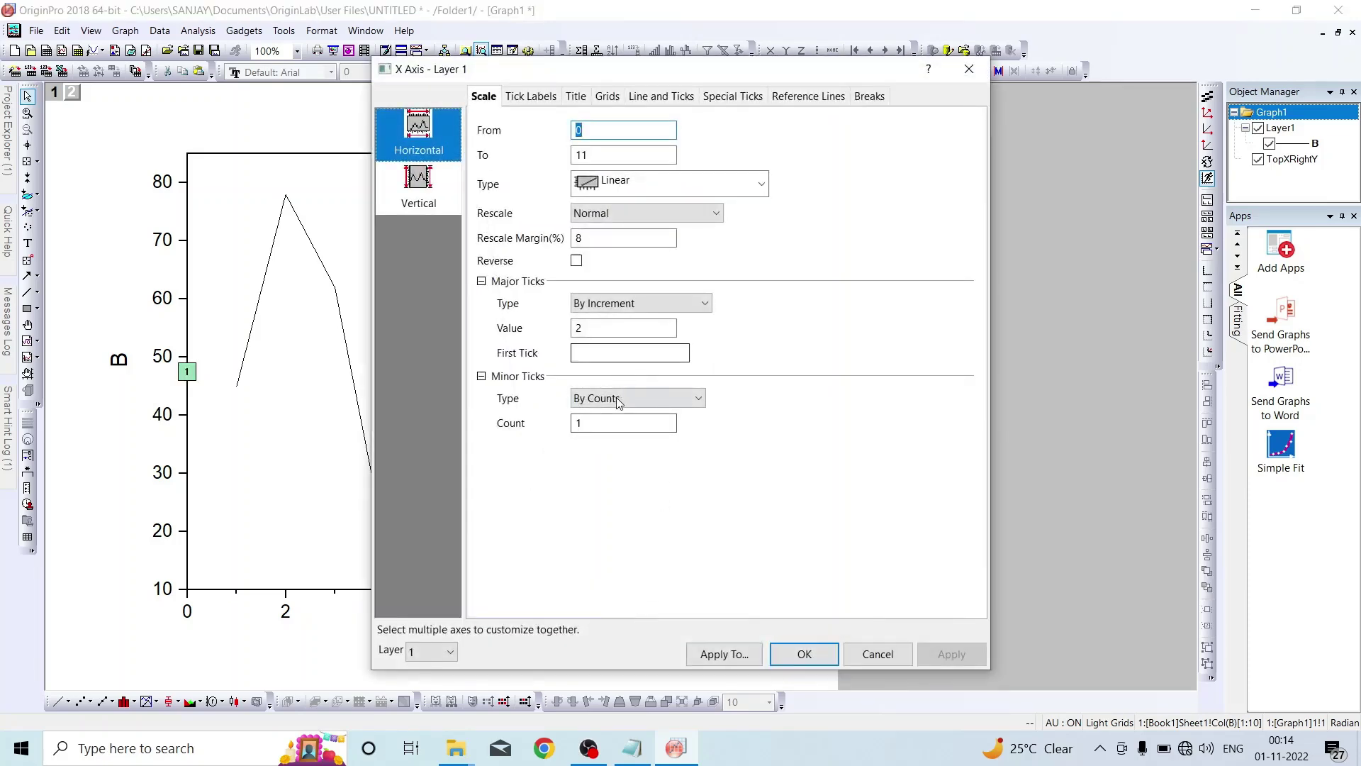
double_click(614, 424)
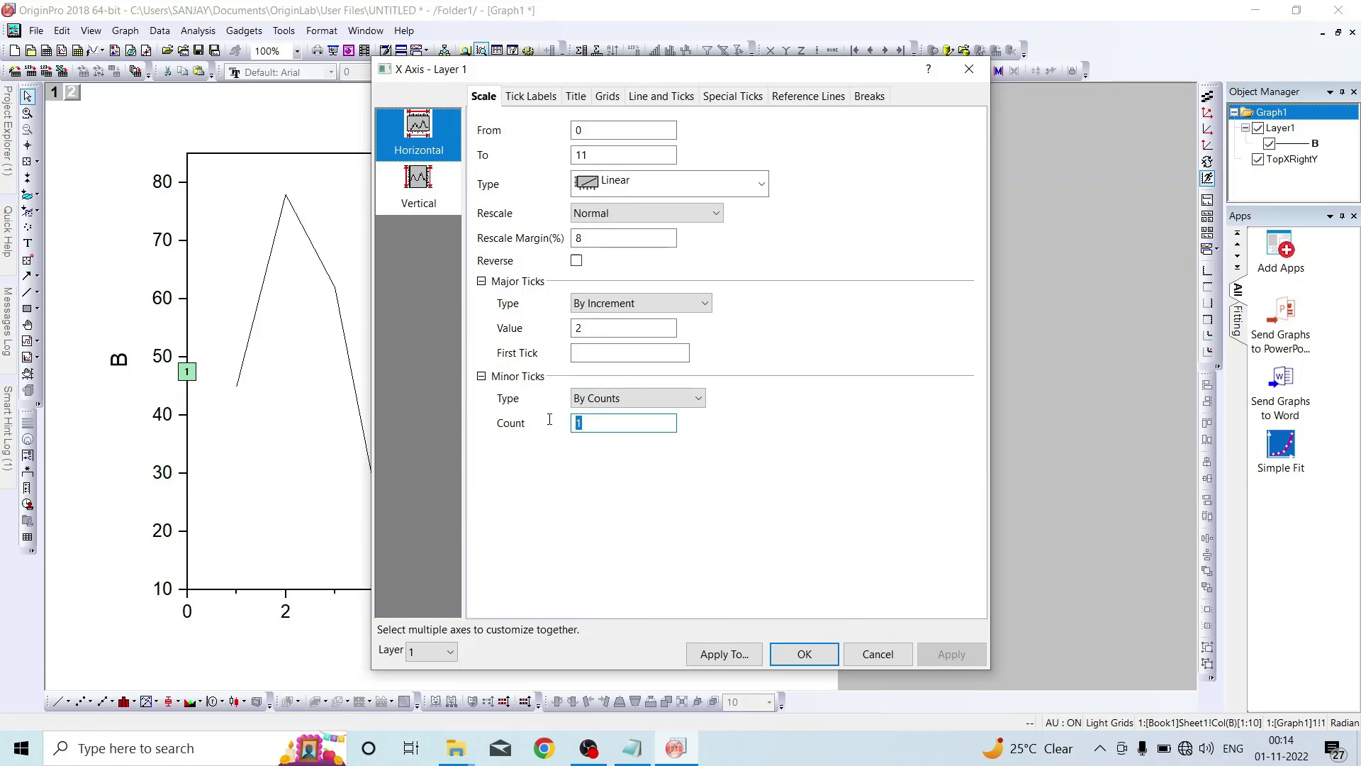
type("0")
left_click(968, 662)
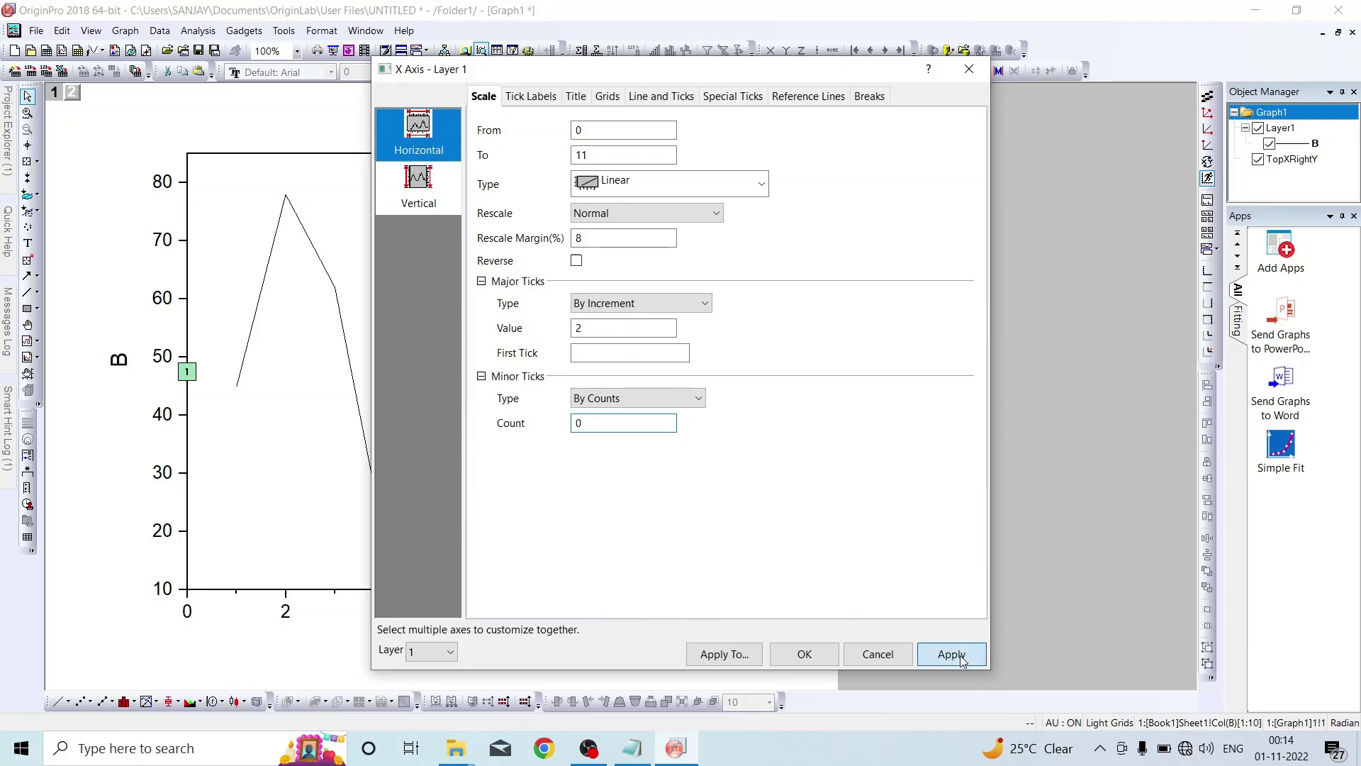
left_click(823, 653)
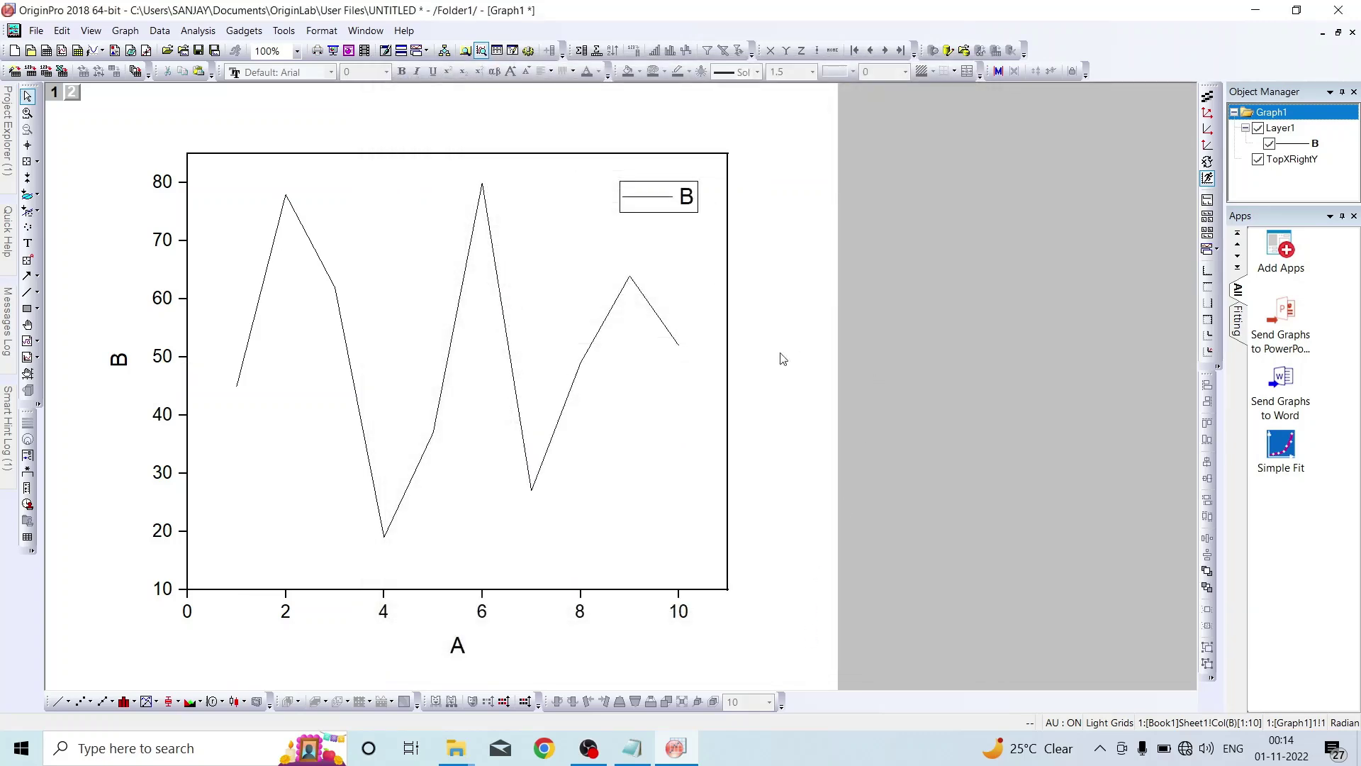
Set the width of the plotted data line to 2 and deselect the graph elements.
double_click(418, 469)
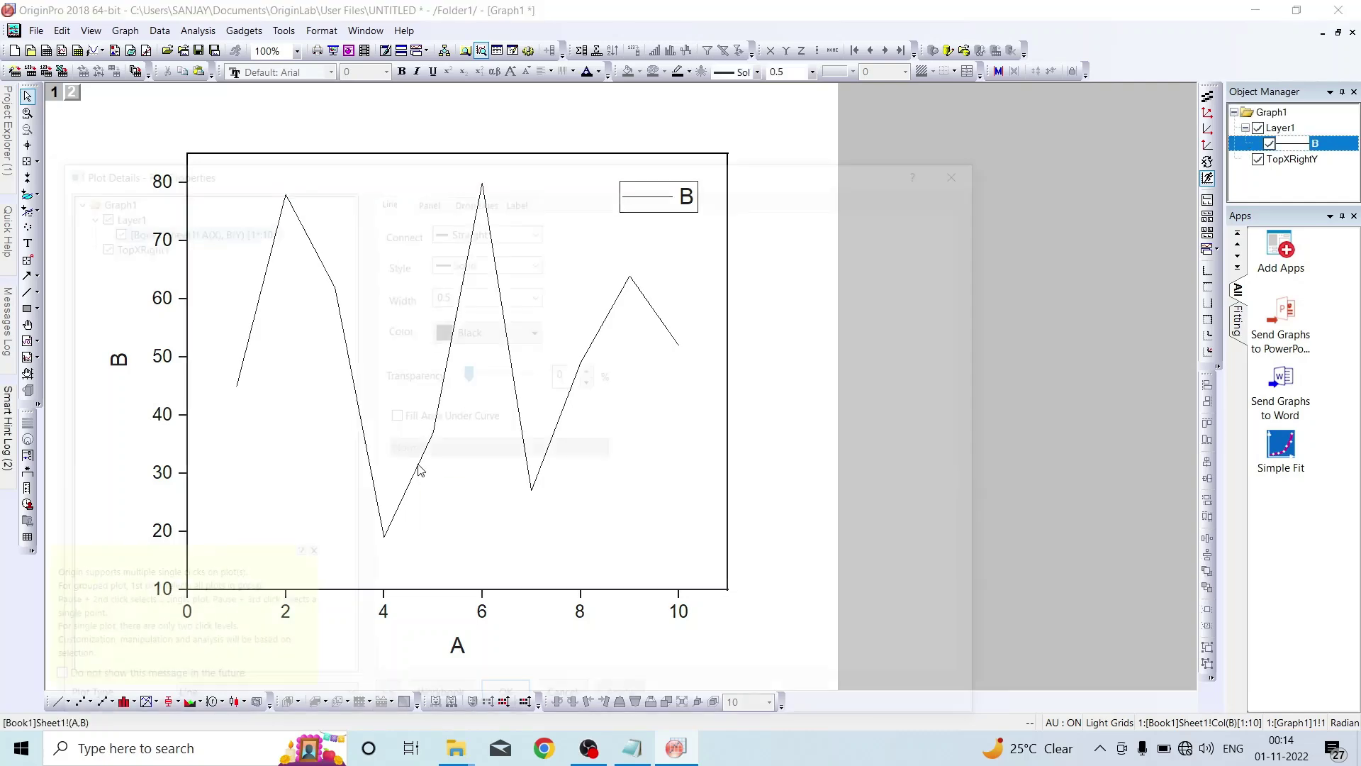
left_click(539, 290)
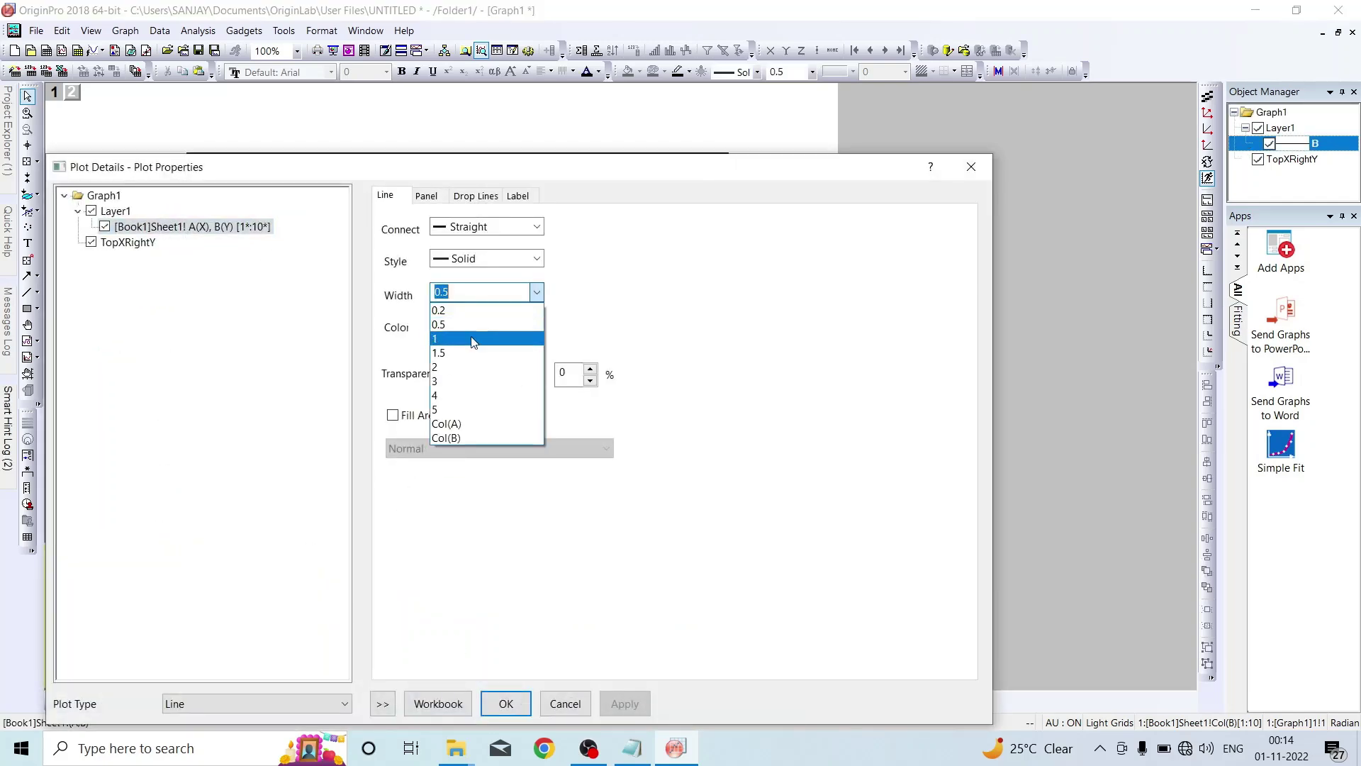
left_click(447, 367)
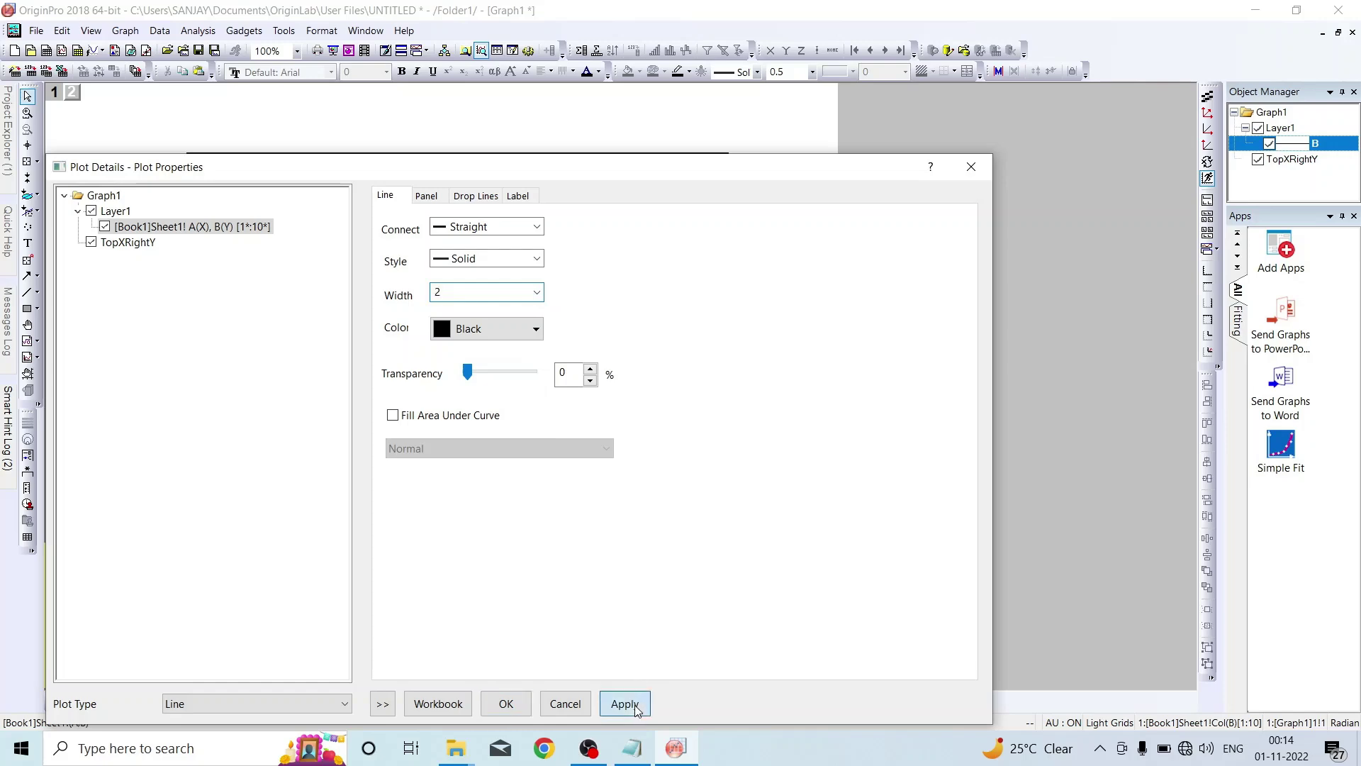
left_click(626, 706)
left_click(507, 703)
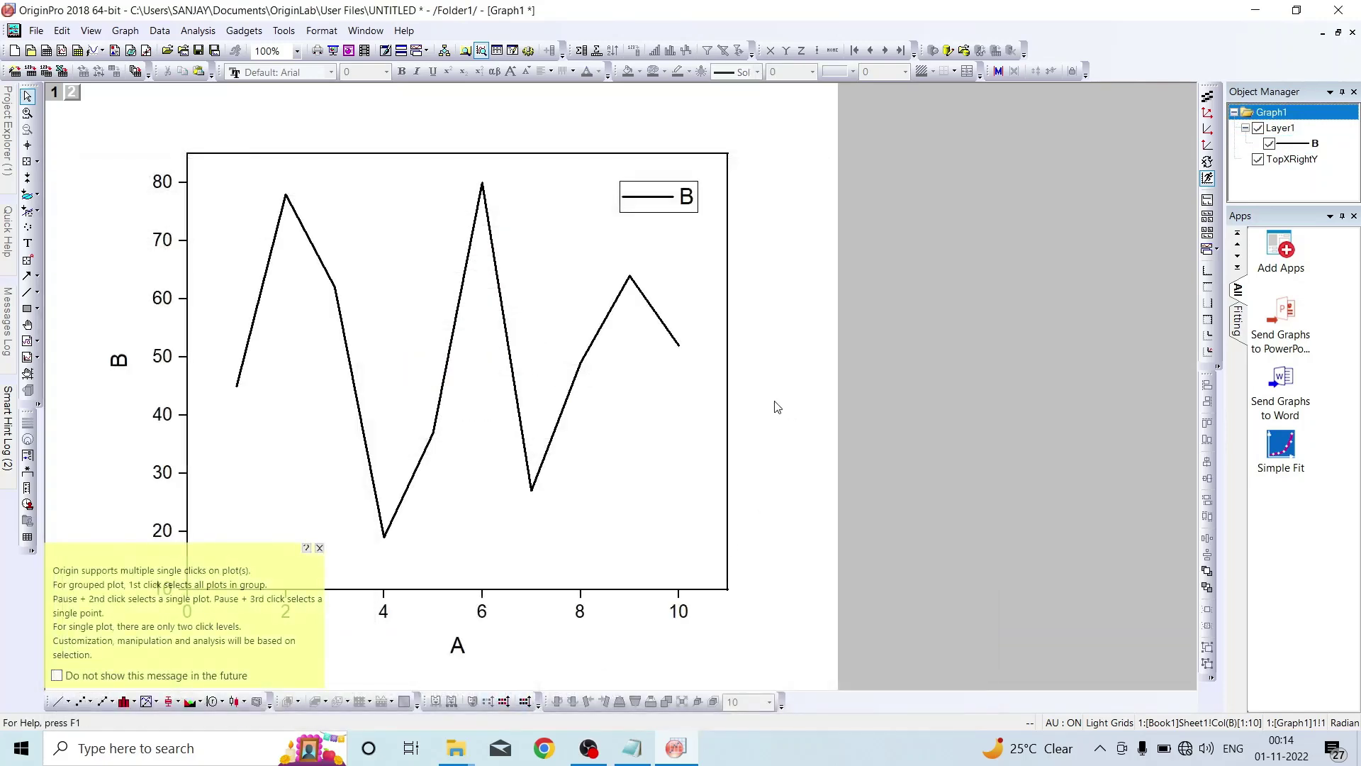
left_click(733, 394)
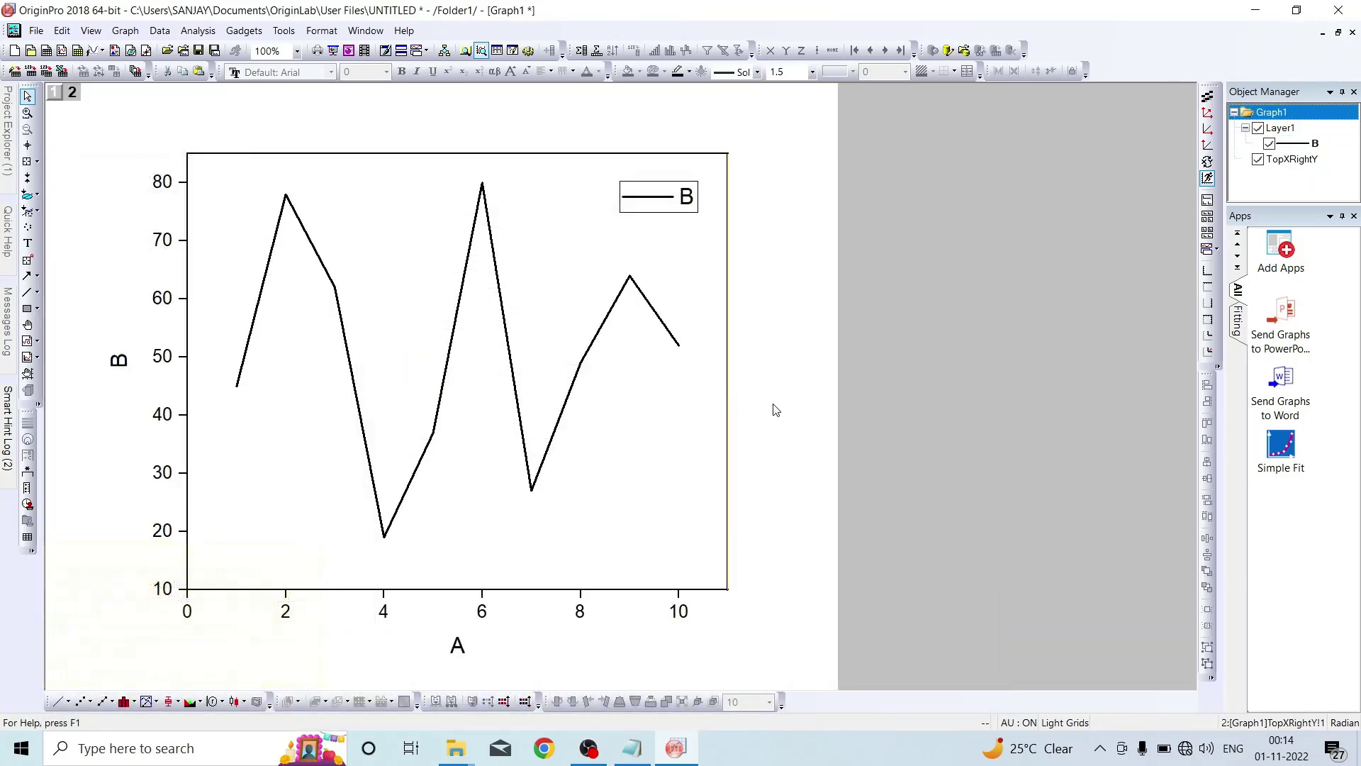
left_click(827, 448)
Replace the bottom X axis title with "X-Axis".
double_click(459, 646)
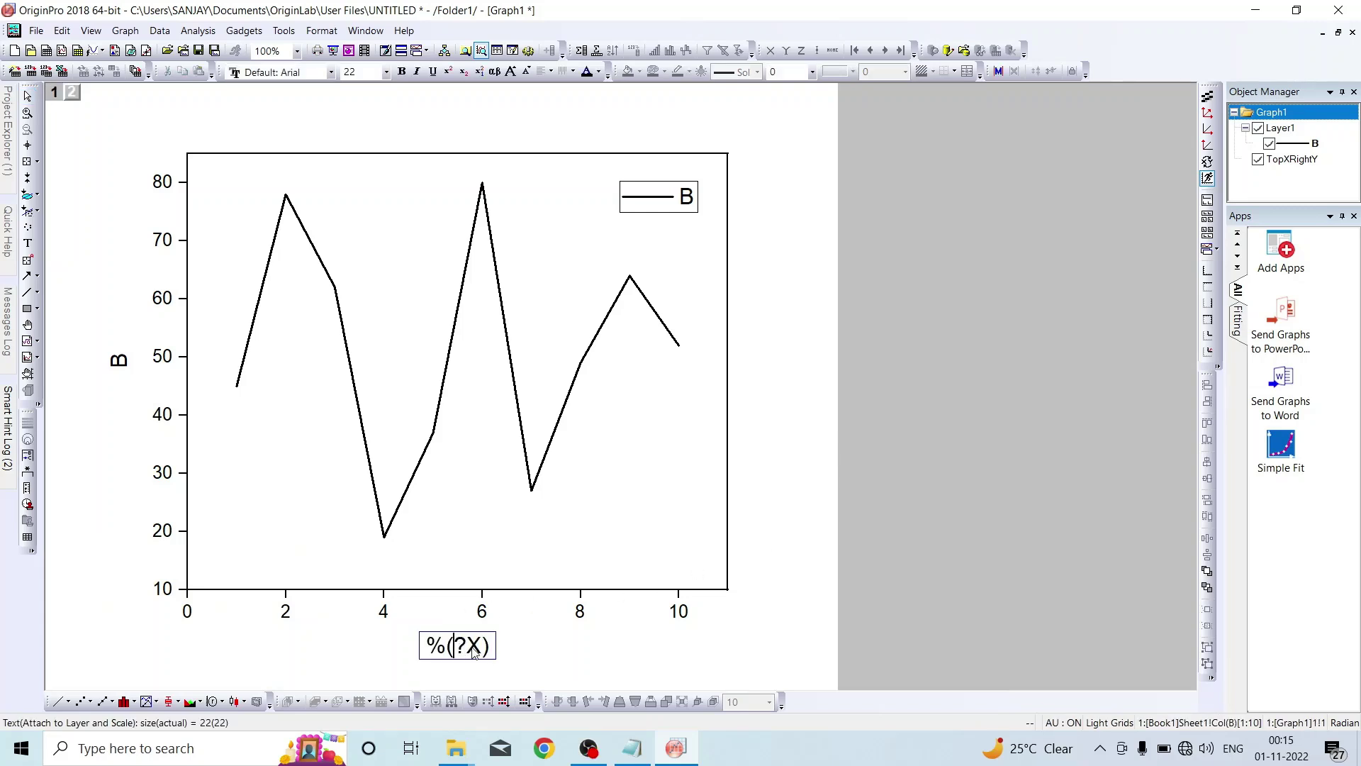
key("ctrl+a")
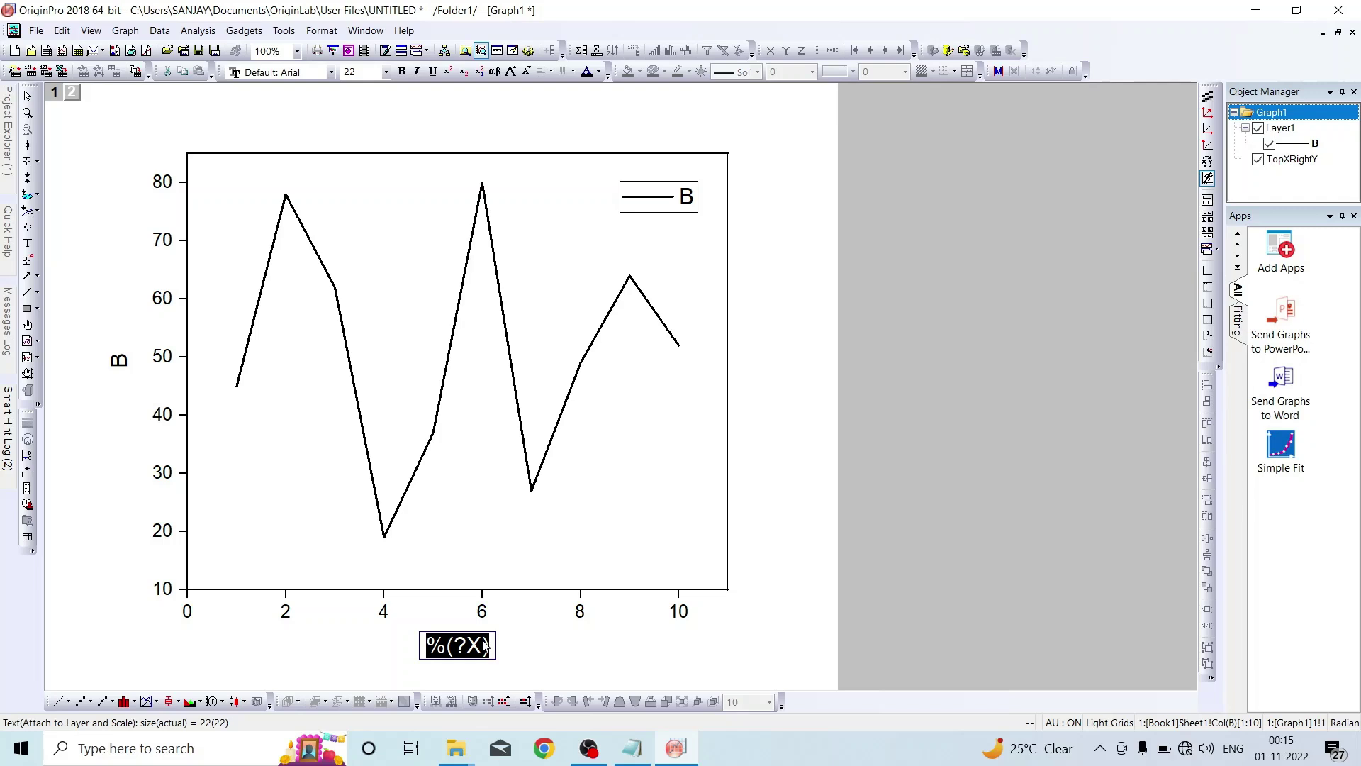
type("X-Axis")
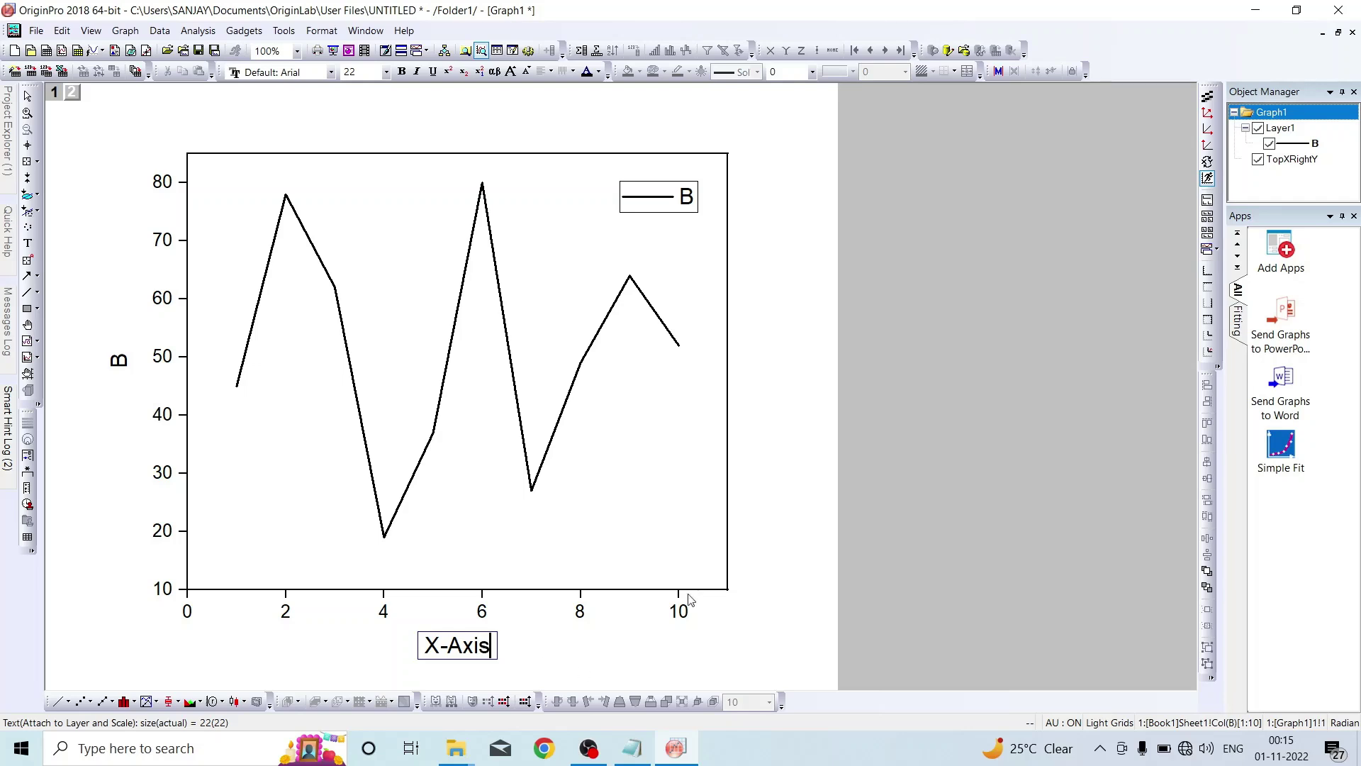
left_click(778, 523)
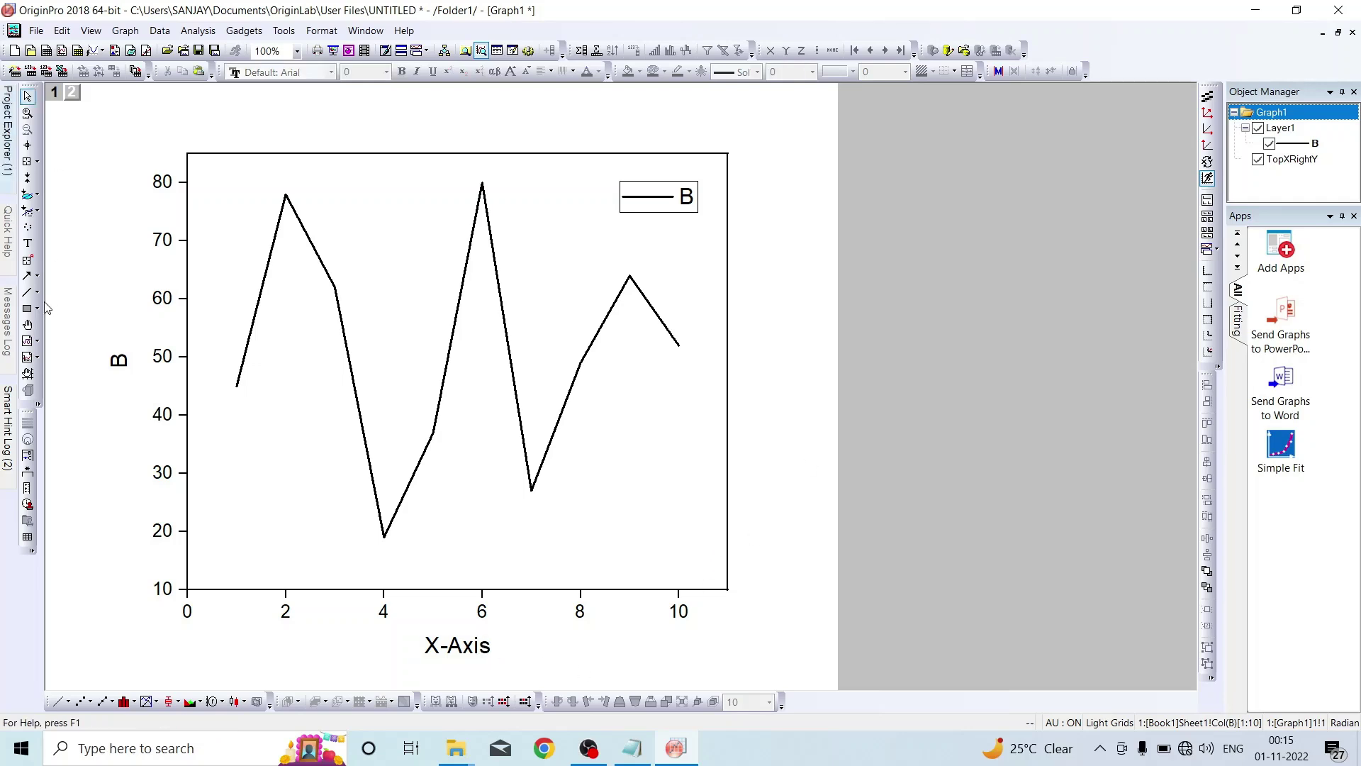
Change the left Y axis title to "Y-Axis" and undo that change.
double_click(120, 363)
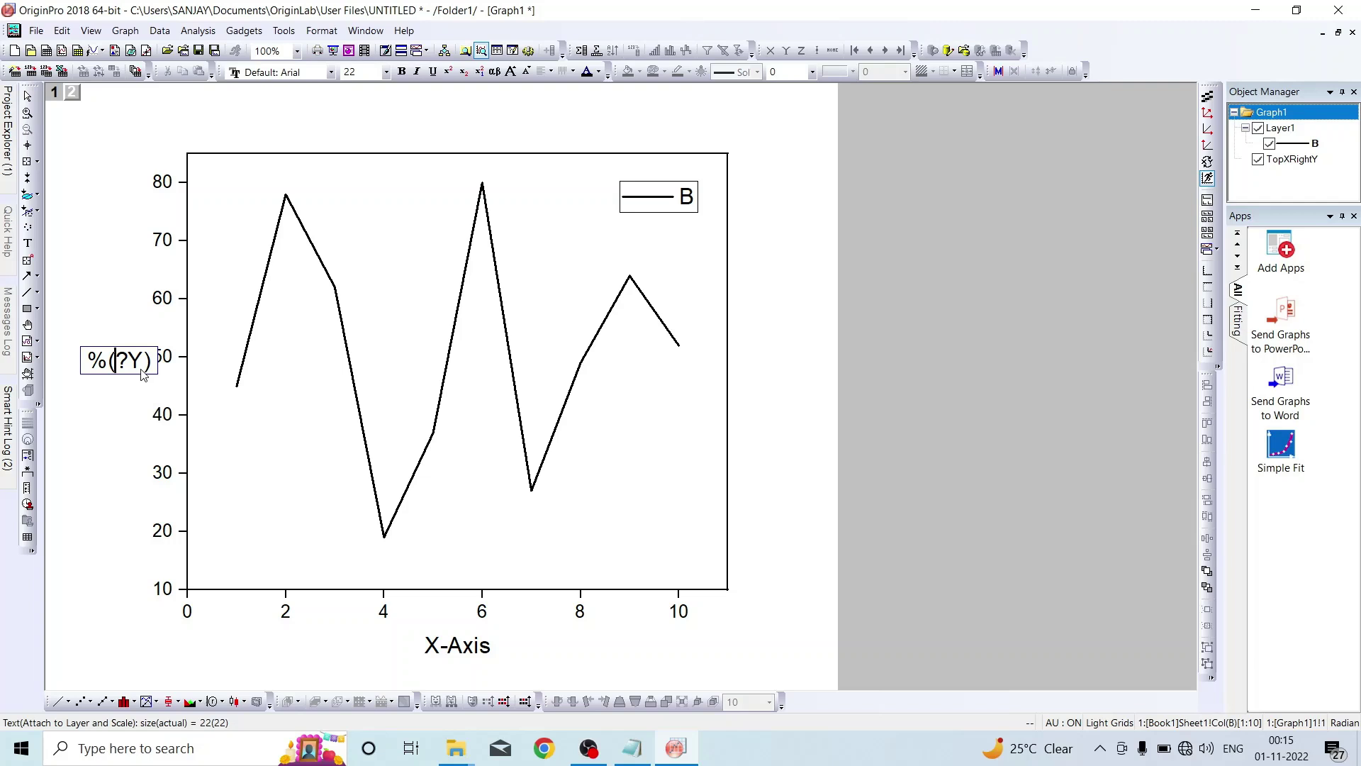
key("ctrl+a")
type("Y-Axis")
left_click(800, 403)
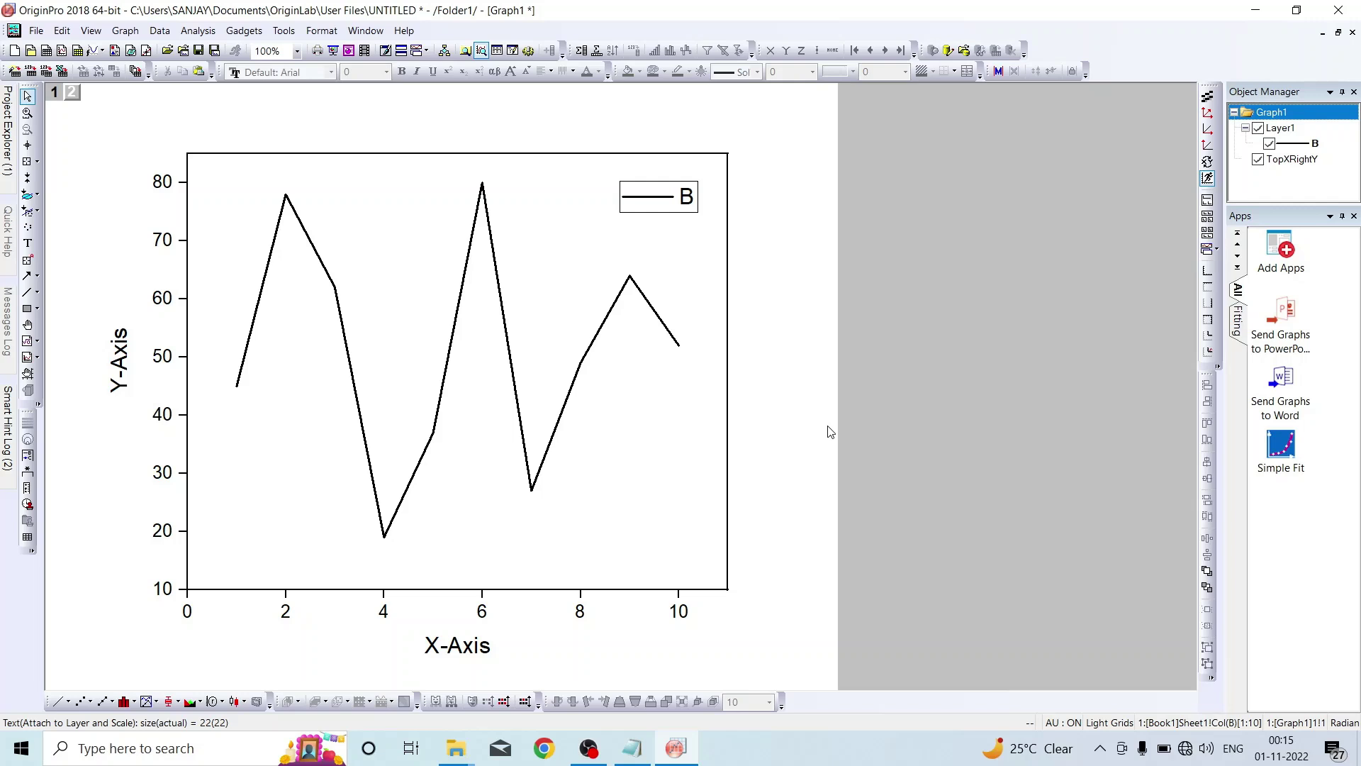
key("ctrl+z")
Replace the entire legend content with the text "XRD Data".
left_click(687, 196)
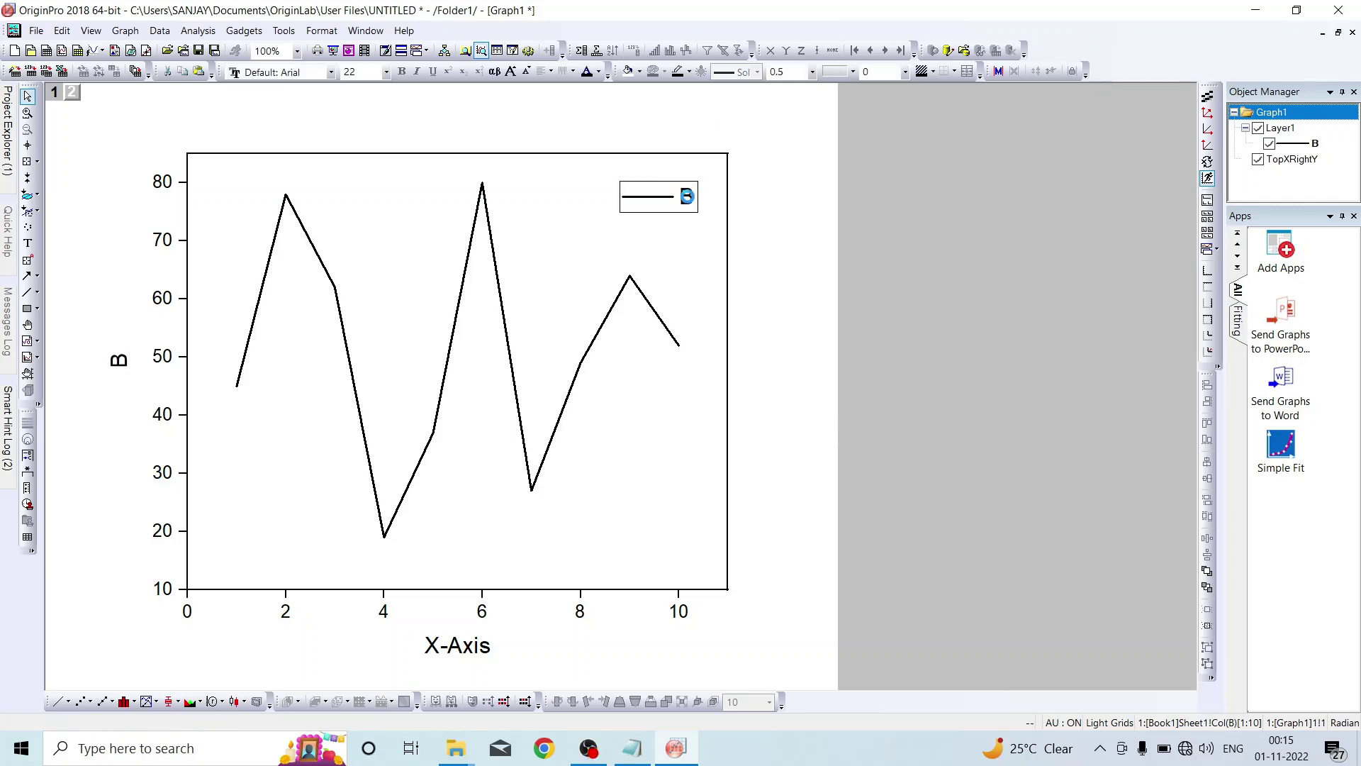
double_click(687, 197)
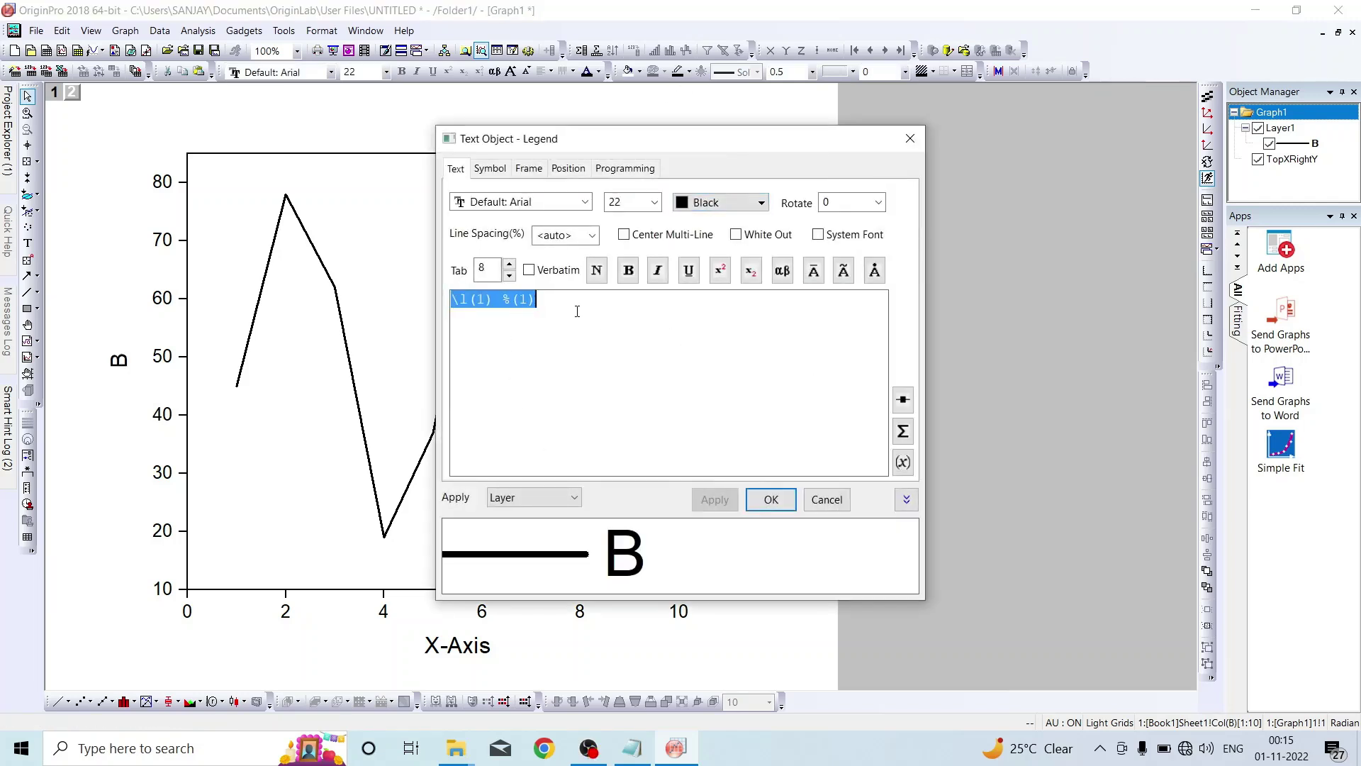
type("XRD")
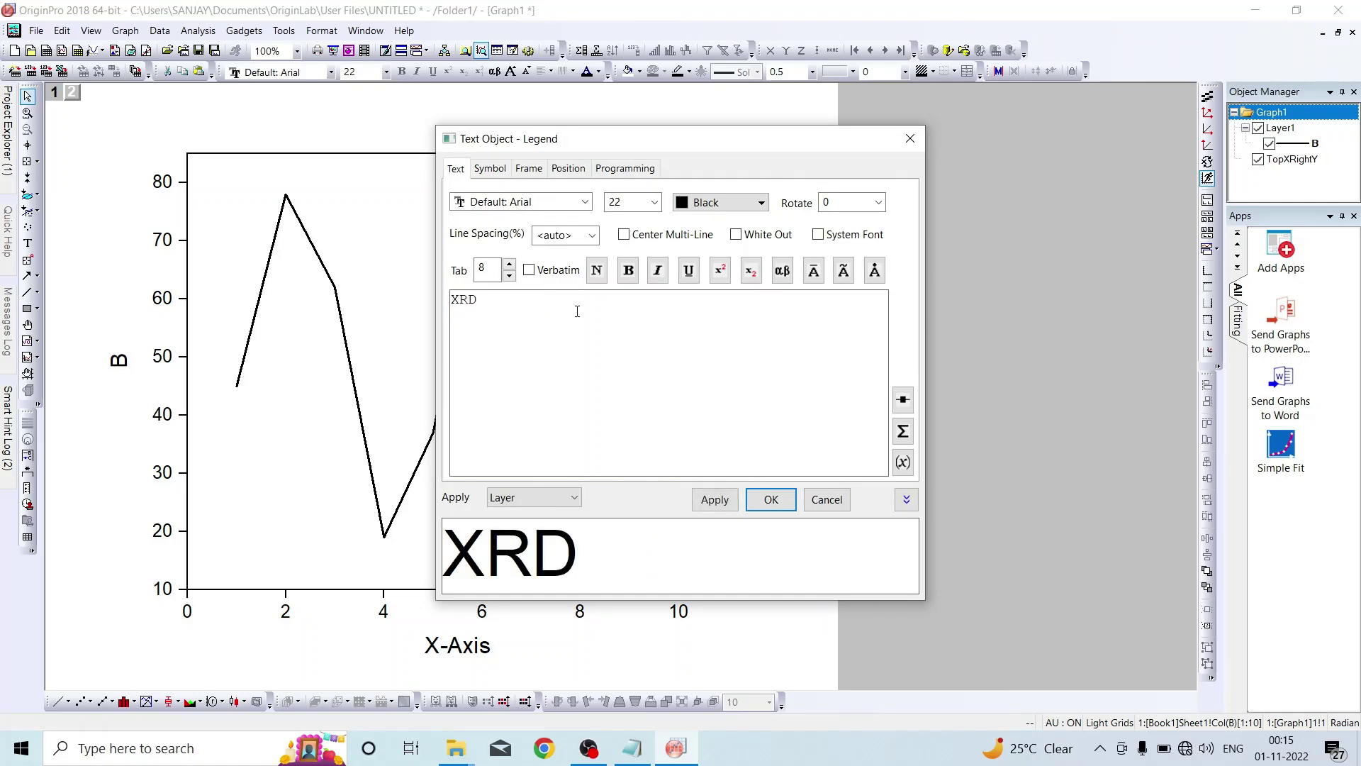
type(" Data")
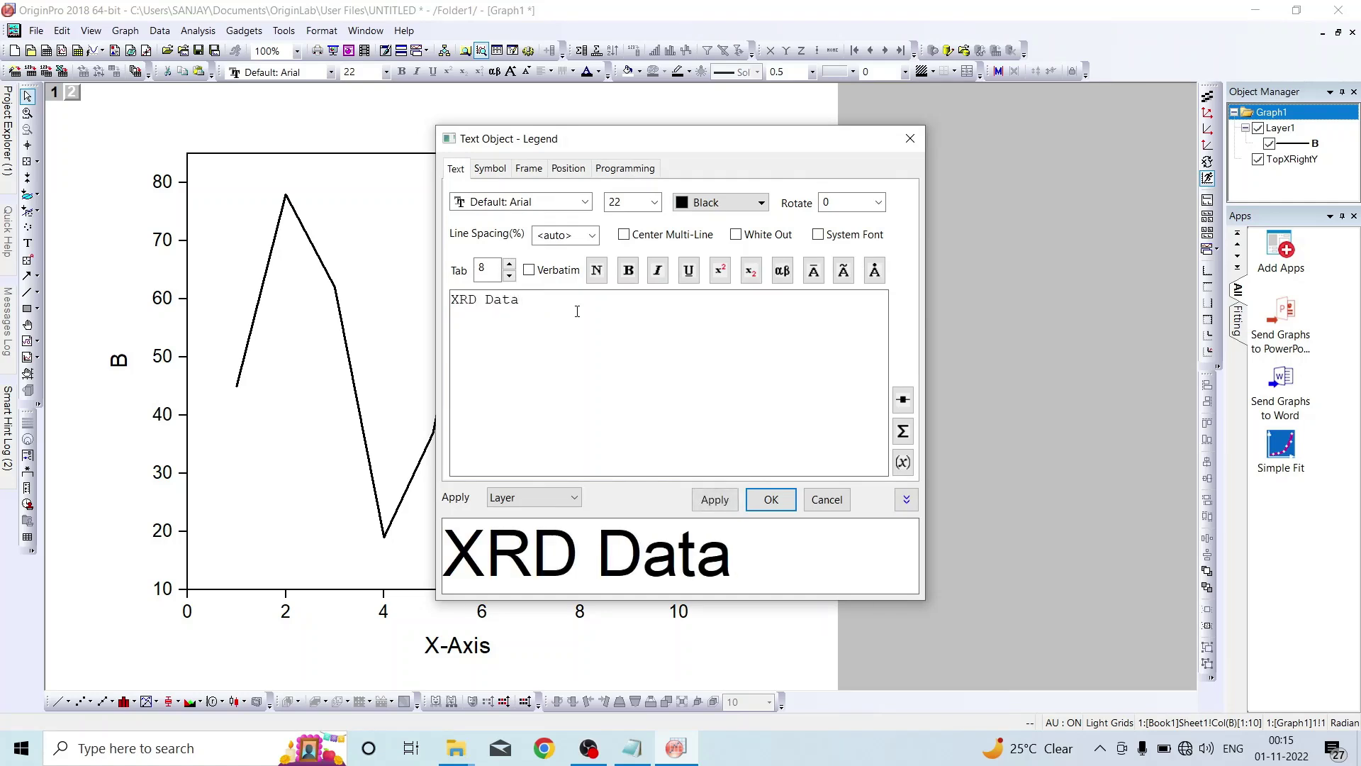
left_click(780, 500)
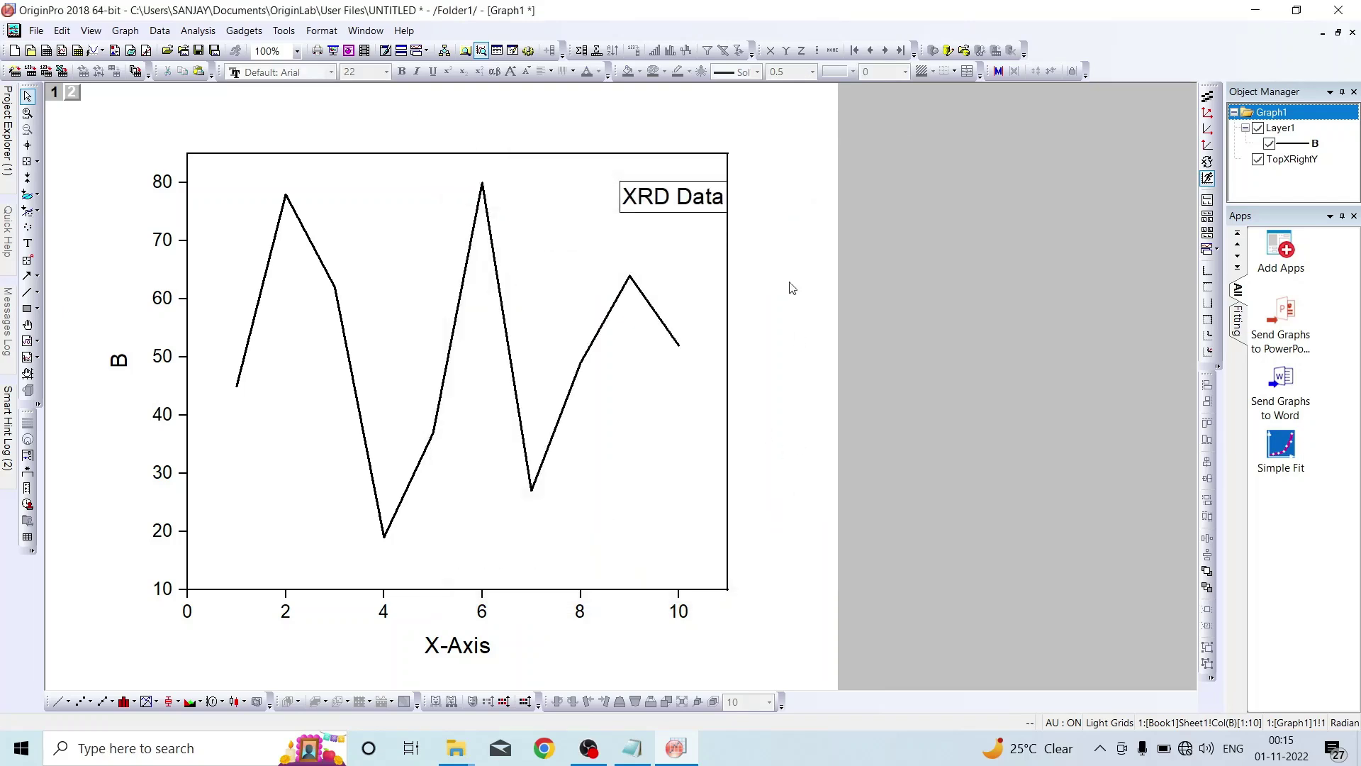
Move the "XRD Data" legend left and slightly up so it sits clear of the right frame line.
left_click(669, 186)
left_click_drag(669, 184, 624, 174)
left_click(767, 231)
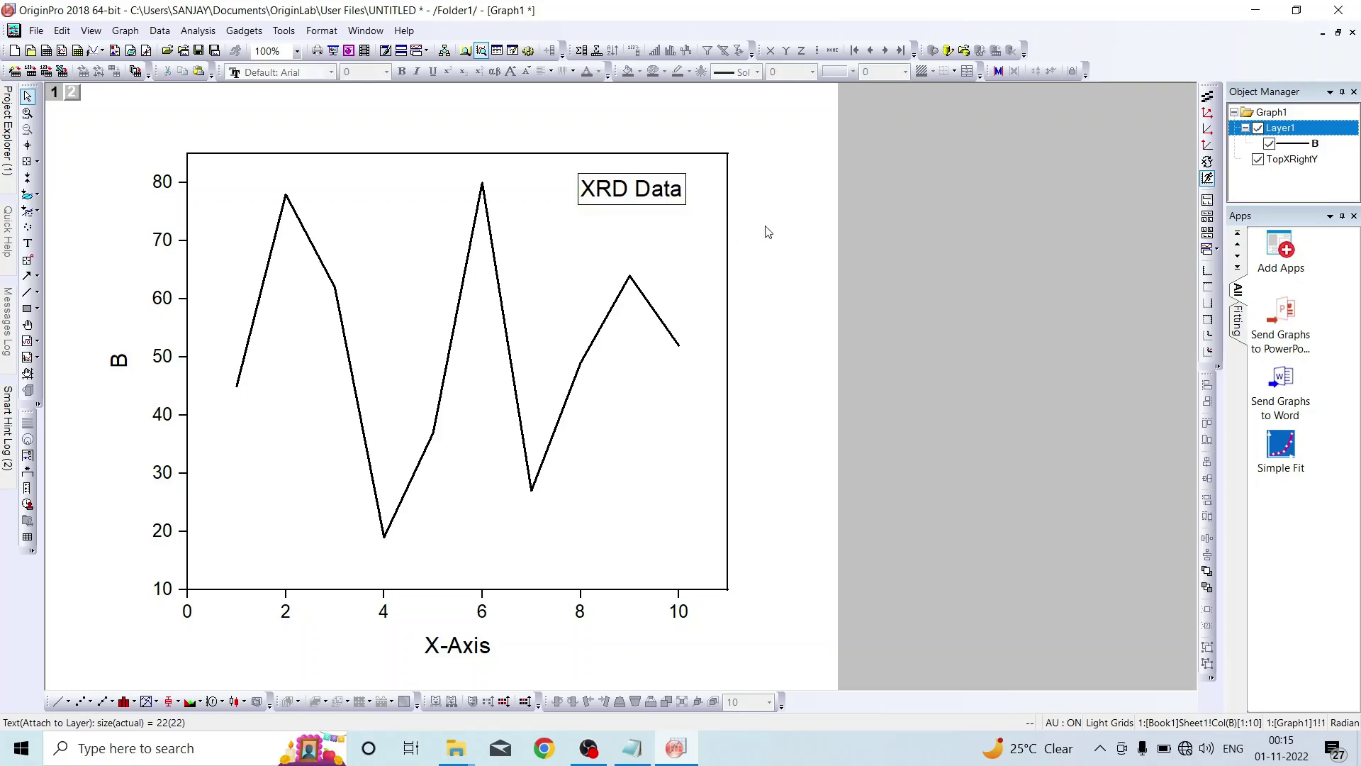